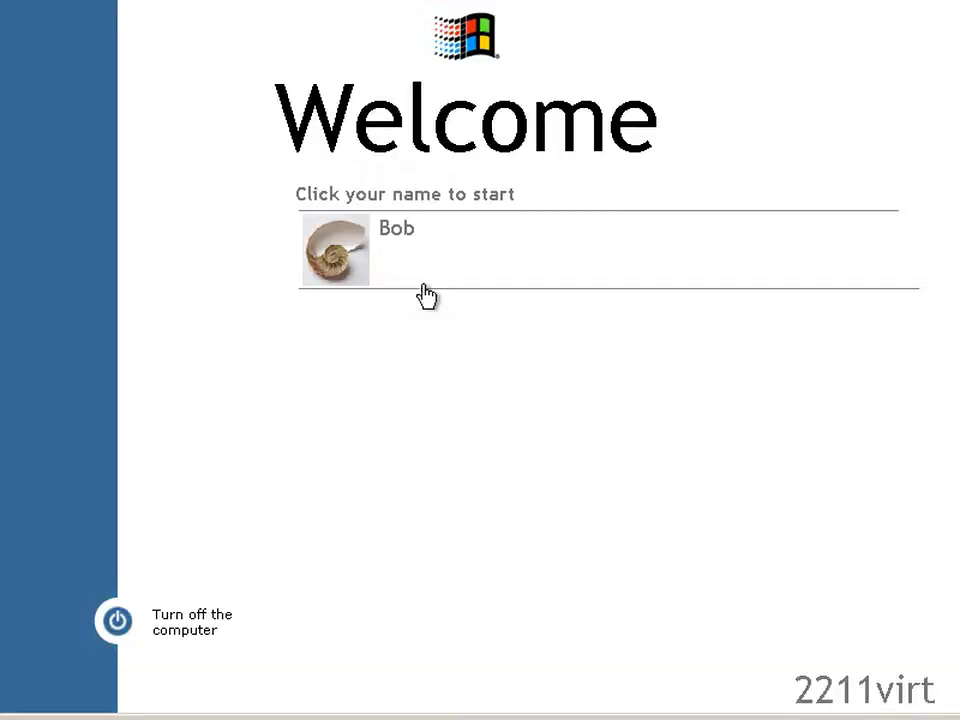
- Log on with the user account on the Welcome screen to reach the Whistler 2276 desktop
click(424, 251)
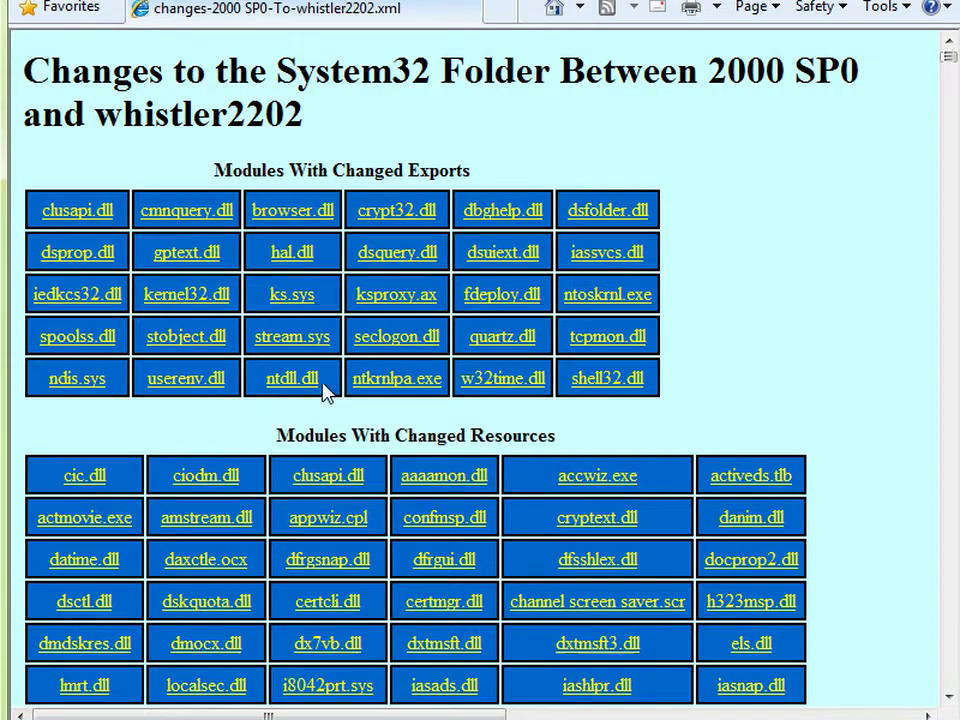
click(293, 383)
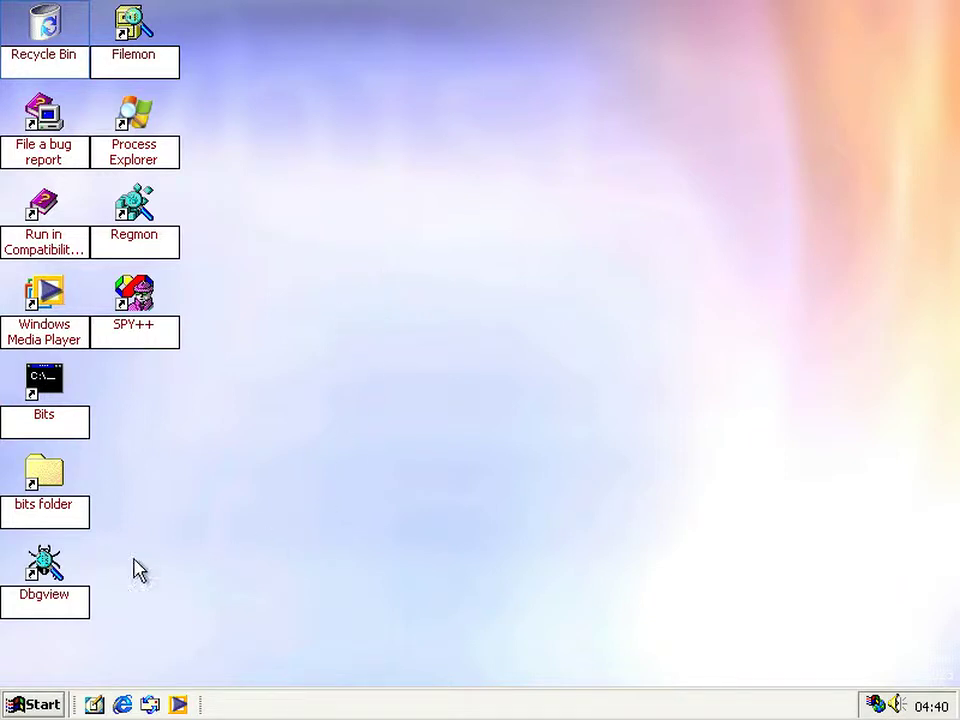
click(69, 514)
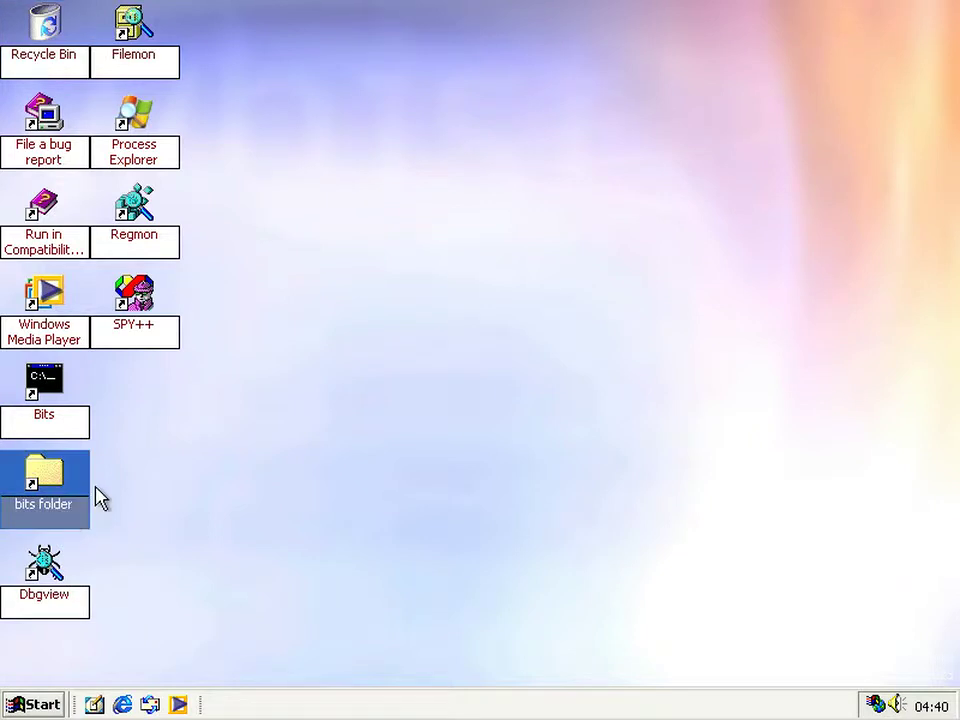
click(137, 497)
click(45, 510)
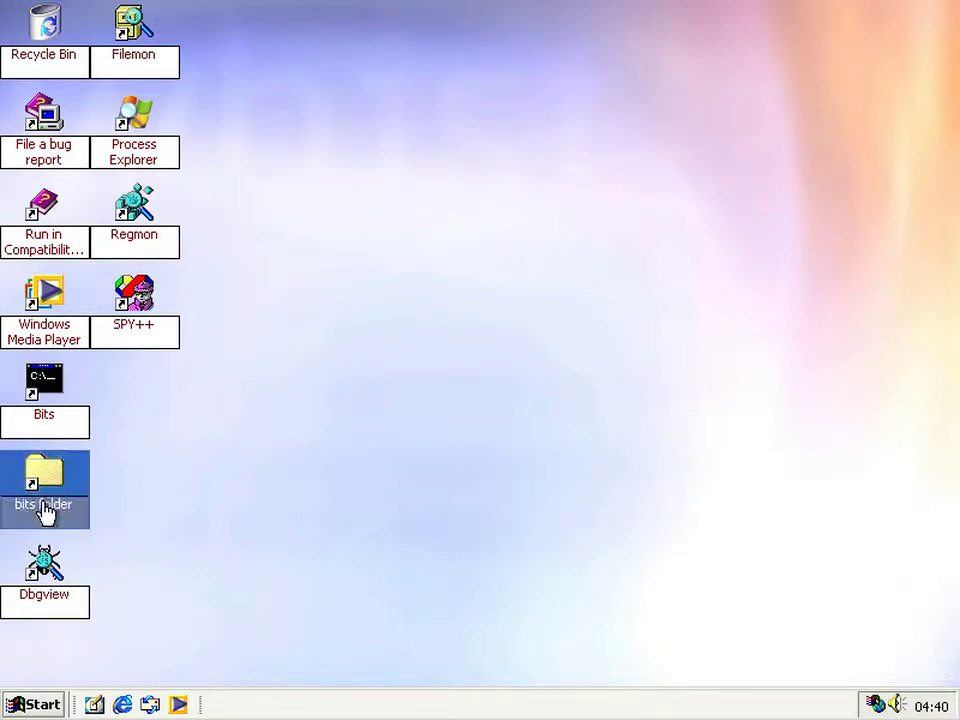
click(200, 450)
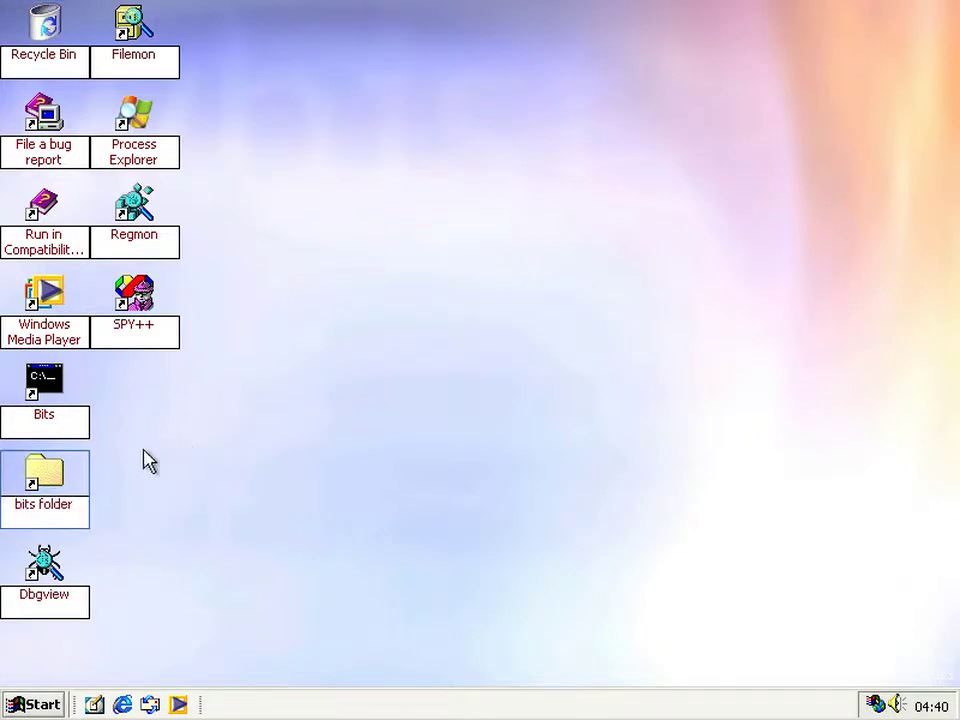
click(71, 499)
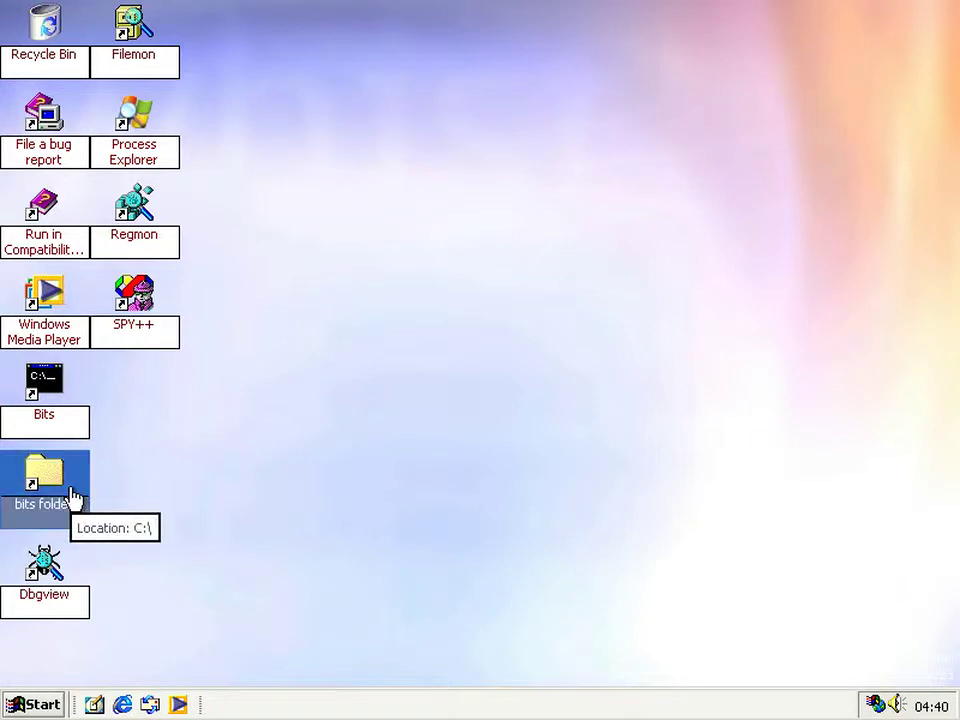
click(397, 503)
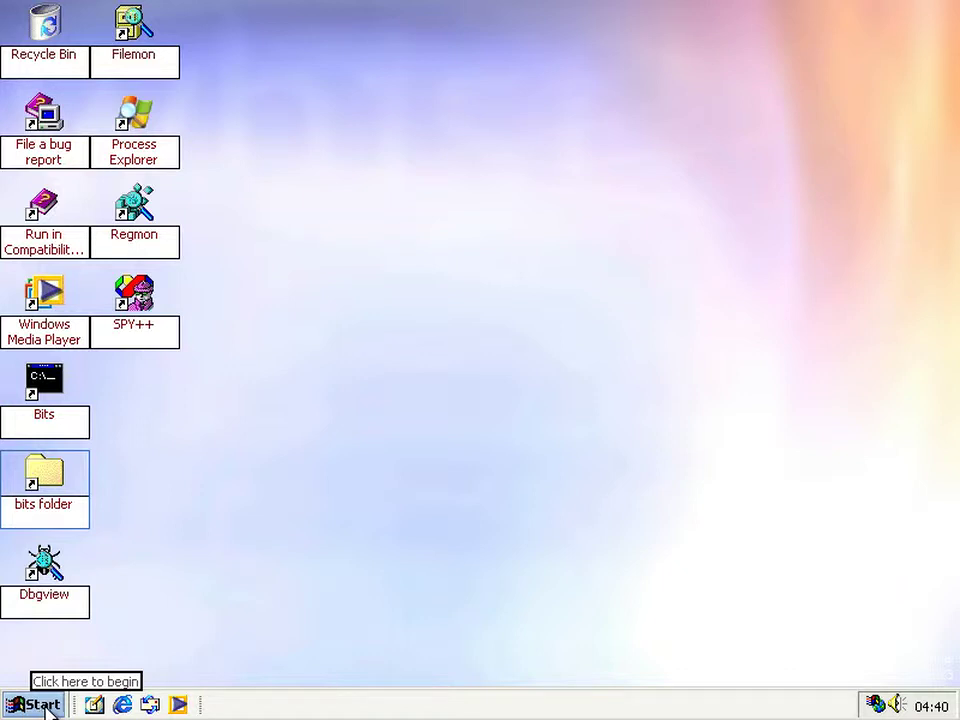
click(40, 705)
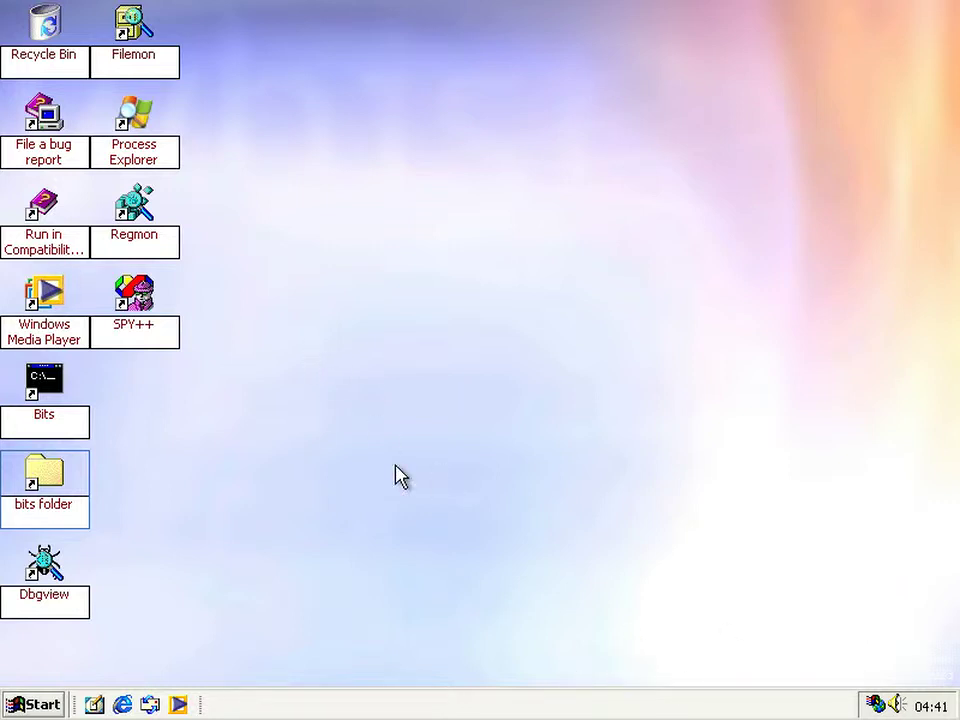
click(65, 480)
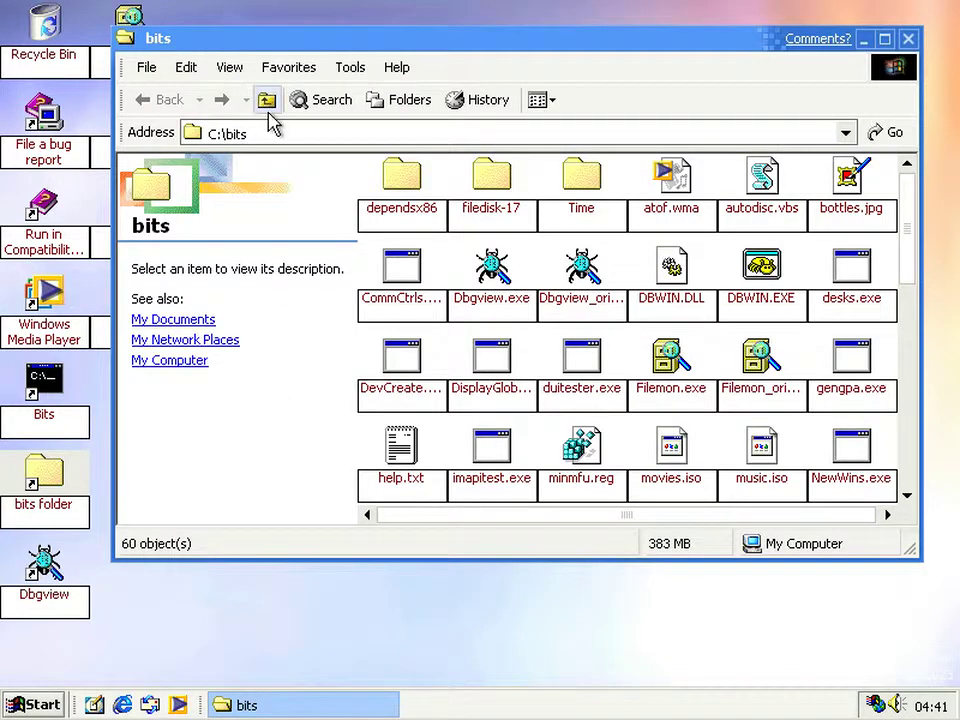
click(267, 108)
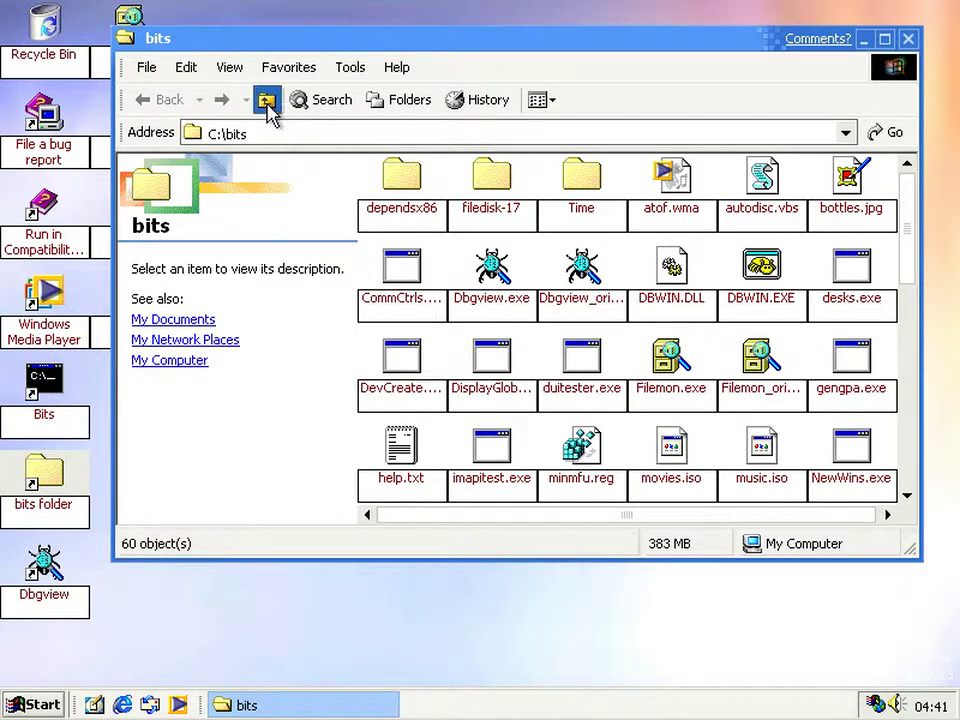
click(267, 108)
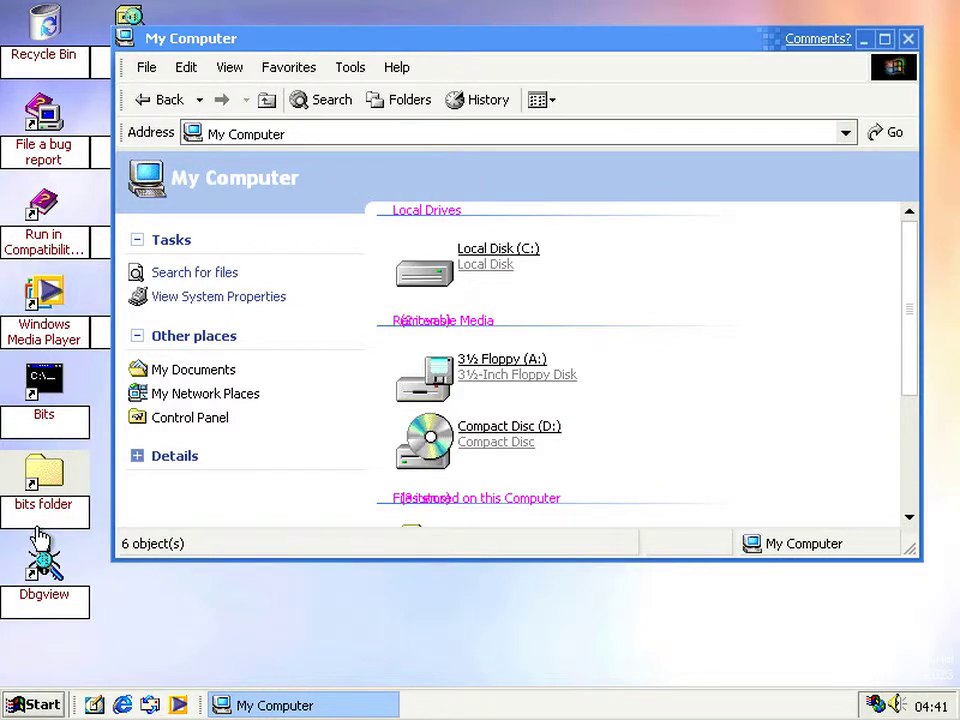
double_click(43, 478)
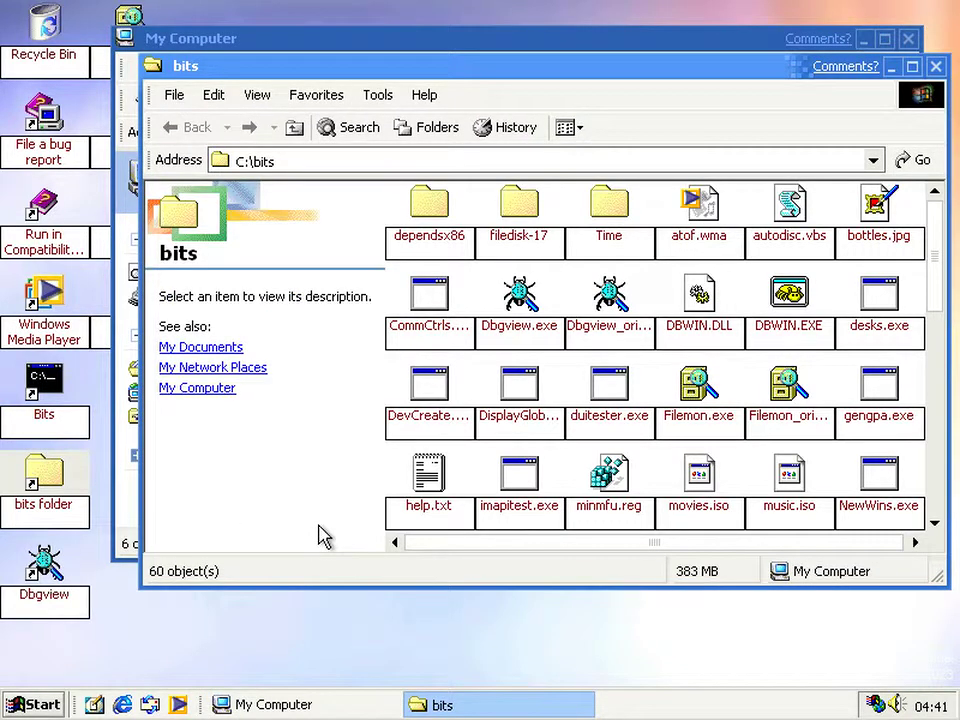
drag(326, 77, 351, 184)
click(322, 238)
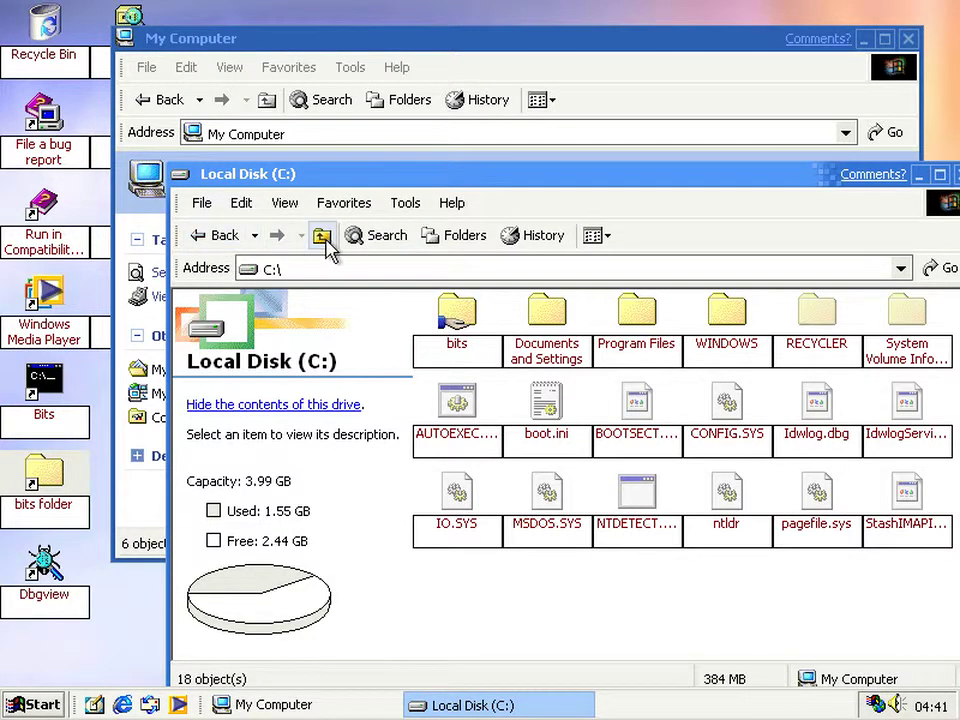
double_click(636, 311)
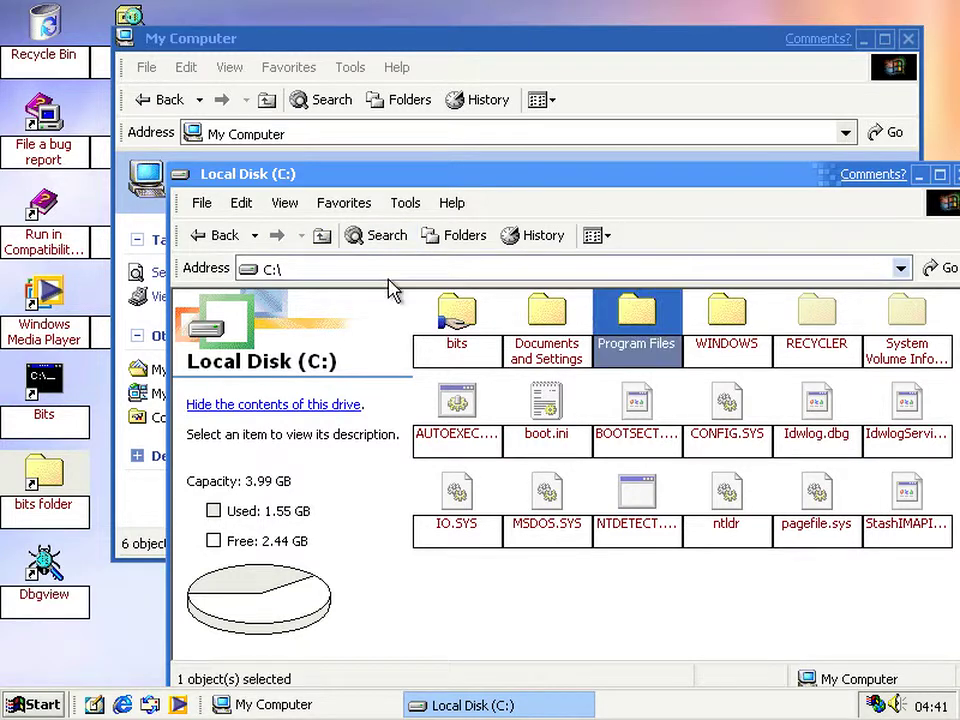
click(321, 240)
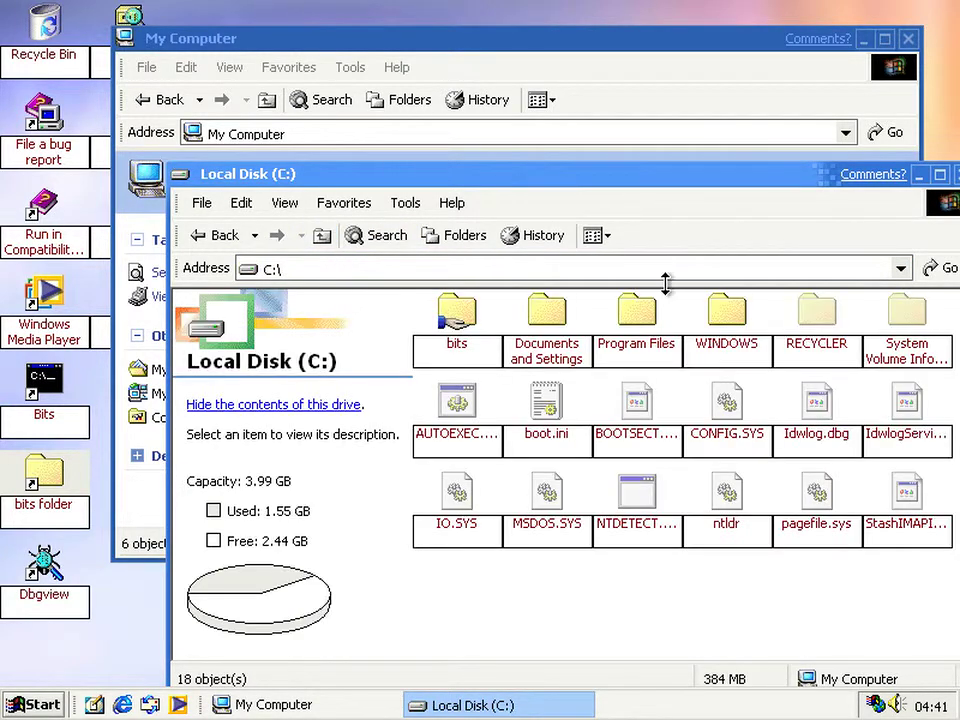
click(736, 326)
double_click(736, 326)
click(735, 167)
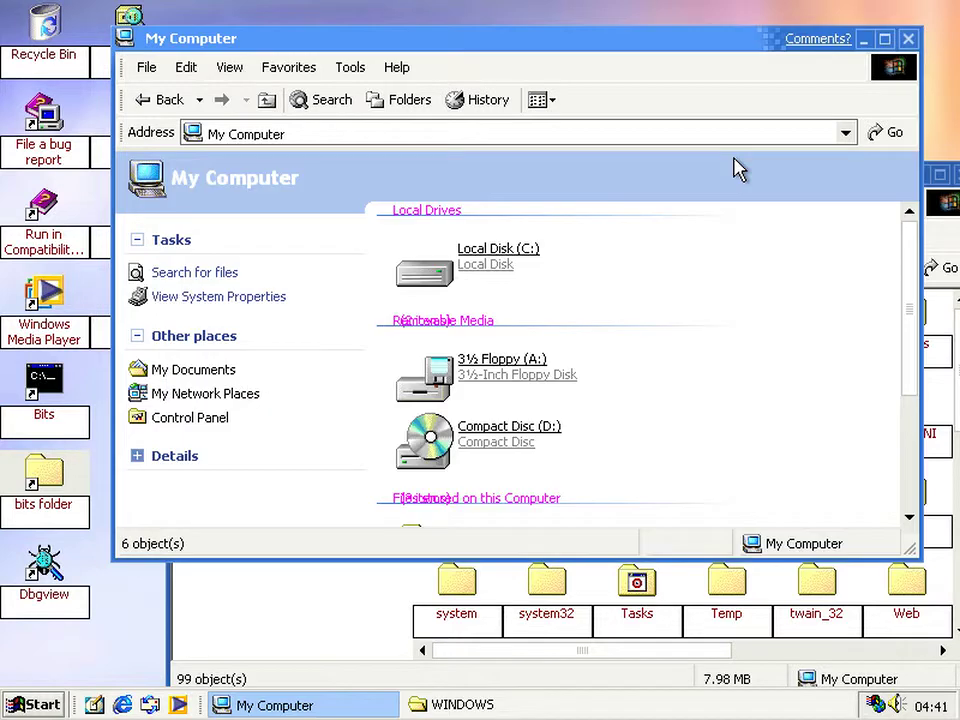
click(949, 215)
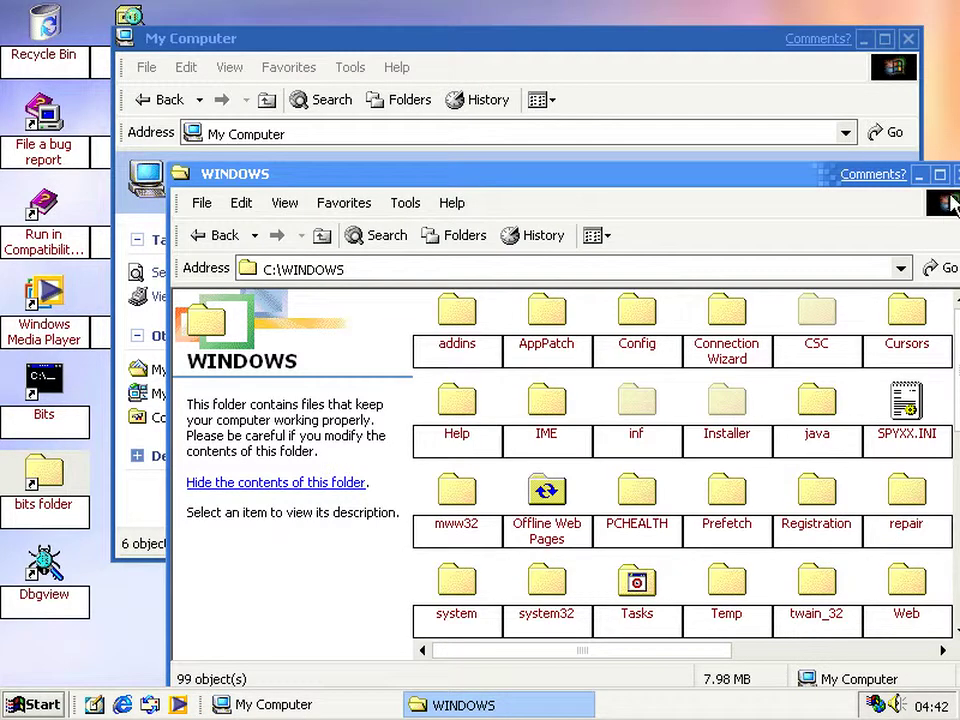
click(955, 178)
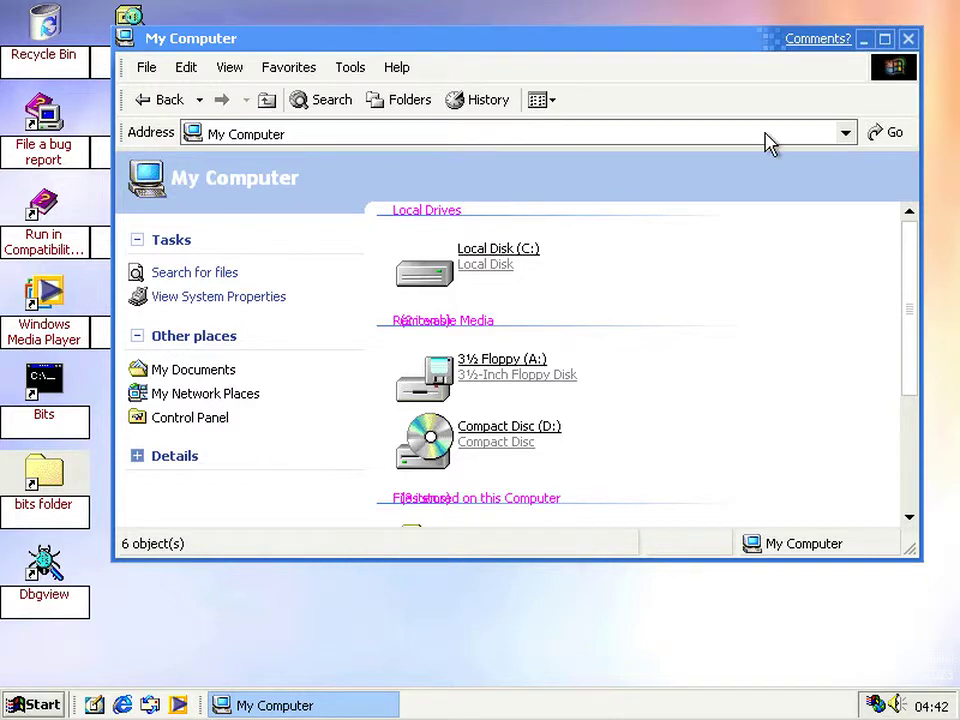
click(908, 39)
click(461, 392)
- Launch Registry Editor by running regedit from the Start menu's Run dialog
click(18, 700)
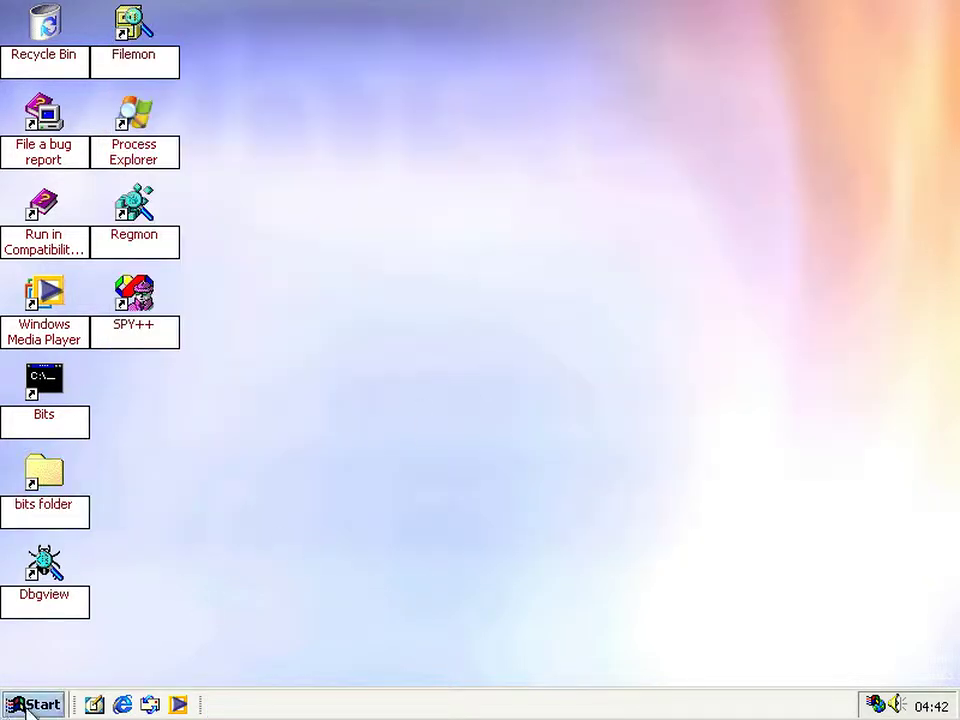
click(22, 706)
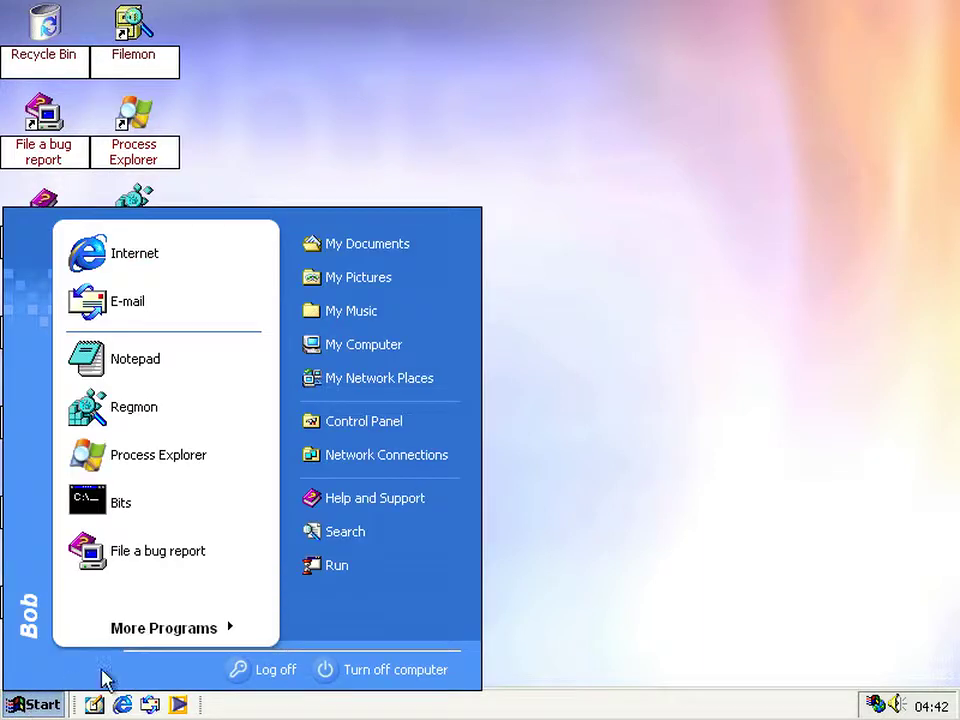
click(340, 569)
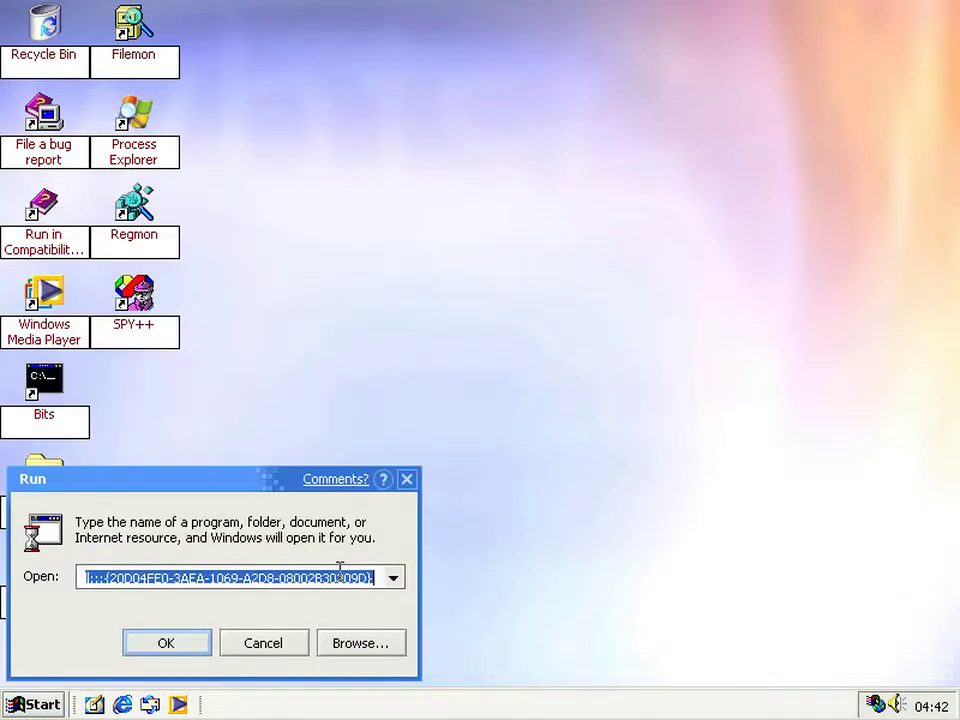
text(regedit)
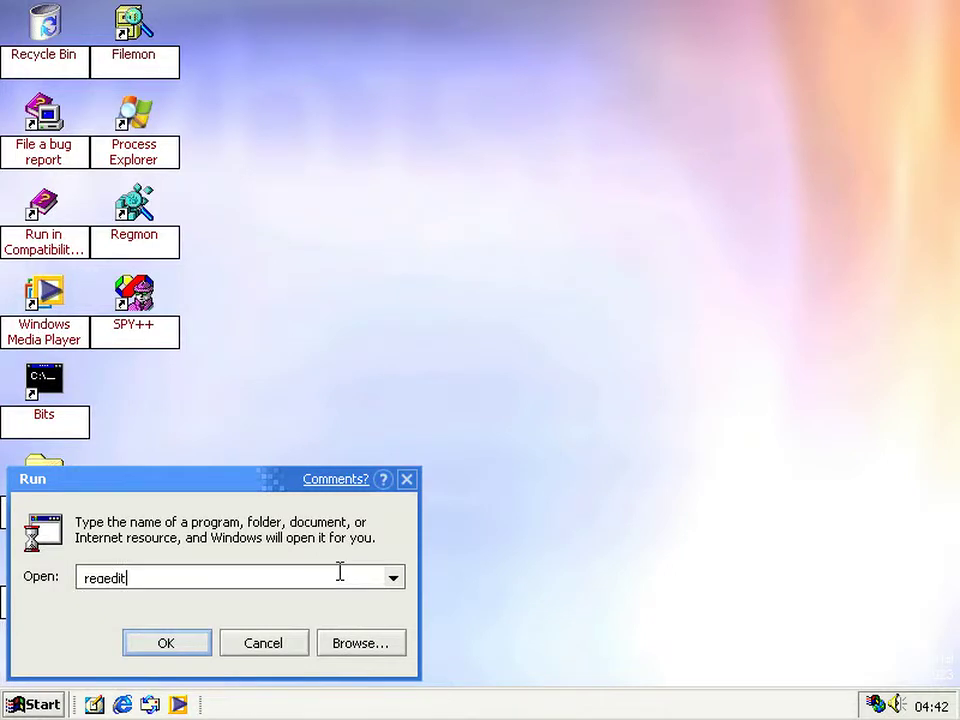
key(Return)
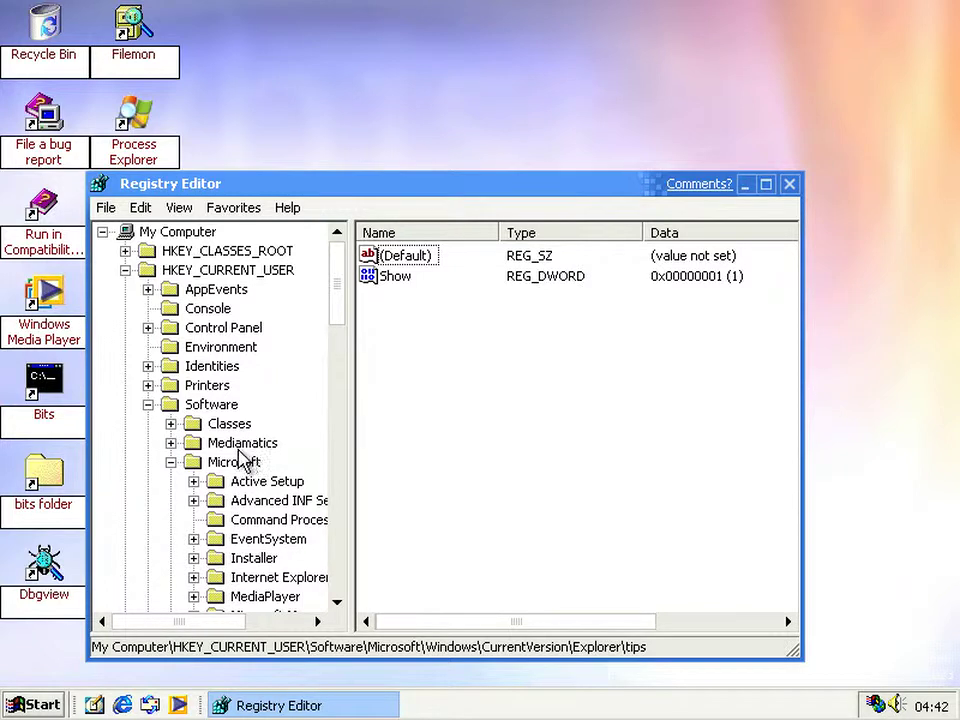
- Expand the Microsoft key and select Explorer's WebView key
key(Right)
click(171, 462)
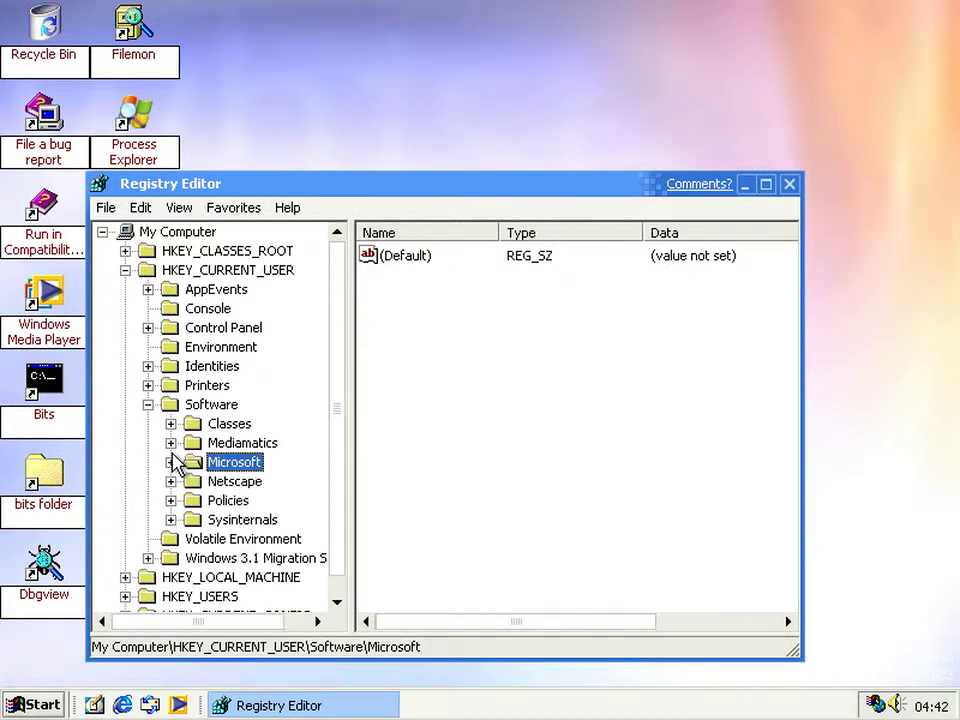
click(171, 462)
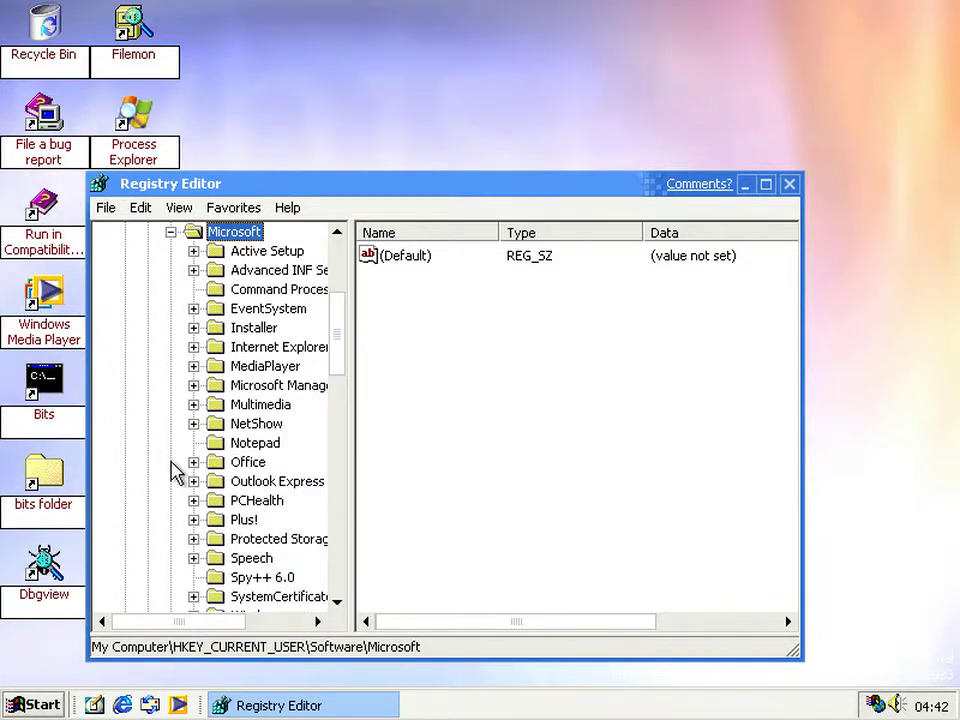
scroll(171, 471, down, 8)
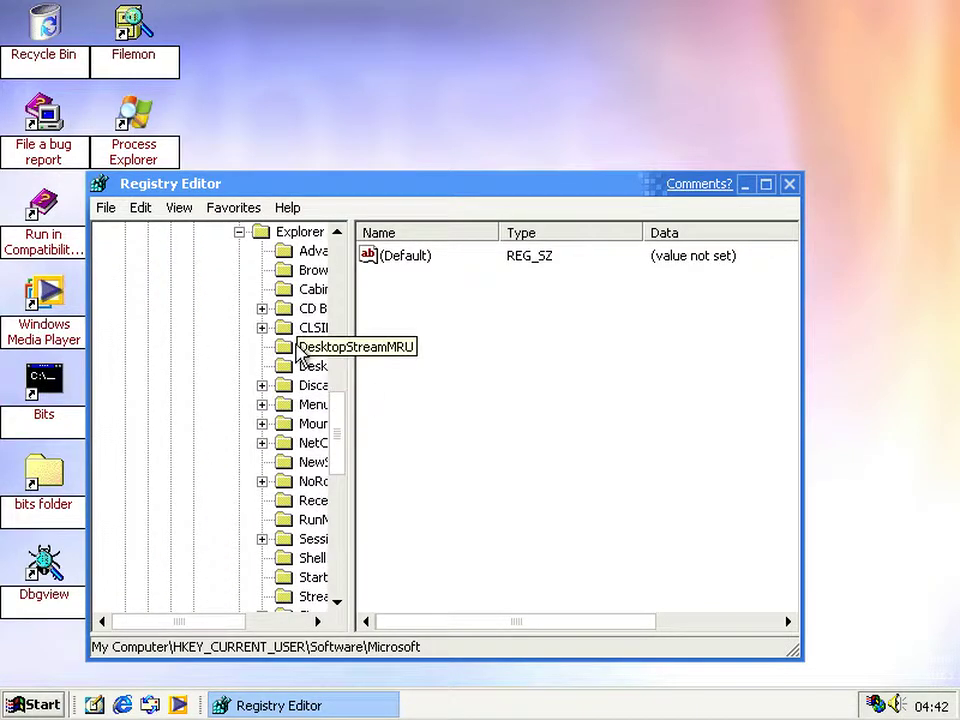
scroll(285, 330, down, 6)
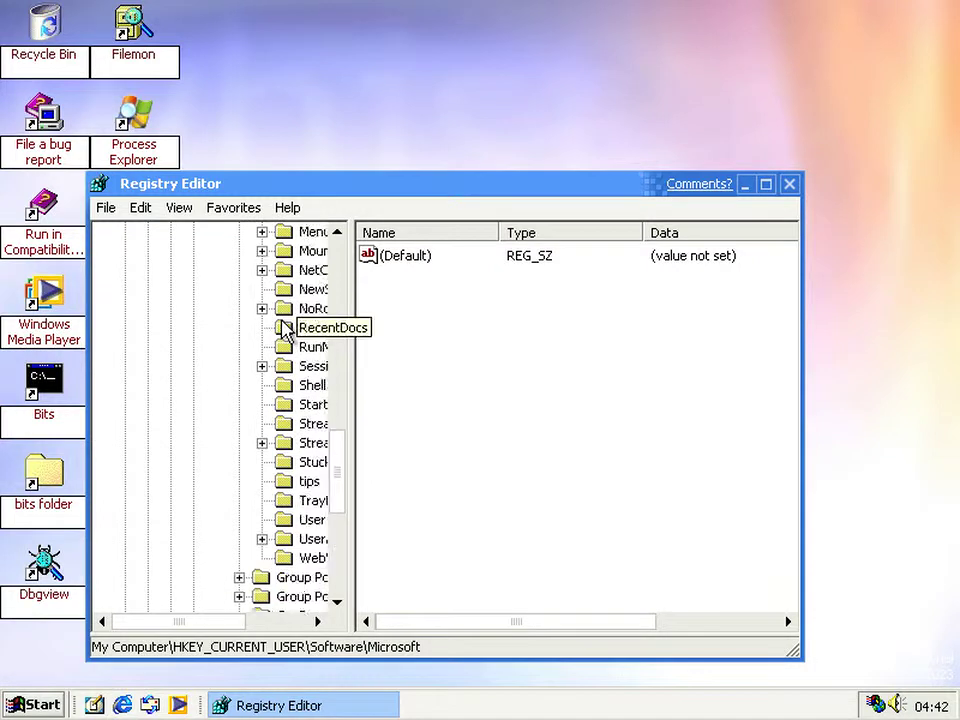
click(285, 388)
- Set the NewView DWORD to 1, then open the bits folder from the desktop
click(418, 381)
click(393, 279)
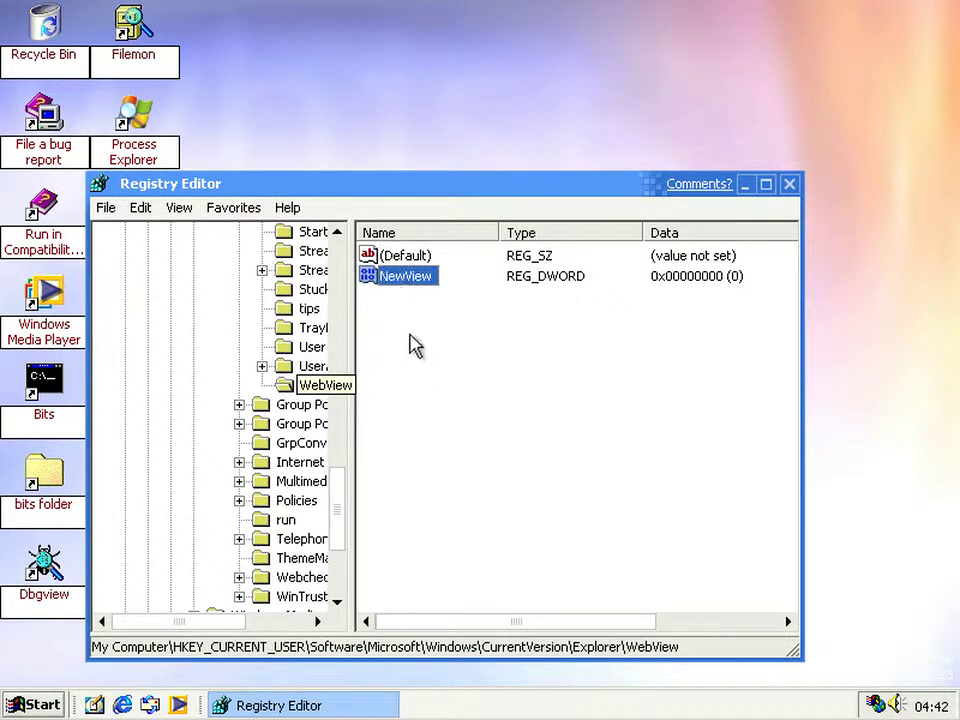
click(420, 345)
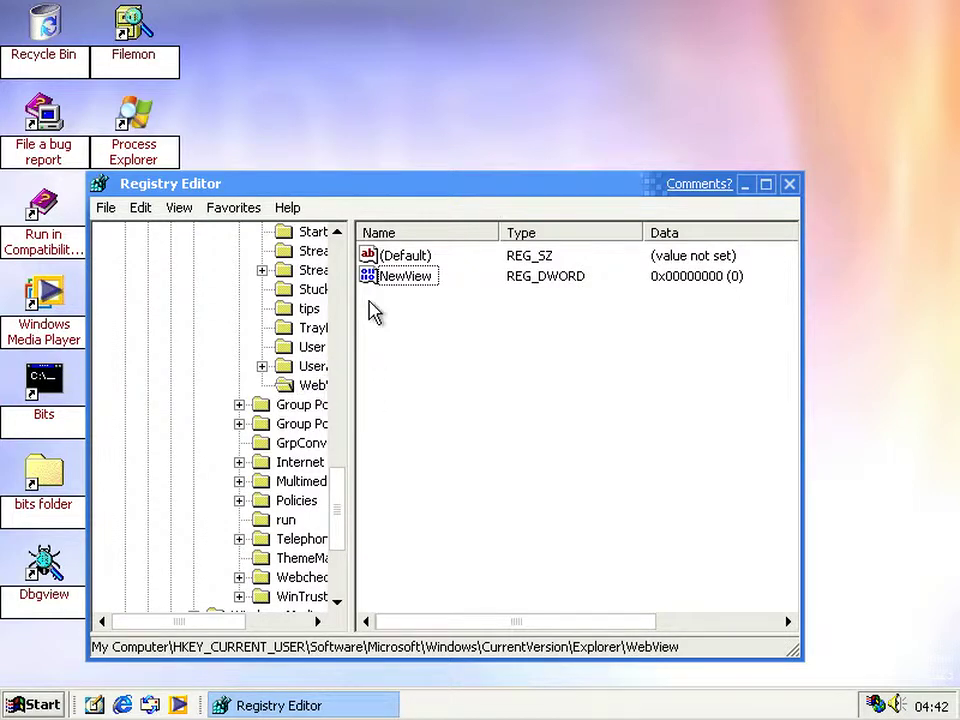
double_click(405, 276)
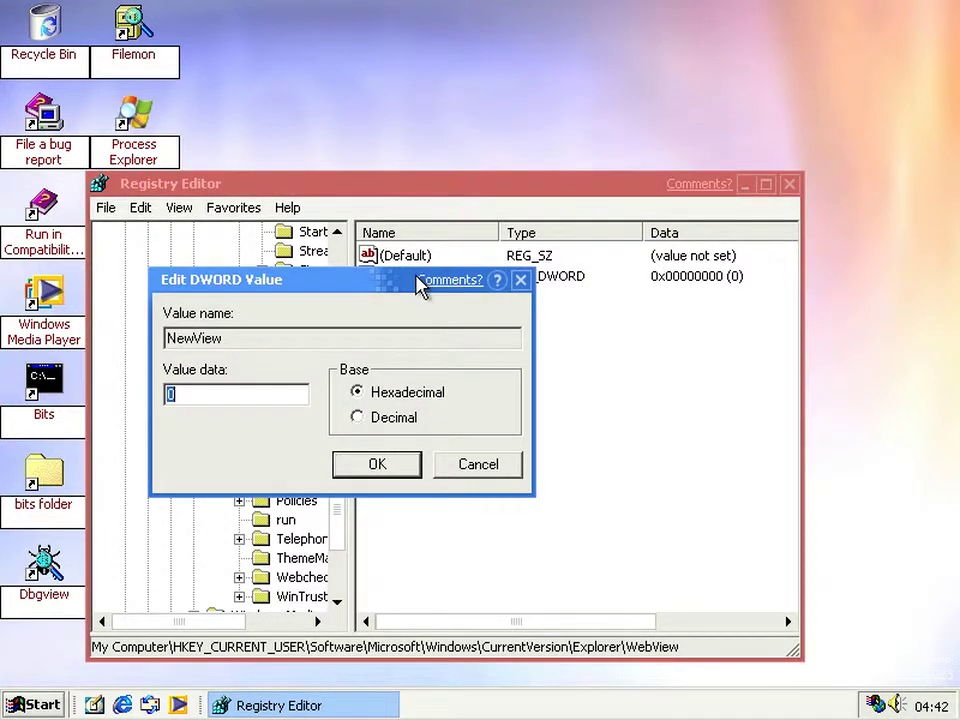
key(Return)
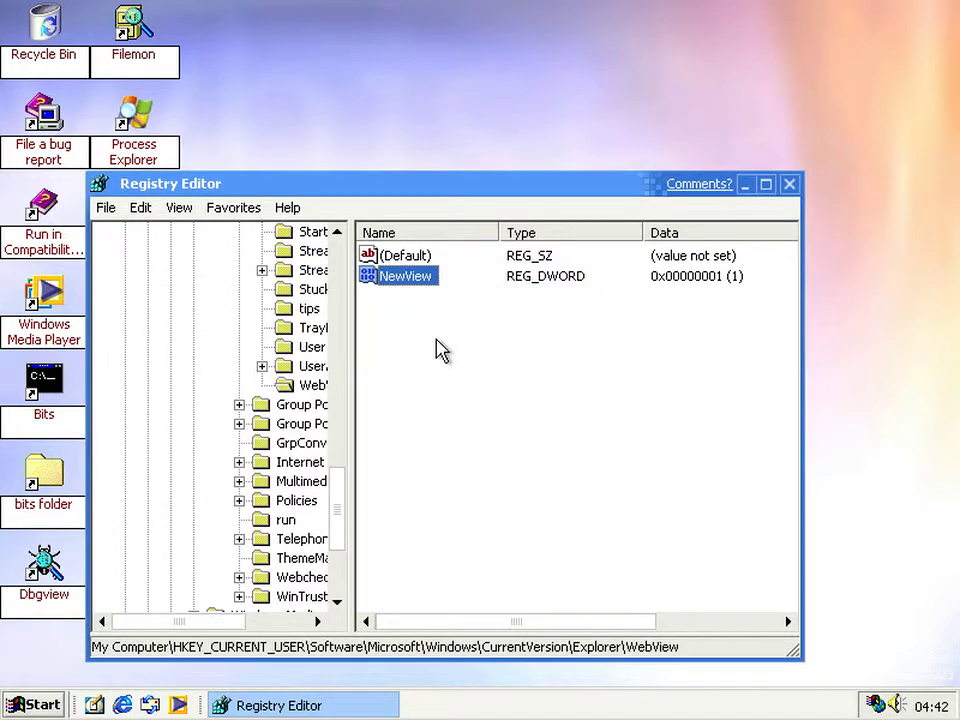
double_click(44, 474)
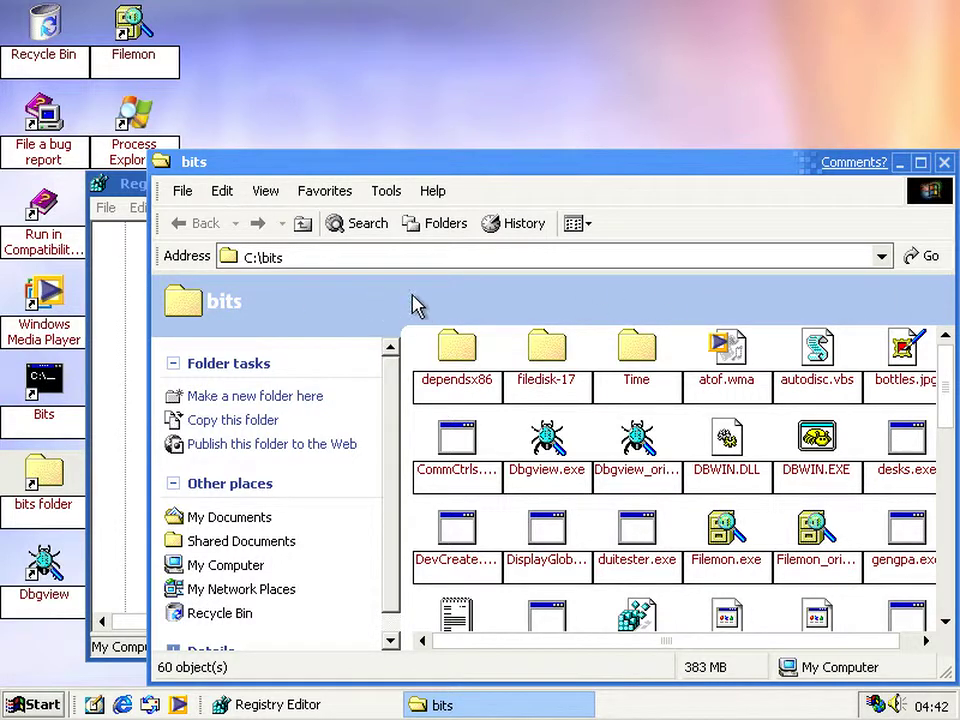
- Browse from the bits folder up to C:\ and into WINDOWS\Web
drag(388, 167, 289, 129)
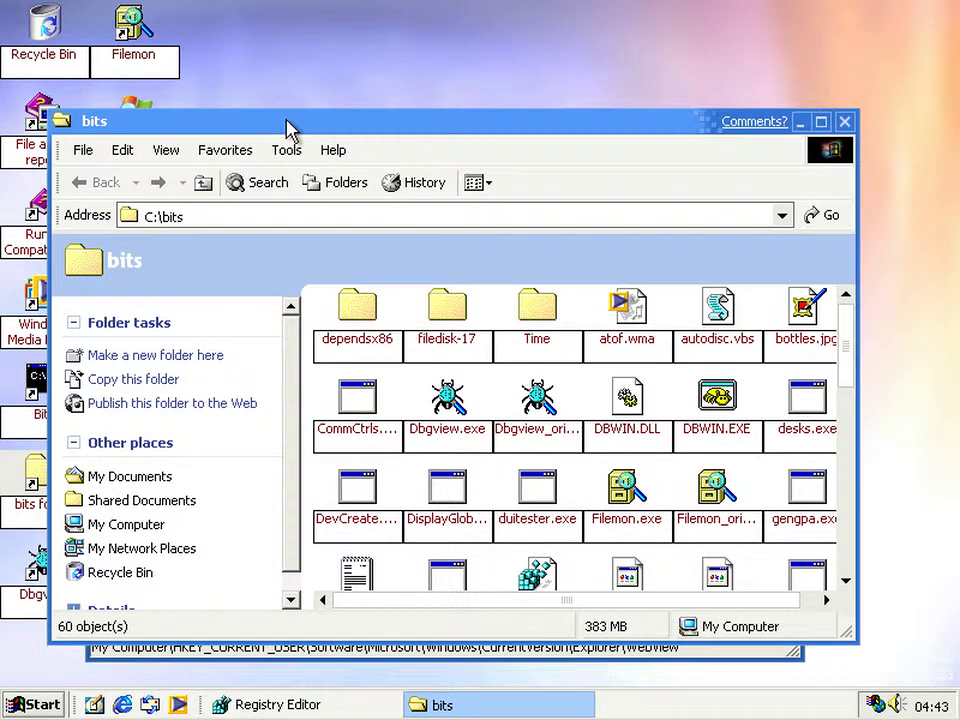
click(203, 184)
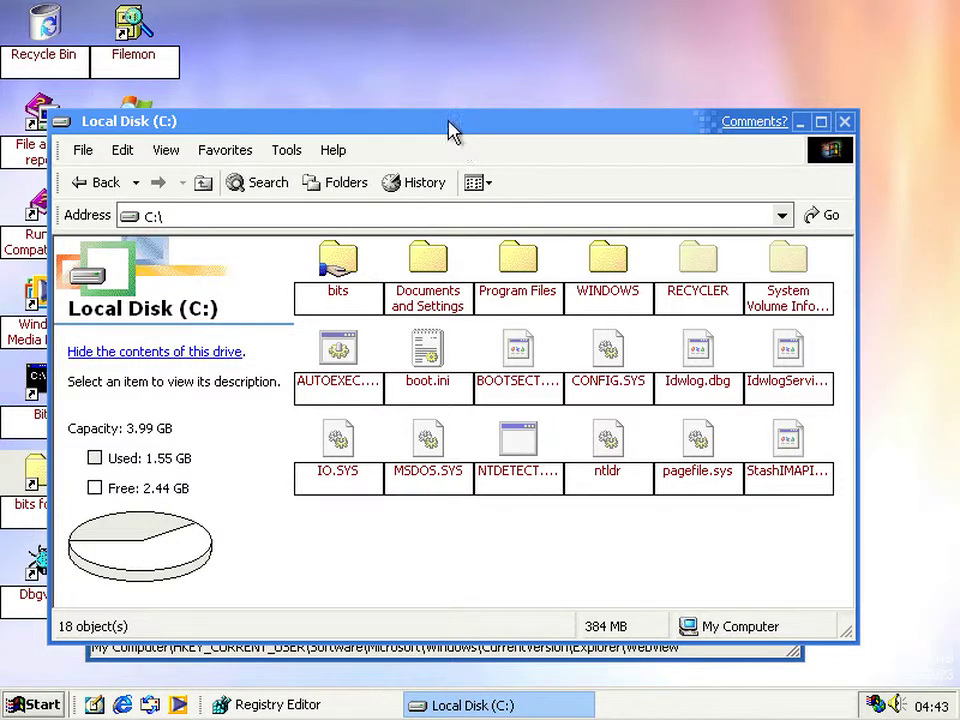
drag(449, 124, 616, 192)
click(780, 365)
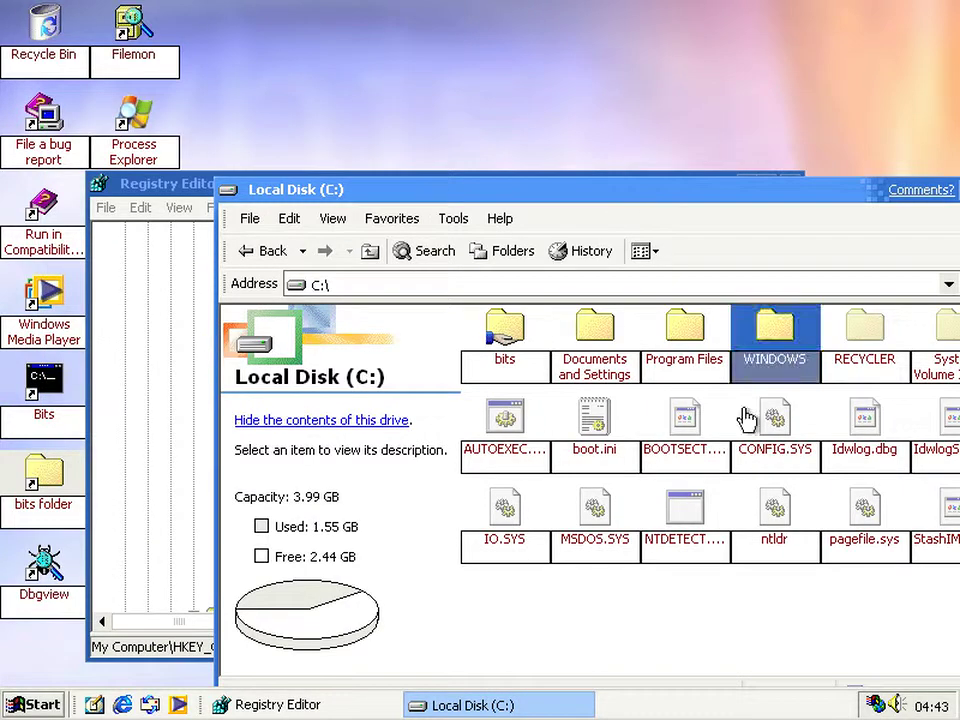
scroll(738, 451, down, 2)
scroll(738, 451, up, 3)
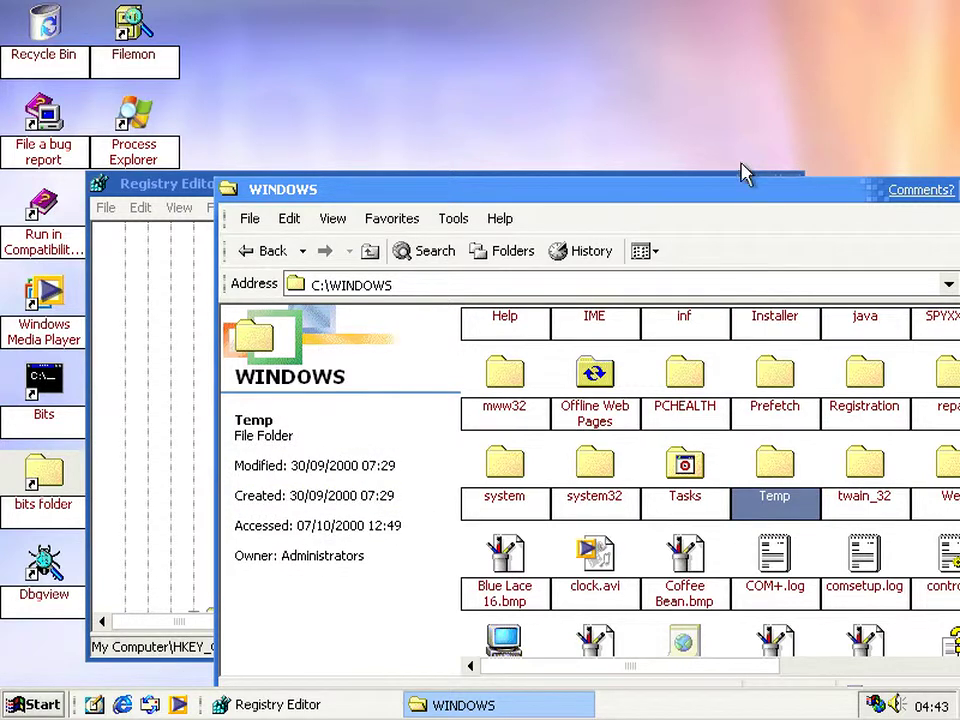
drag(731, 199, 628, 193)
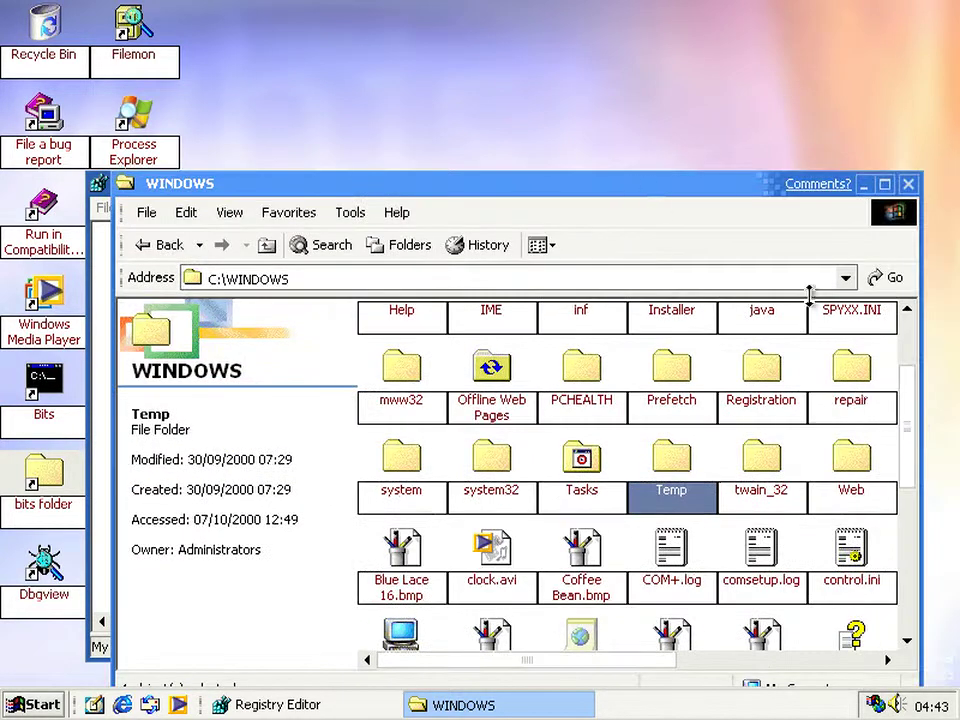
click(875, 467)
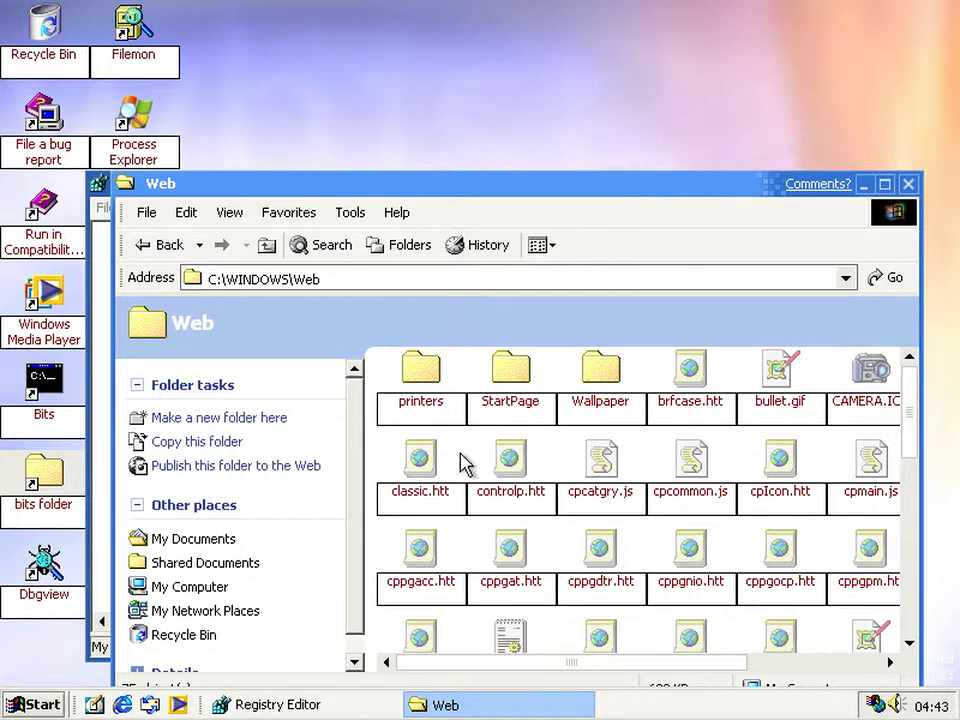
- Select webview.htt and standard.htt, then close the Web folder and Registry Editor
drag(913, 424, 917, 572)
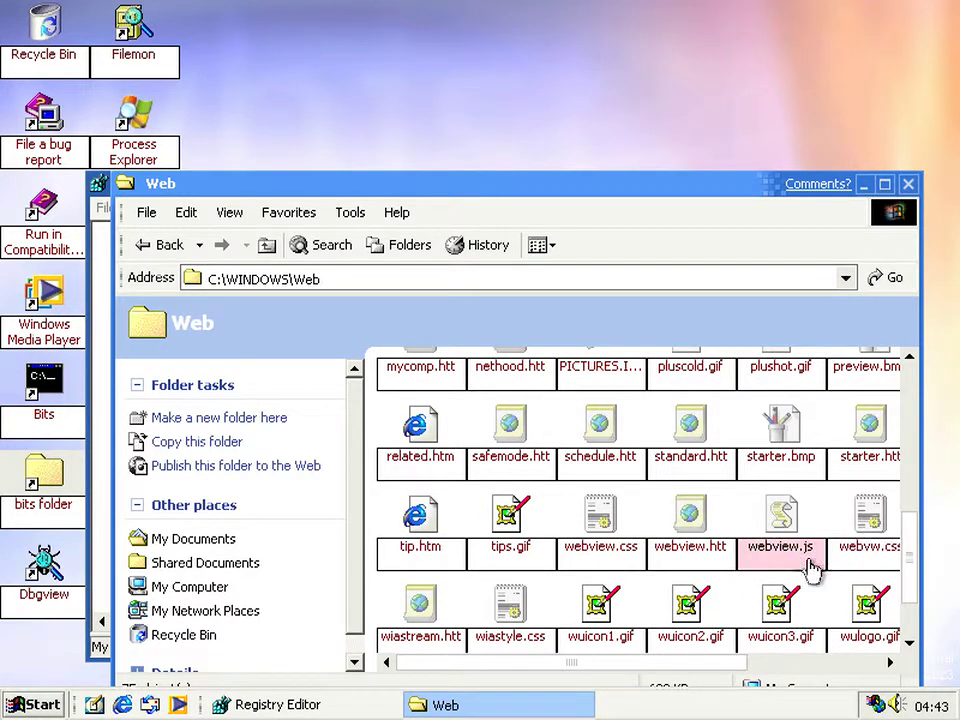
click(706, 538)
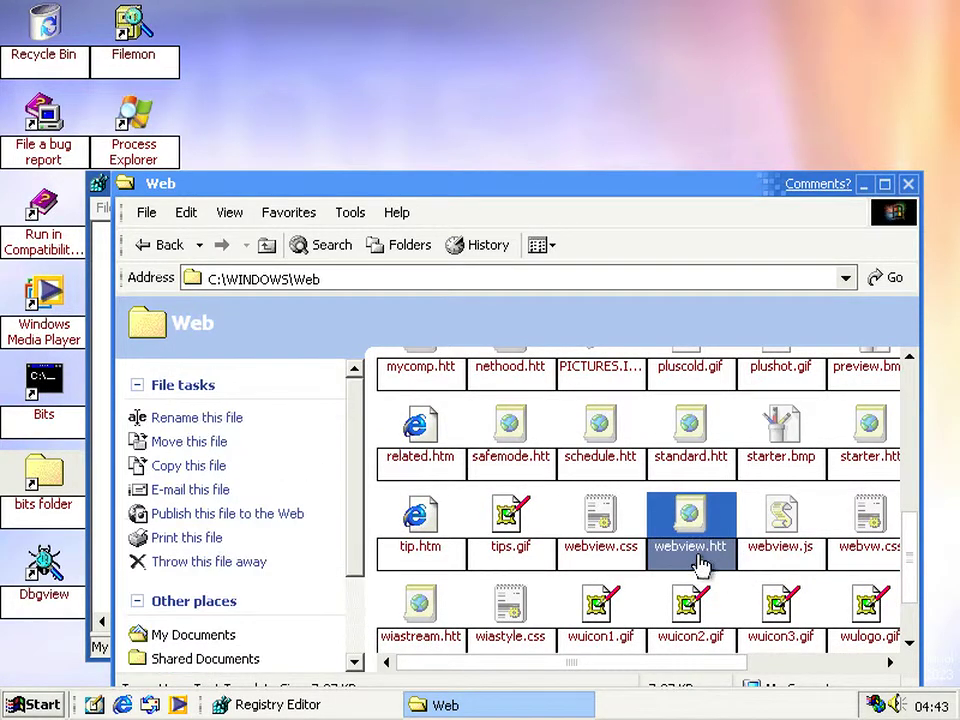
drag(913, 579, 913, 485)
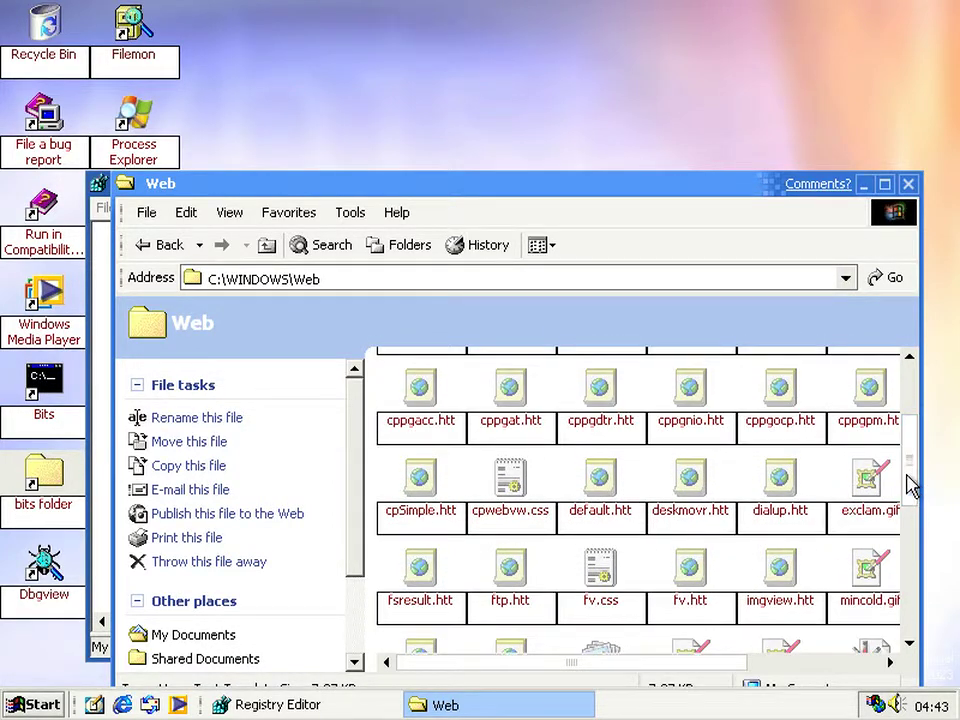
drag(920, 505, 921, 574)
click(718, 540)
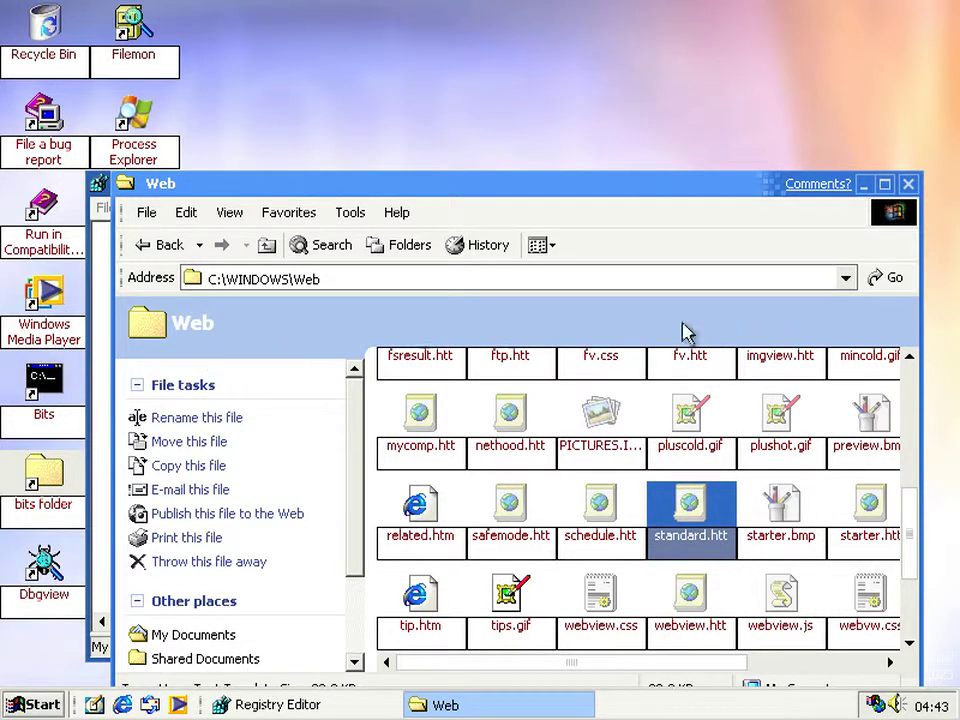
click(651, 316)
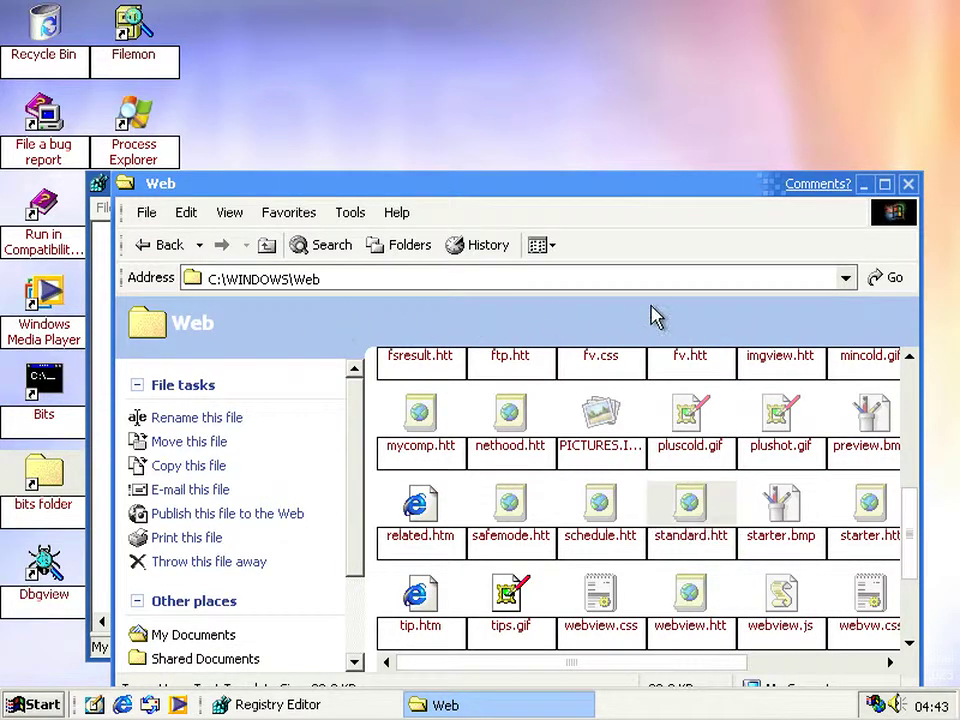
click(908, 185)
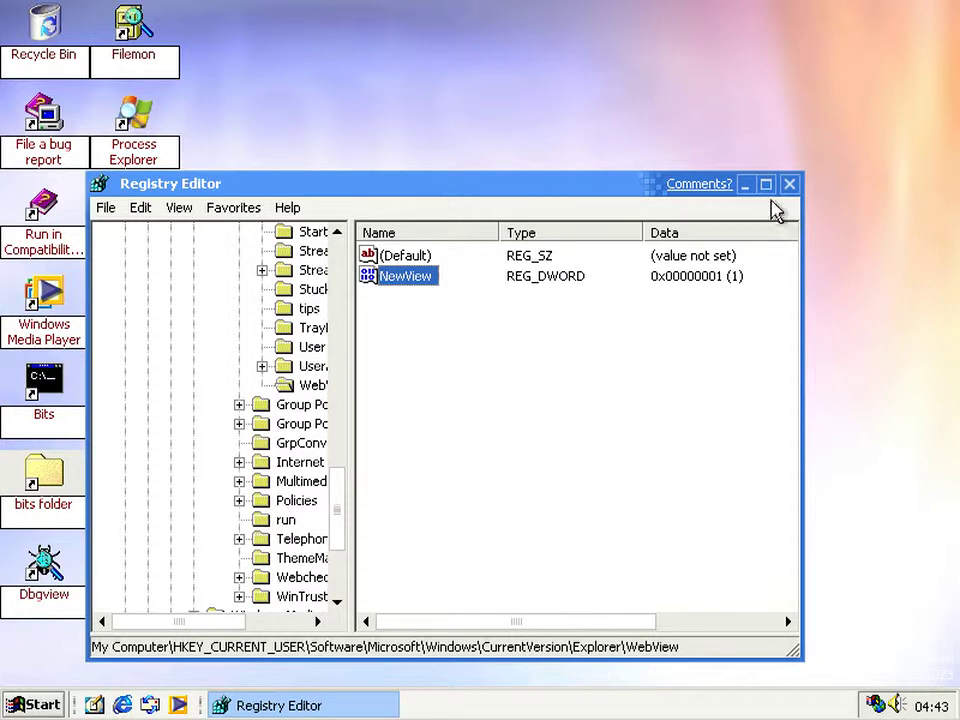
click(790, 184)
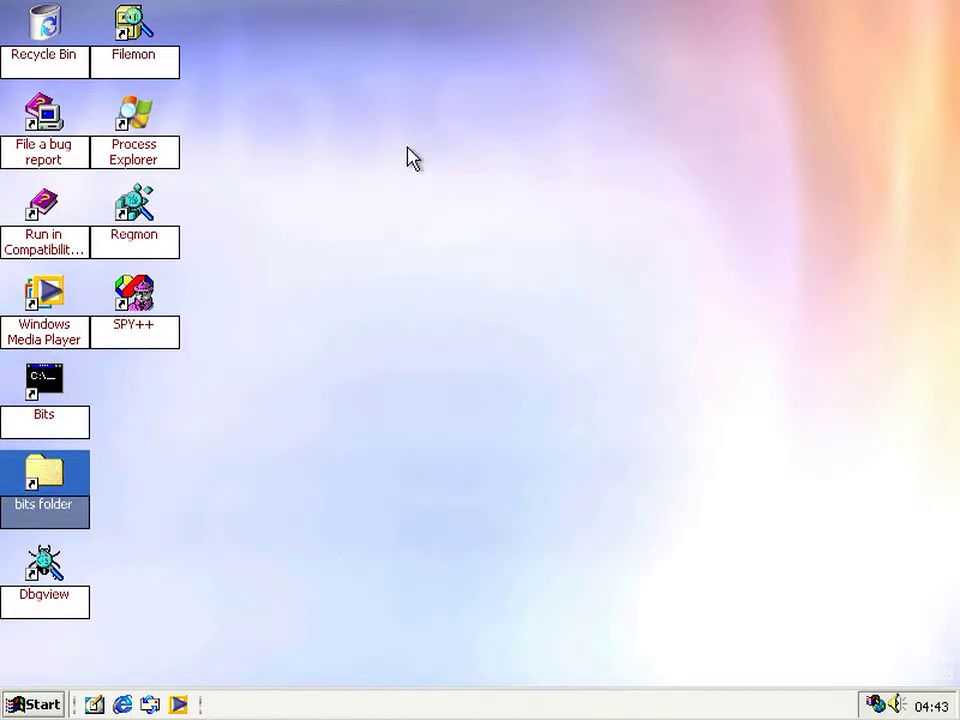
- Open Display Properties from the desktop context menu on its Desktop tab
click(407, 156)
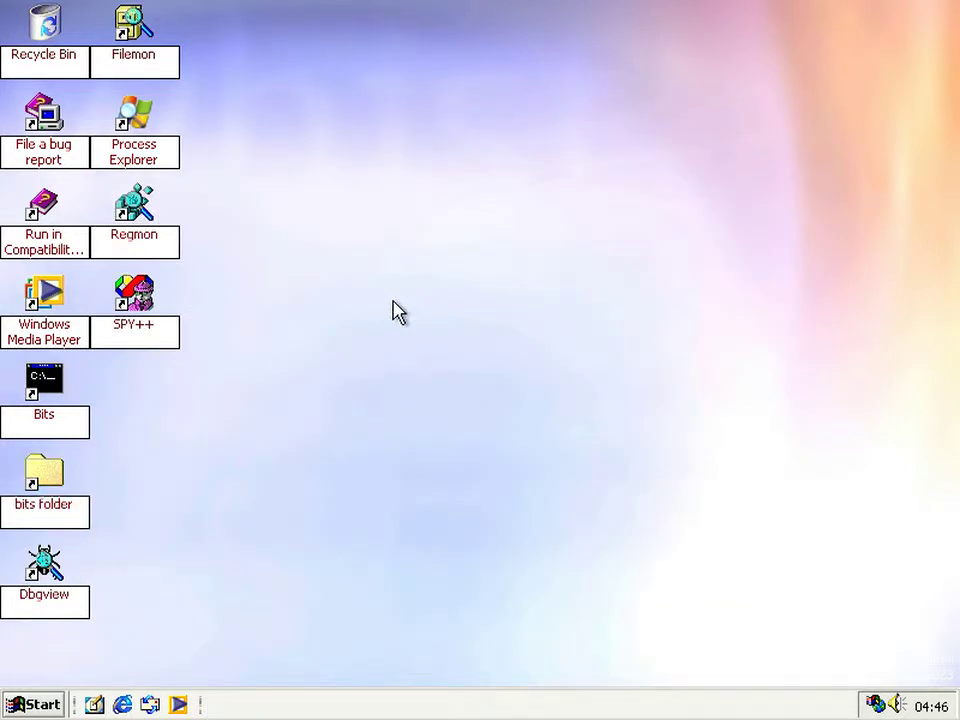
right_click(393, 303)
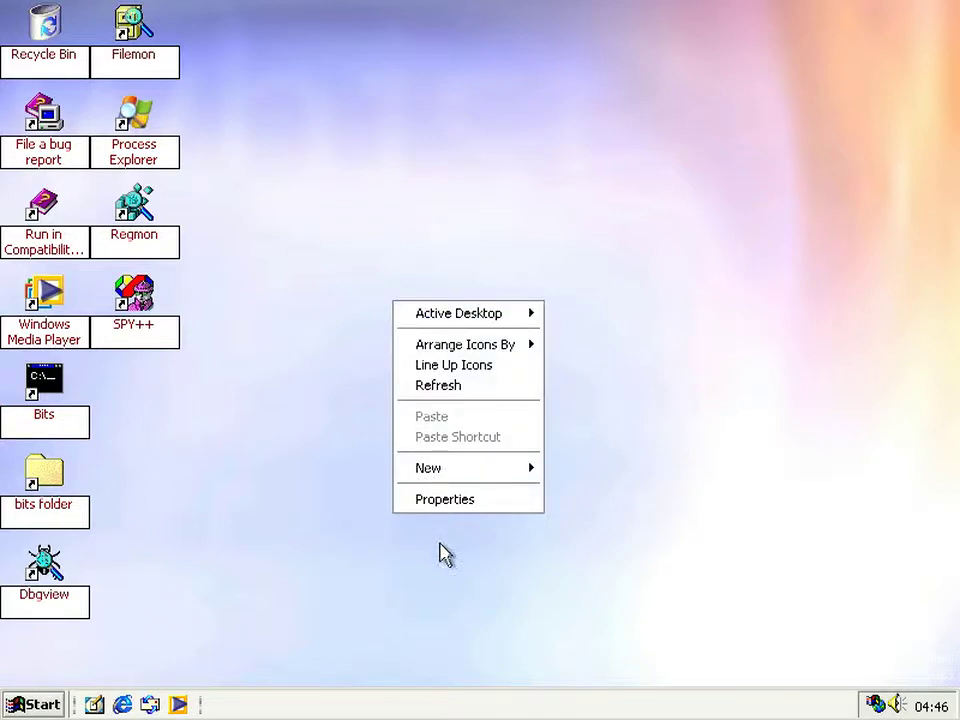
click(441, 503)
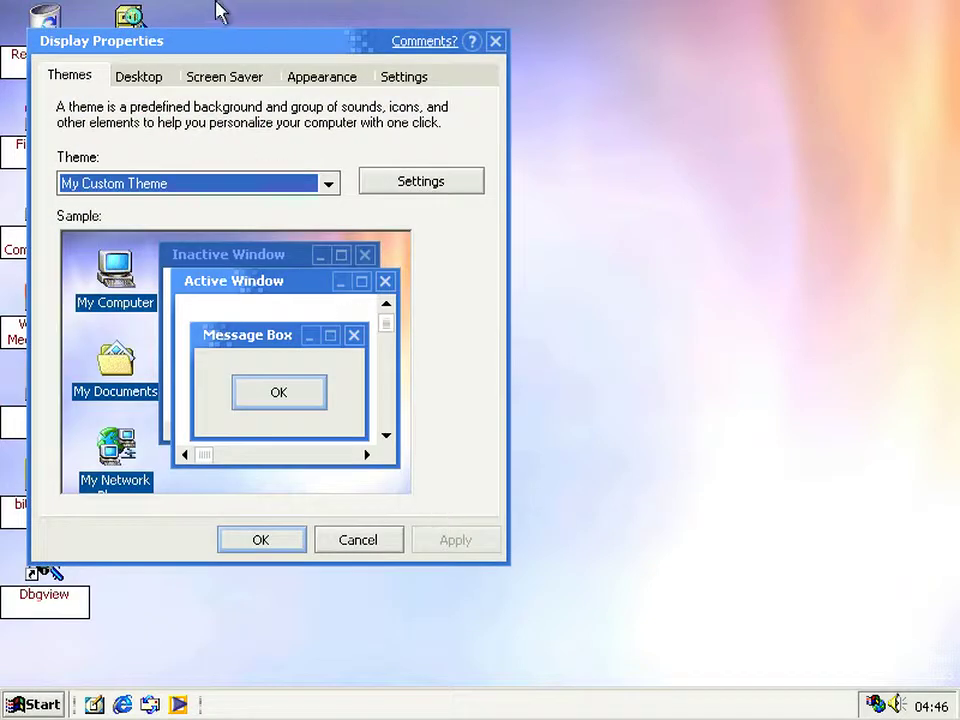
click(138, 77)
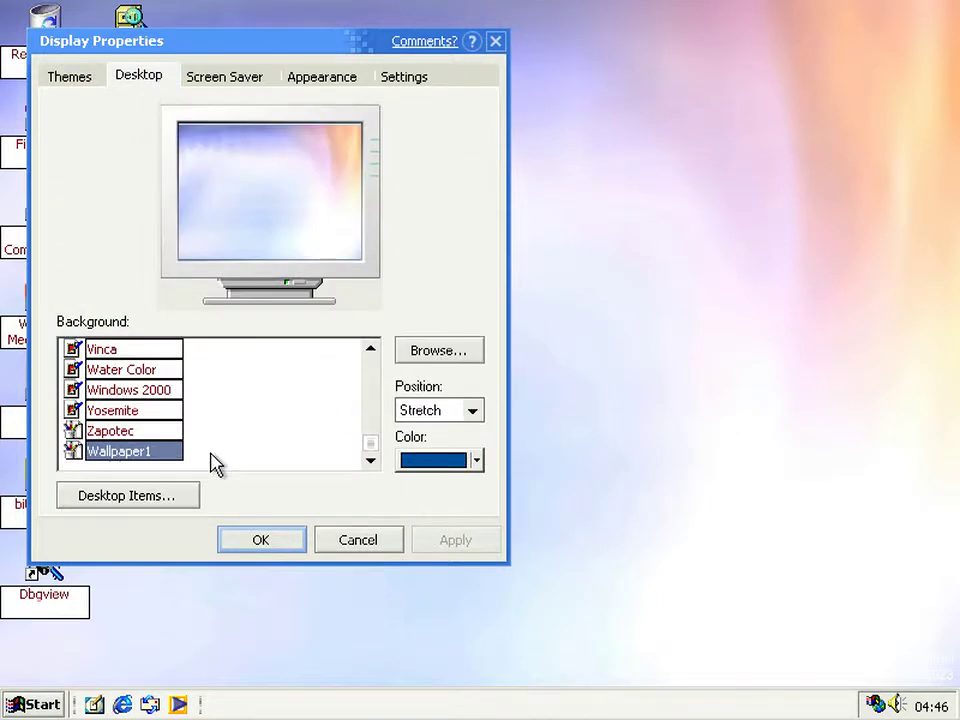
- Preview Yosemite, Solar Eclipse, Snow Trees, Smokey Light and Sample as backgrounds
click(116, 414)
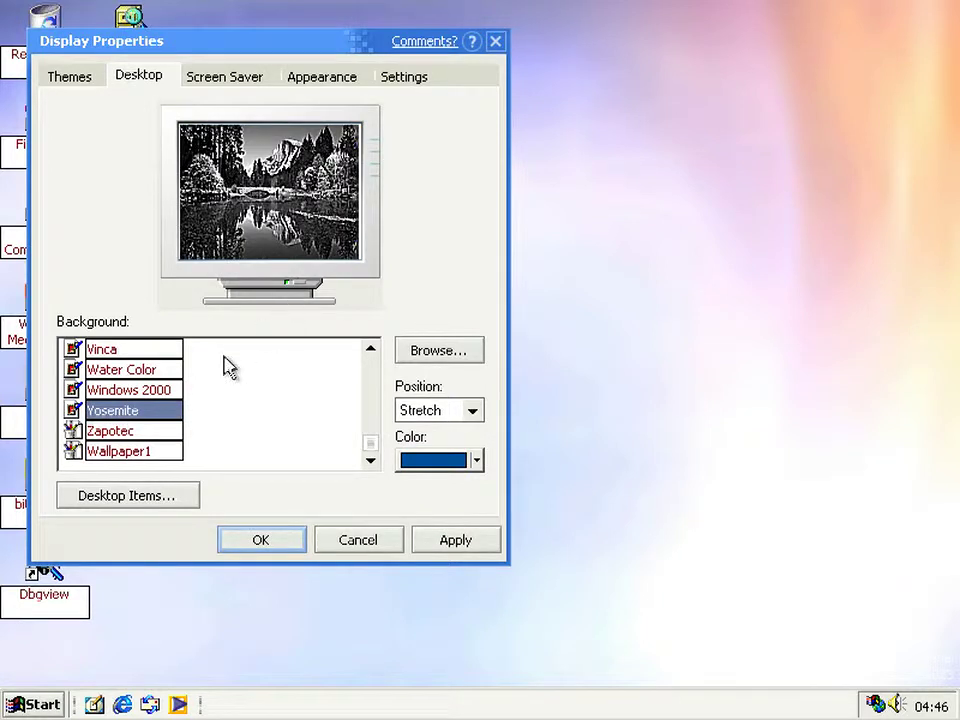
click(370, 349)
click(370, 349)
click(370, 349)
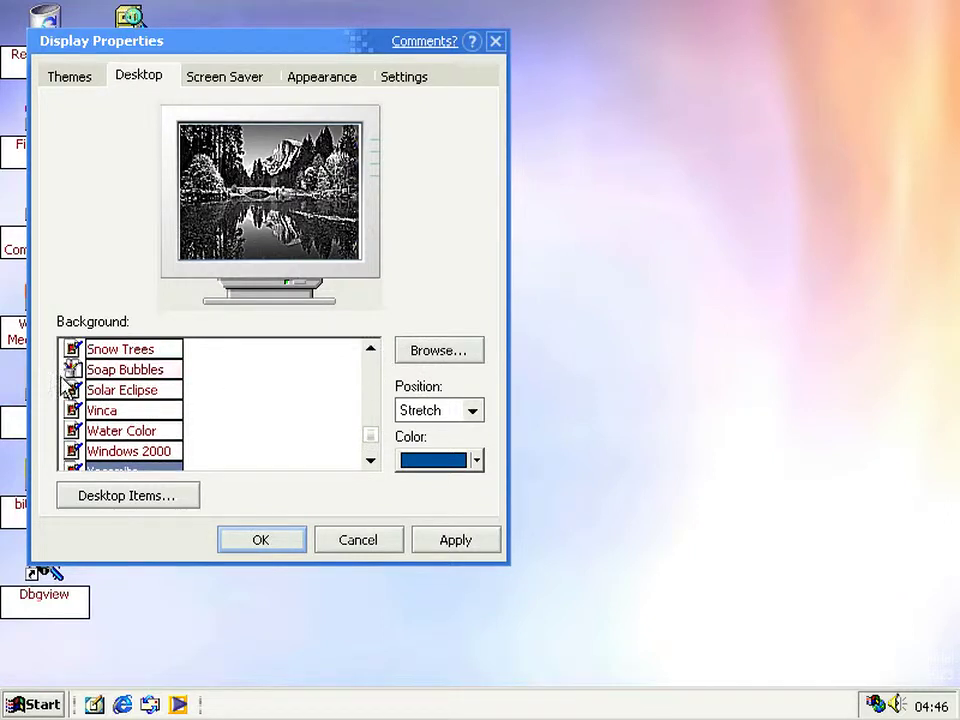
click(92, 390)
key(Up)
key(Up)
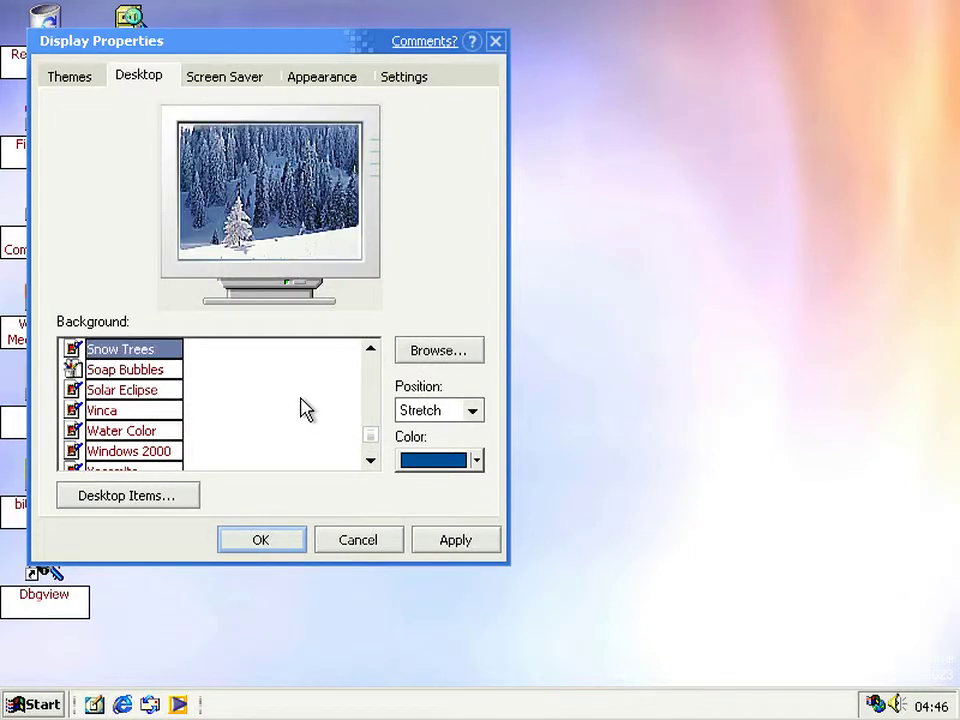
key(Up)
key(Up)
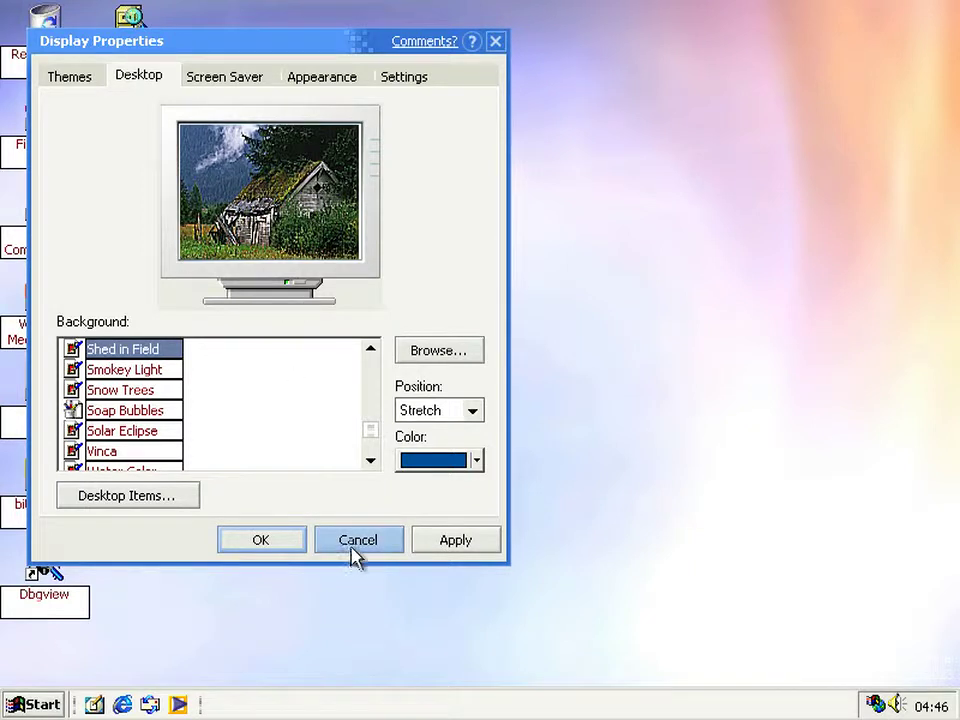
click(369, 351)
click(369, 351)
click(369, 351)
click(370, 351)
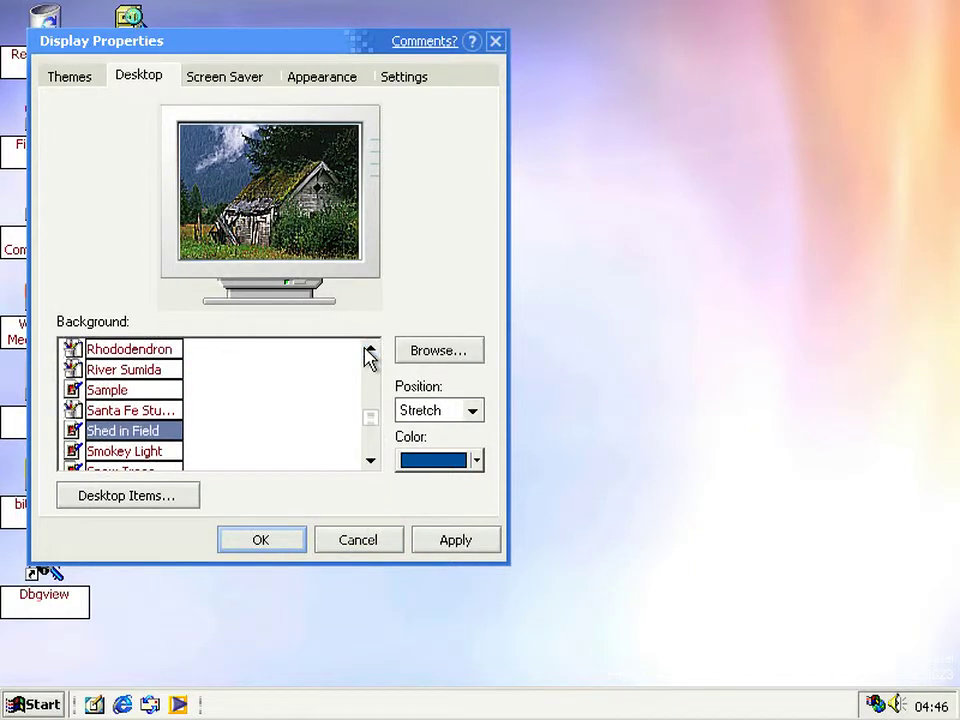
click(369, 351)
click(369, 351)
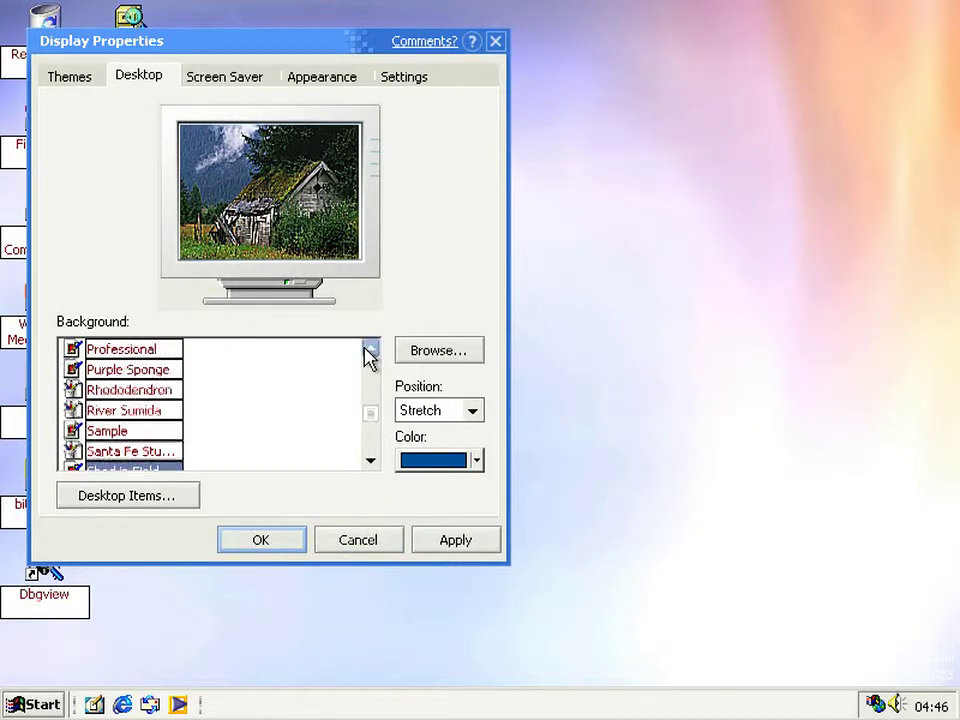
click(78, 431)
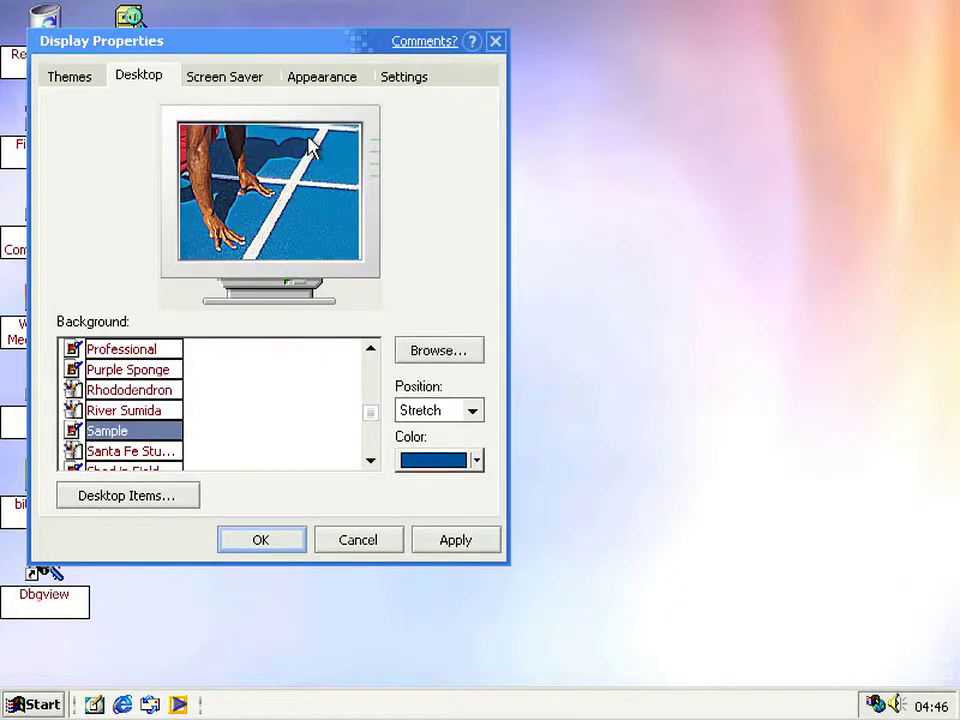
- Preview more backgrounds ending on Iceberg, then cancel without applying changes
scroll(139, 394, up, 2)
click(120, 369)
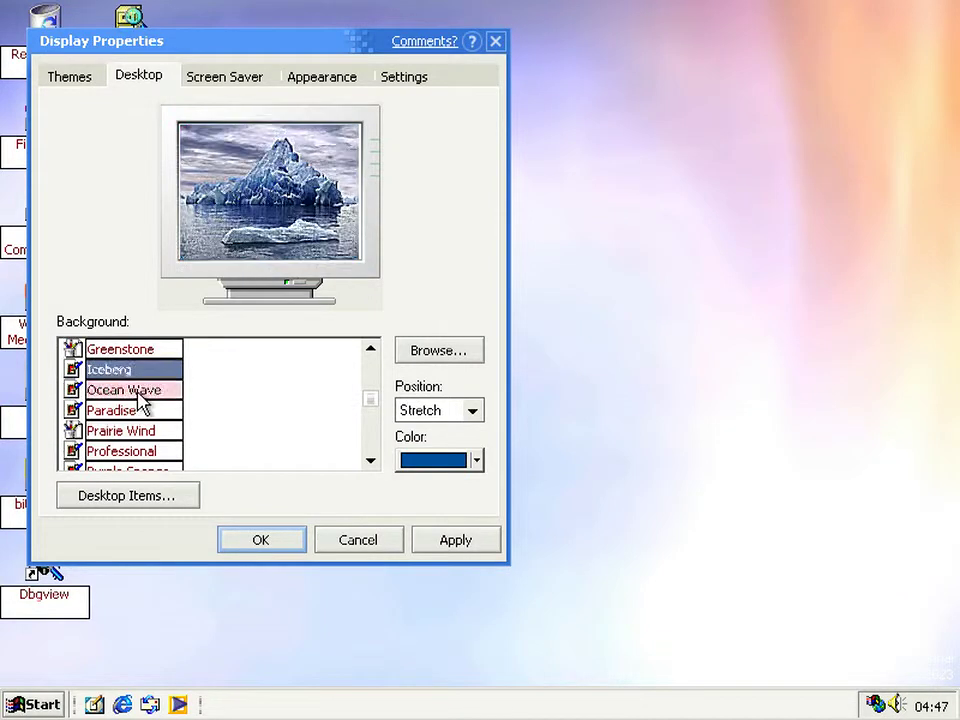
key(Down)
key(Down)
key(Up)
key(Up)
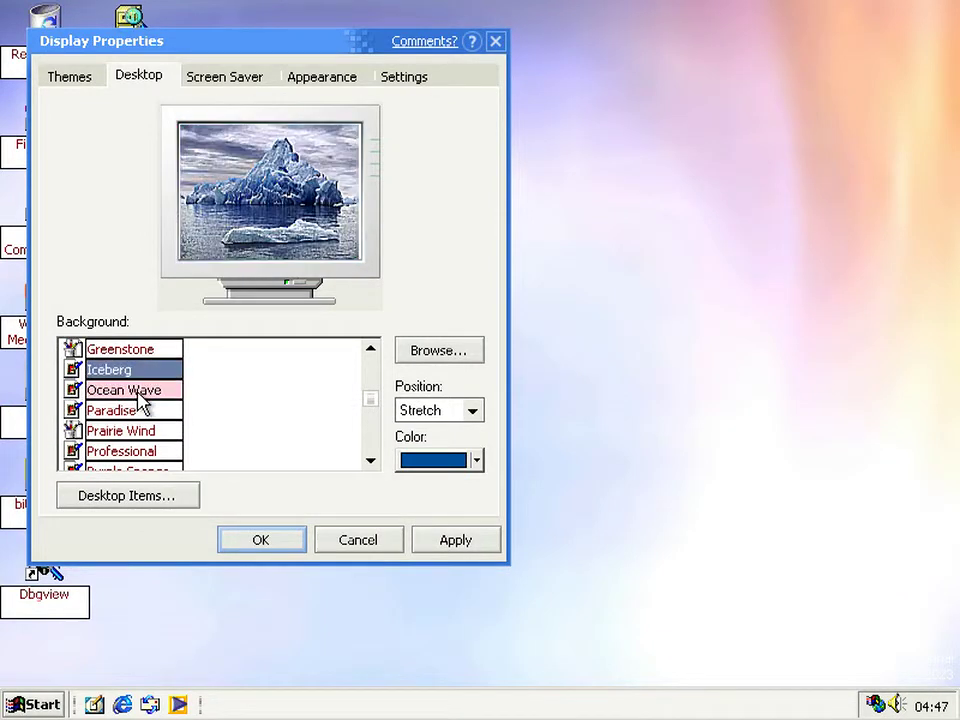
click(345, 543)
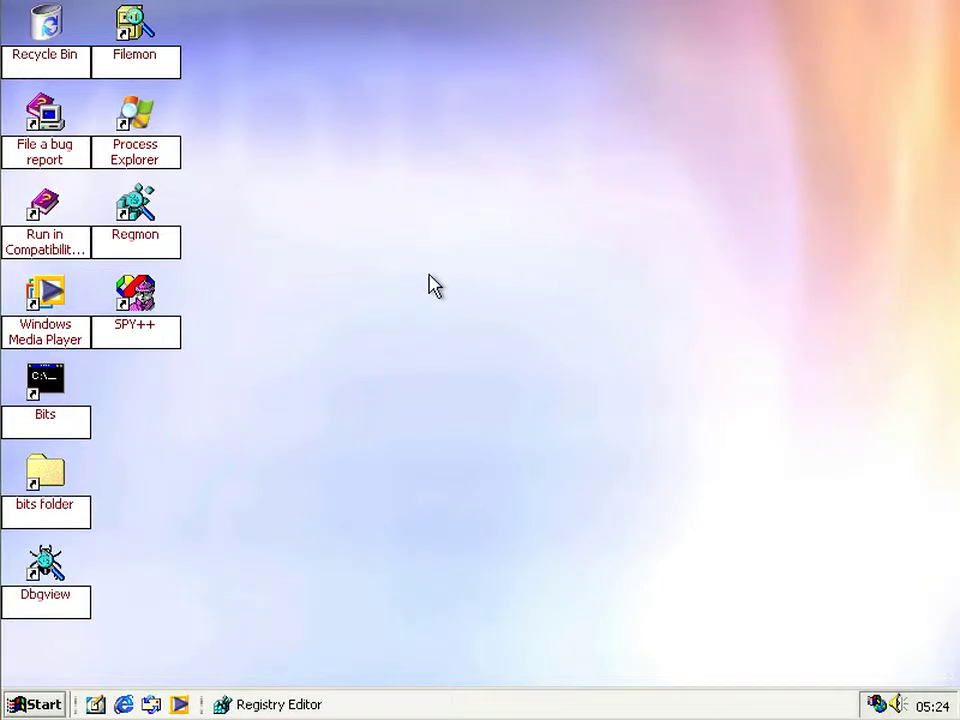
- Toggle Active Desktop's Show Desktop Icons off, back on, then off again
right_click(322, 261)
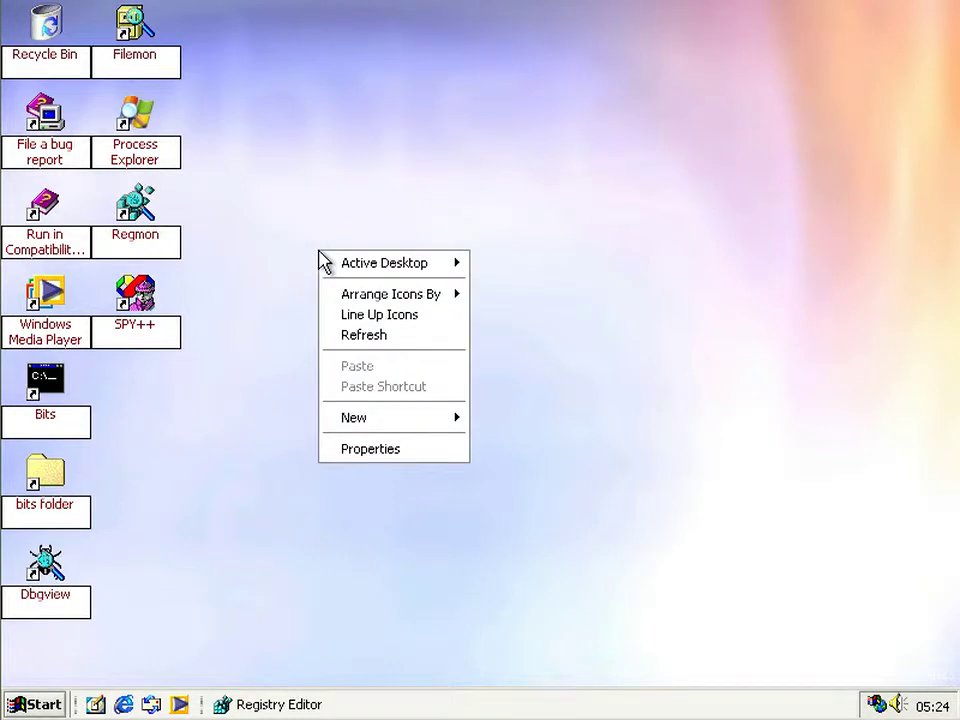
mouse_move(334, 265)
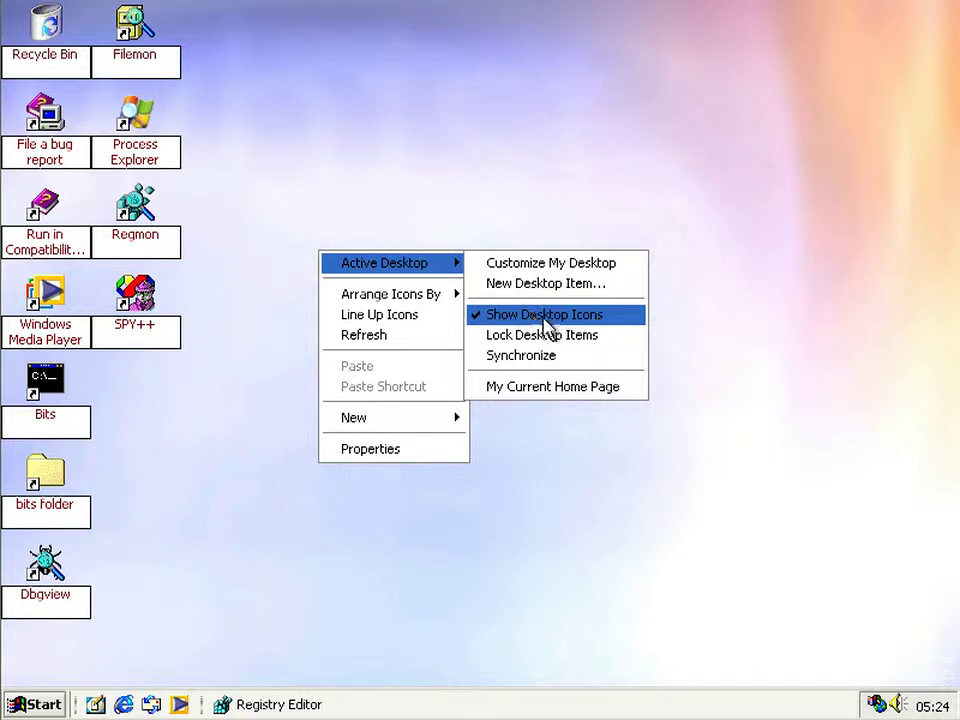
click(578, 318)
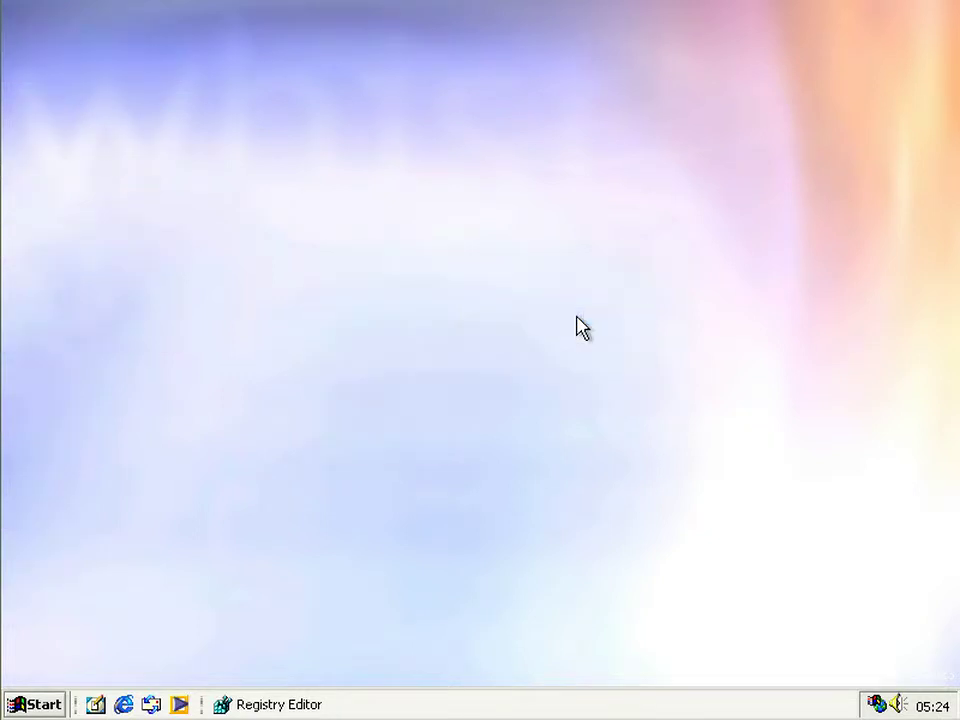
right_click(385, 277)
mouse_move(417, 298)
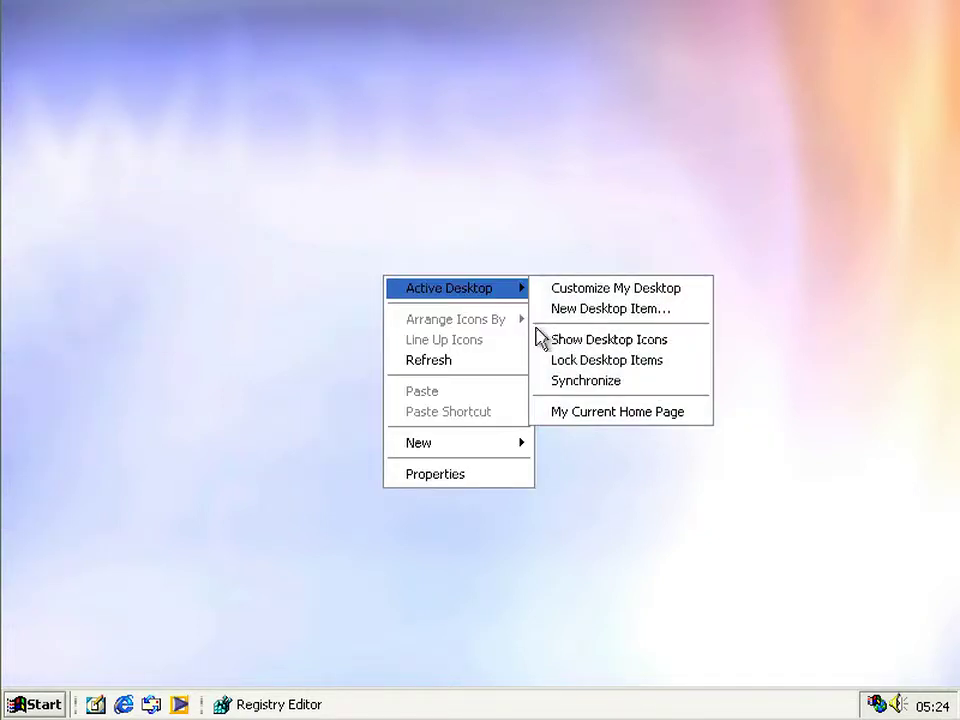
click(547, 344)
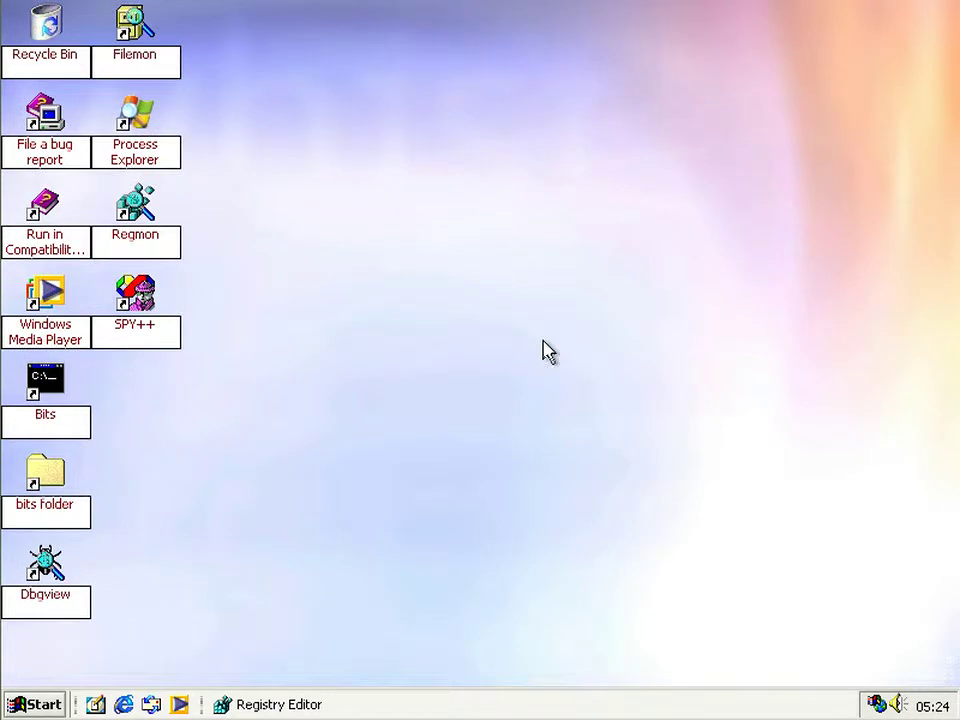
right_click(465, 322)
mouse_move(478, 333)
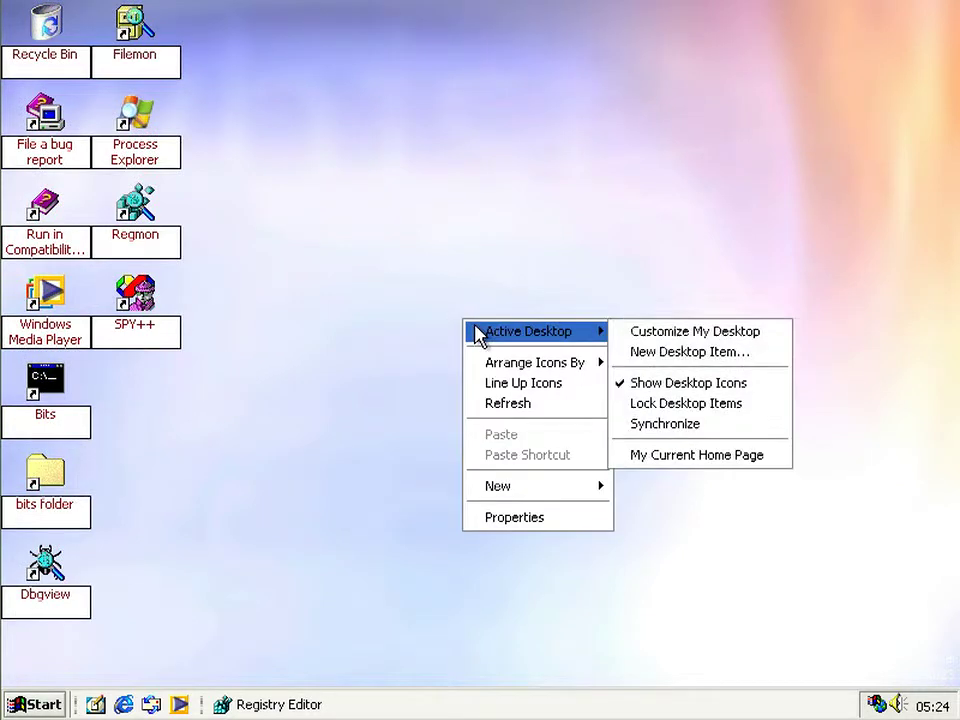
click(716, 386)
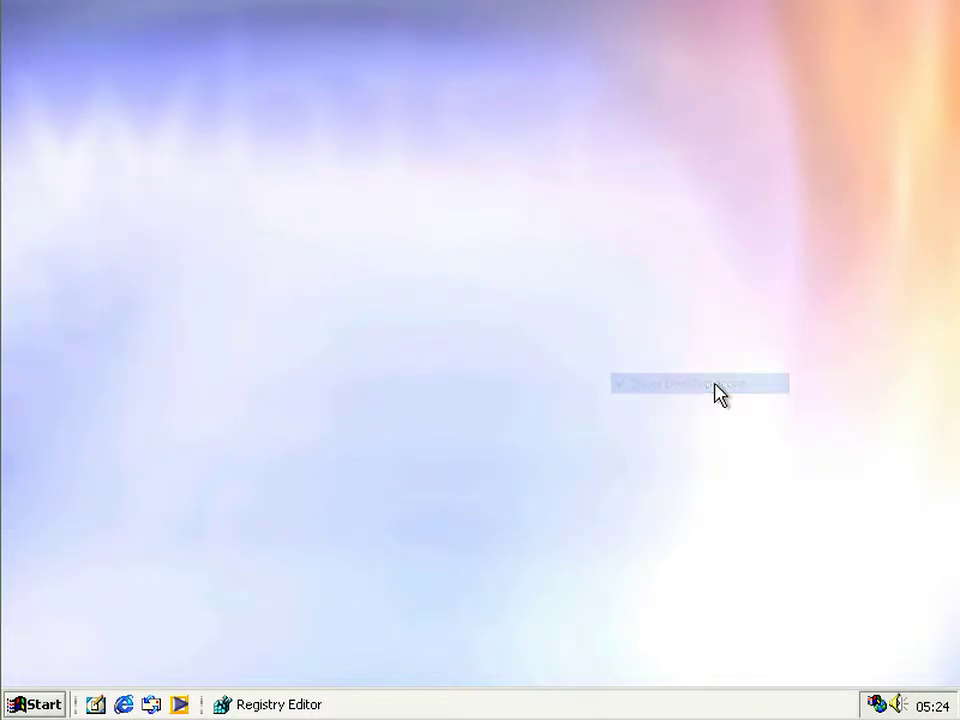
- Log off the current user and log back on with the account's password
click(20, 706)
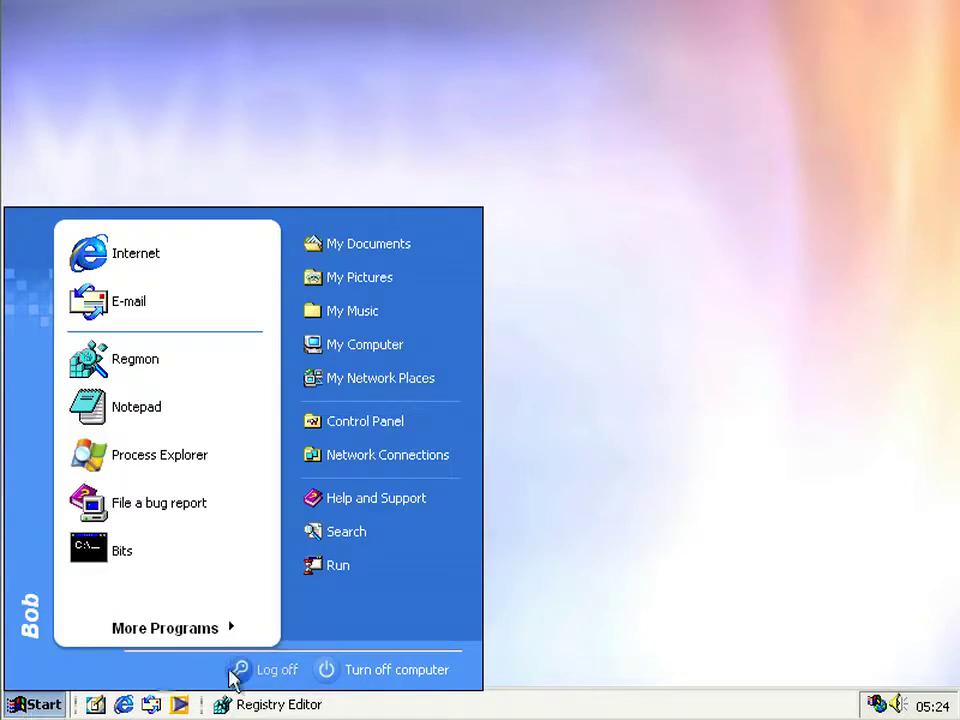
click(294, 674)
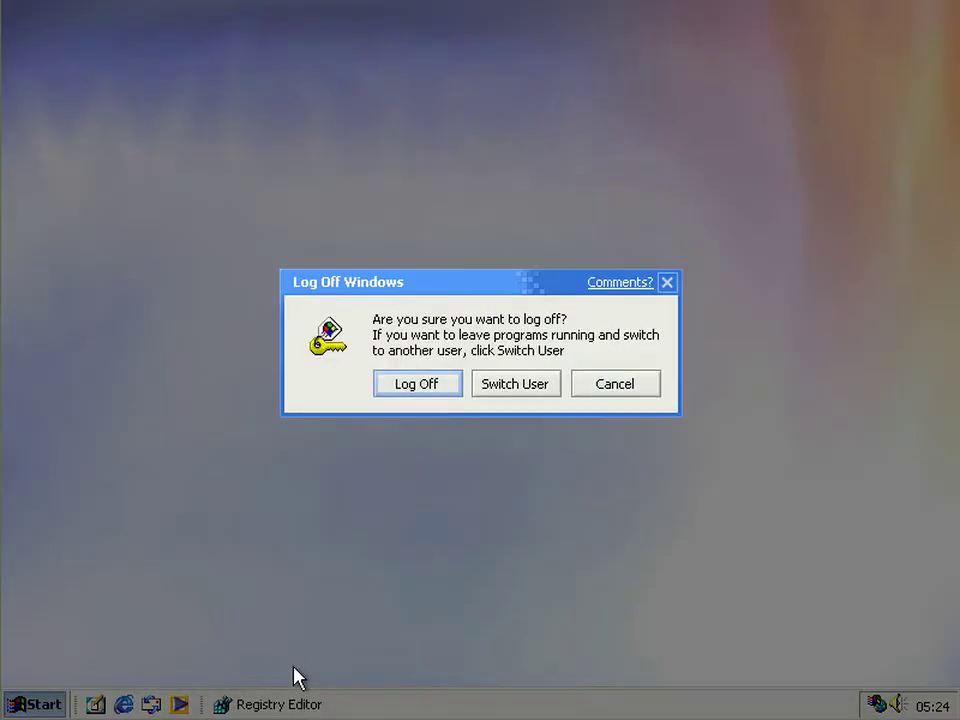
click(418, 385)
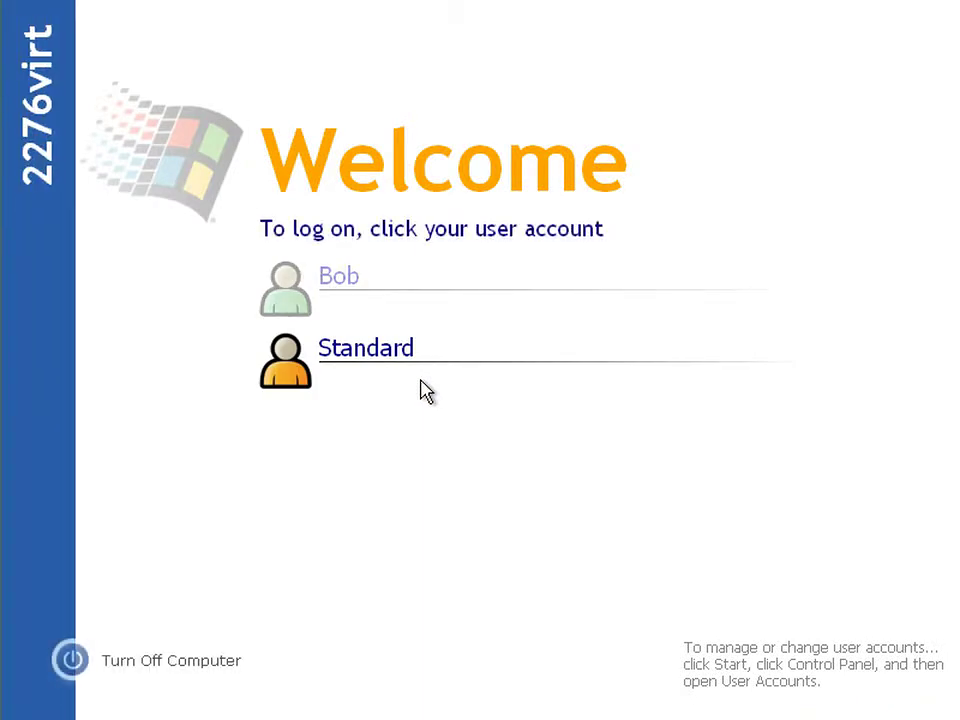
click(461, 279)
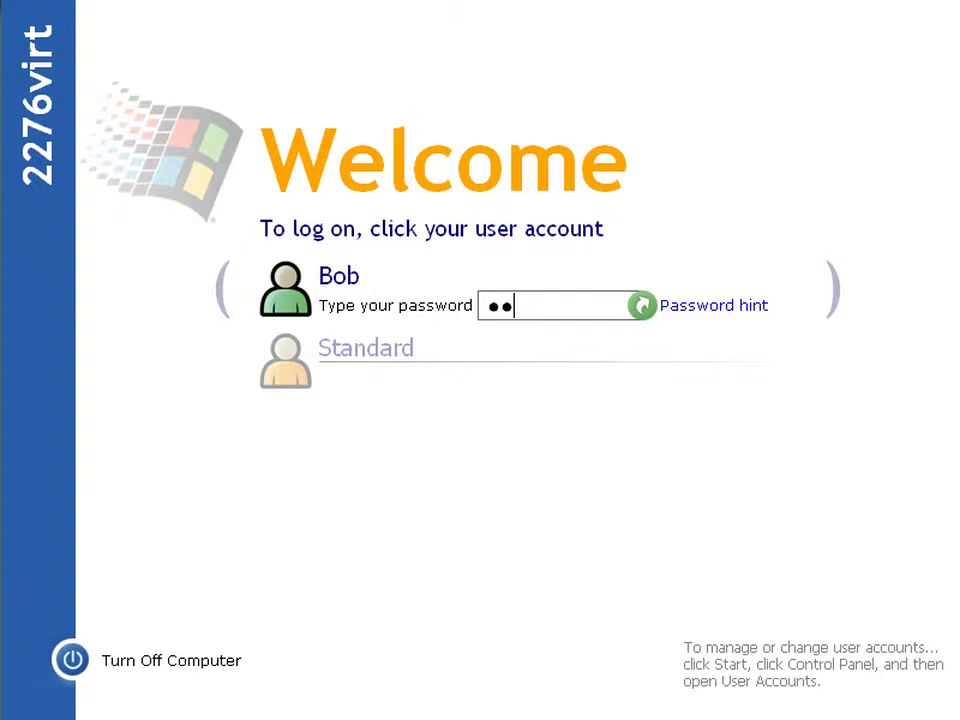
key(Return)
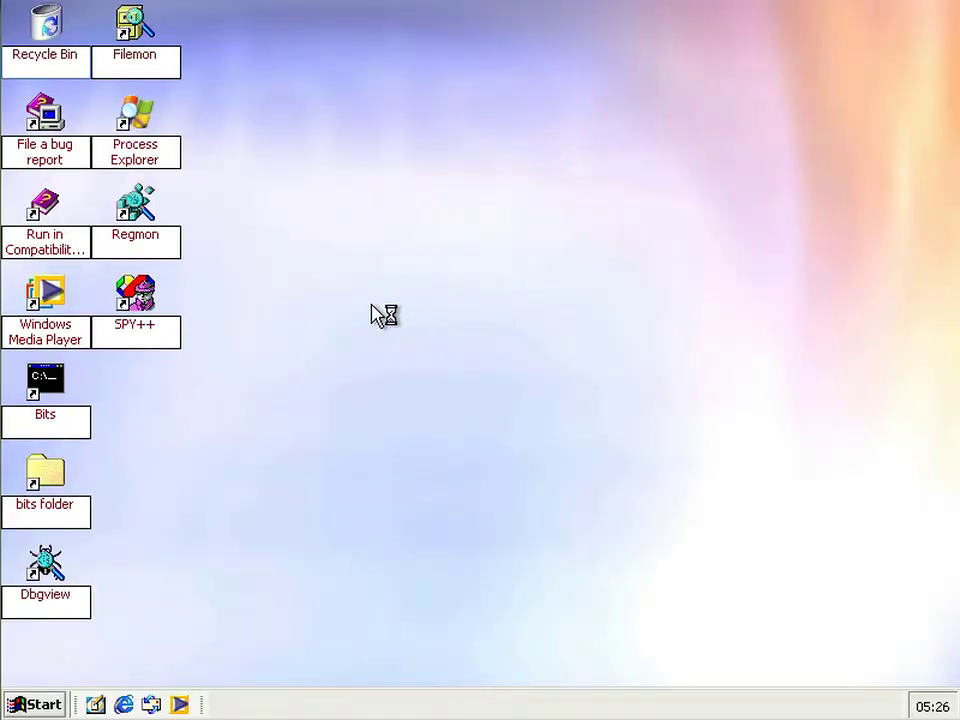
right_click(292, 216)
mouse_move(307, 227)
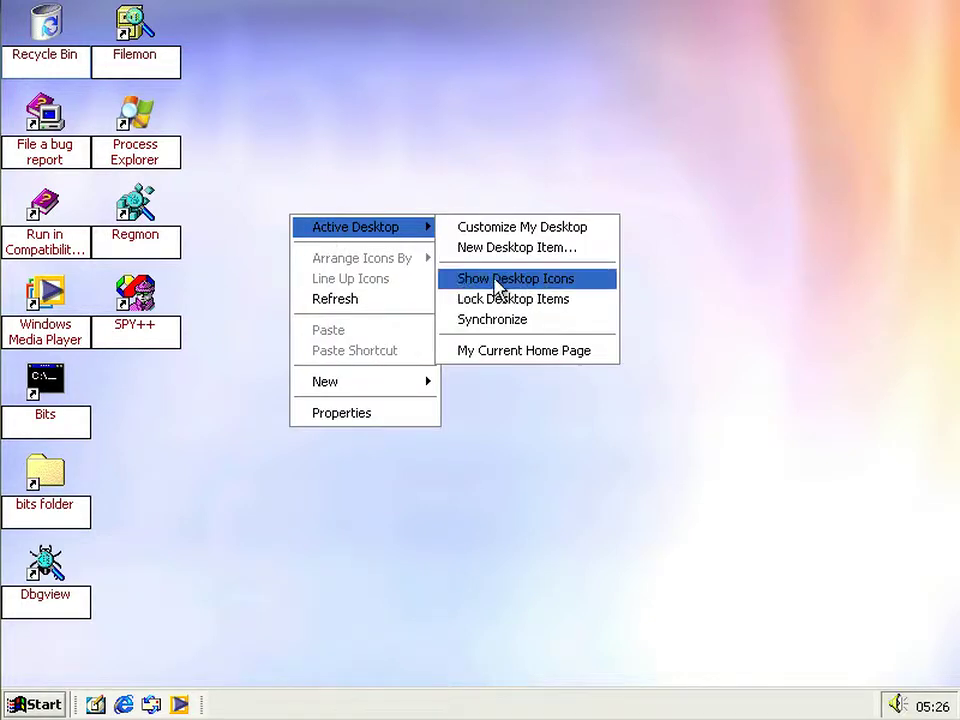
click(673, 285)
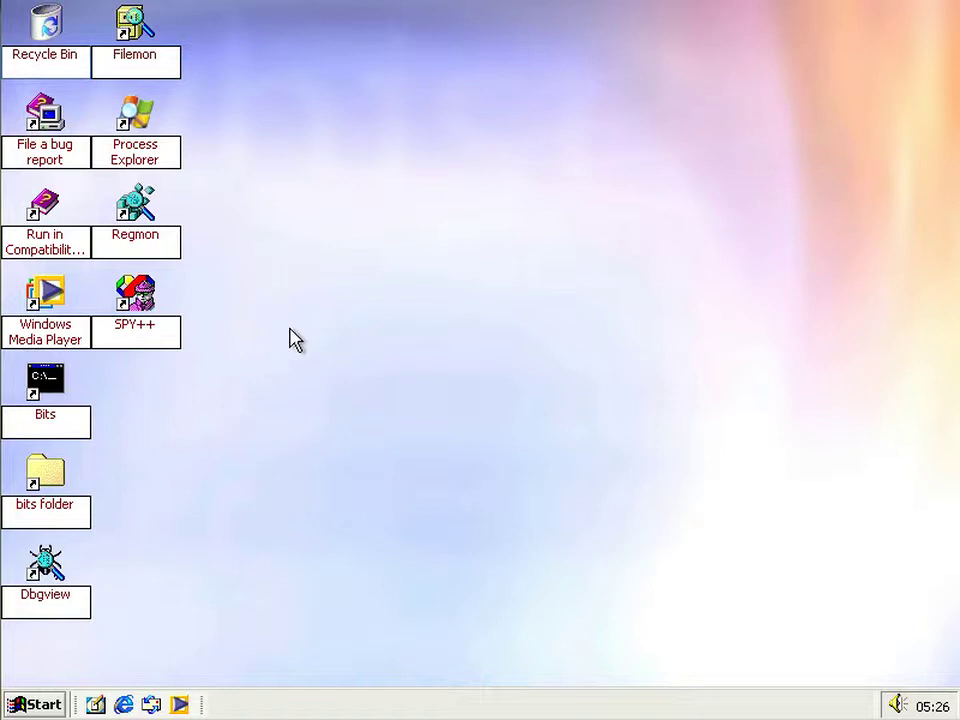
- Launch Regmon and accept its HideDesktopIcons include filter to start monitoring
click(143, 236)
double_click(143, 236)
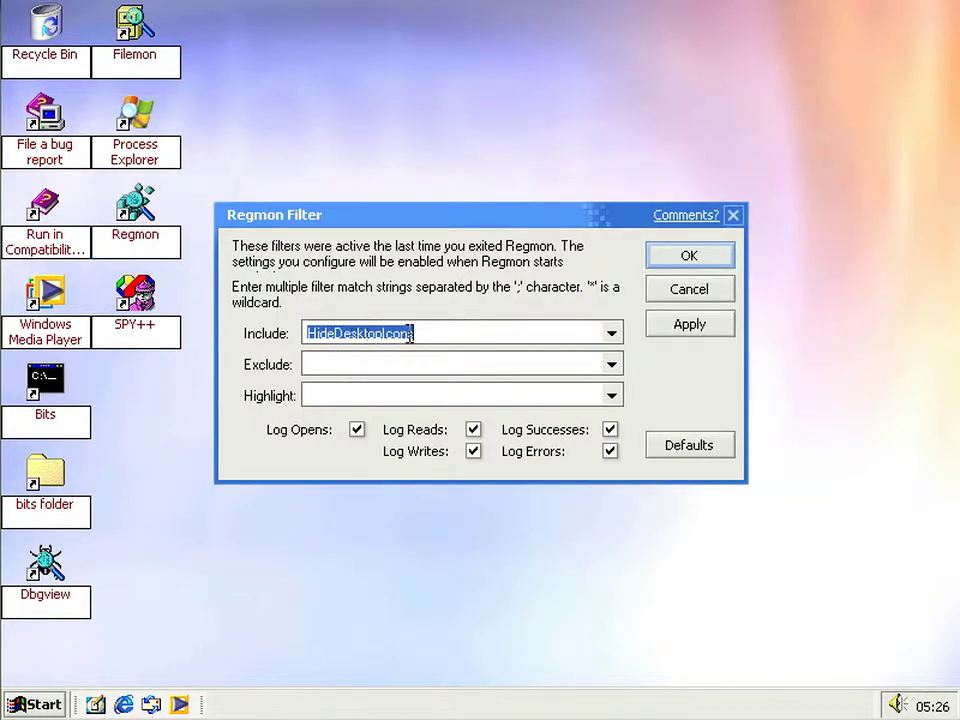
click(437, 334)
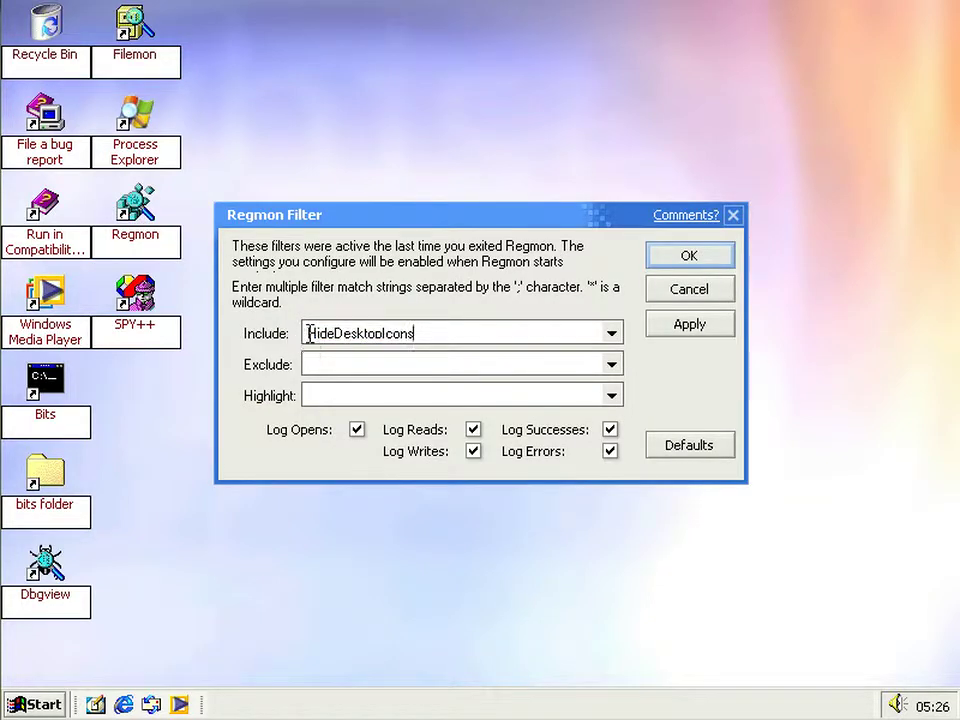
click(709, 255)
- Refresh the desktop to trigger explorer's registry reads
drag(510, 150, 574, 60)
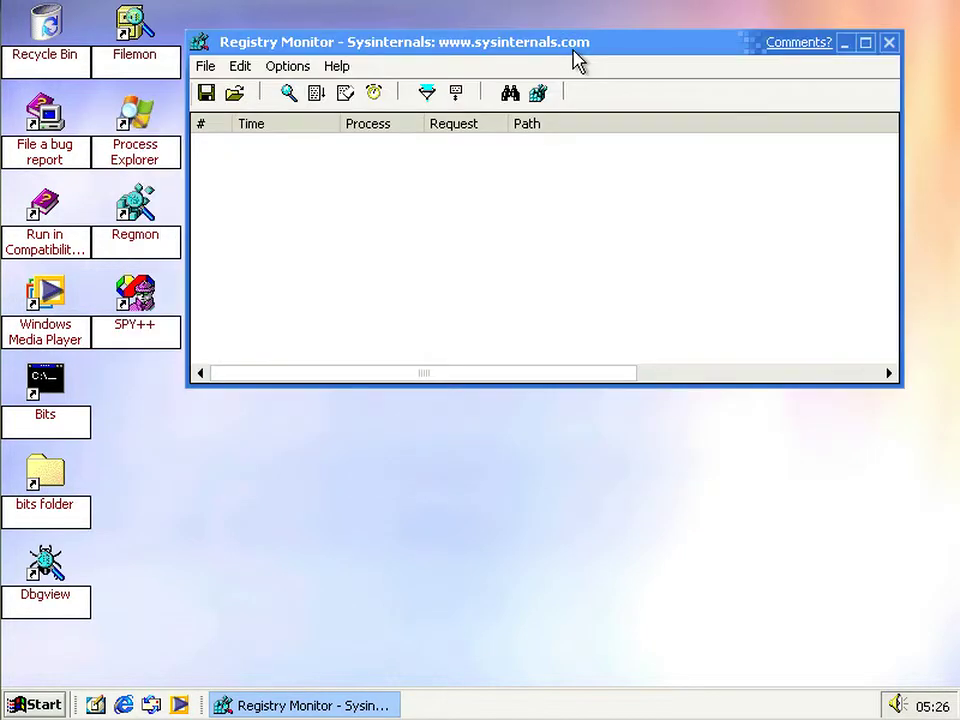
right_click(495, 534)
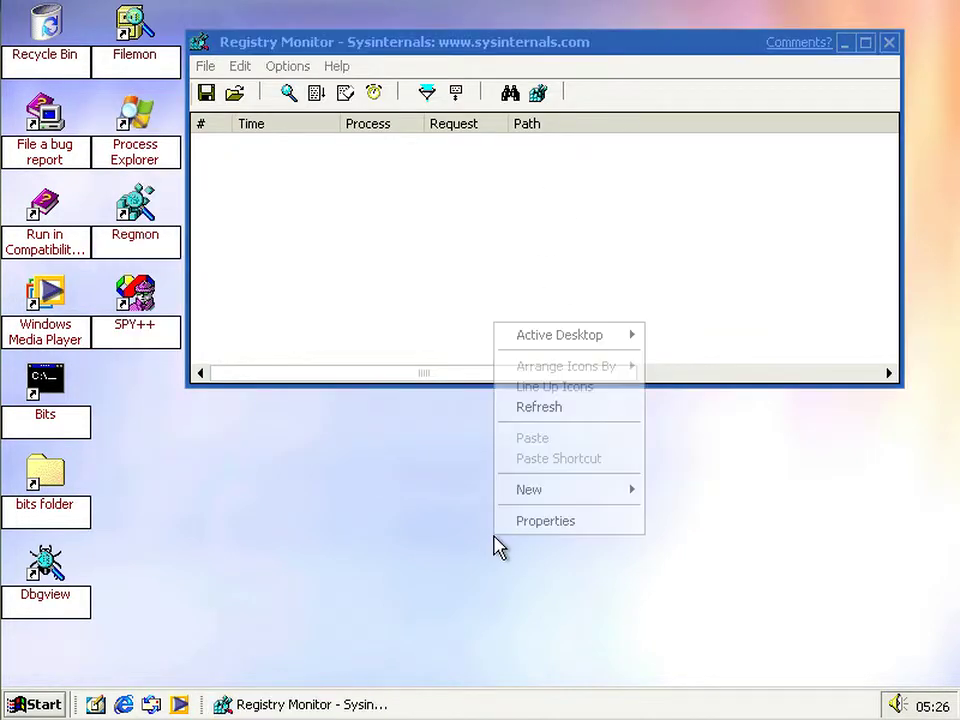
click(550, 410)
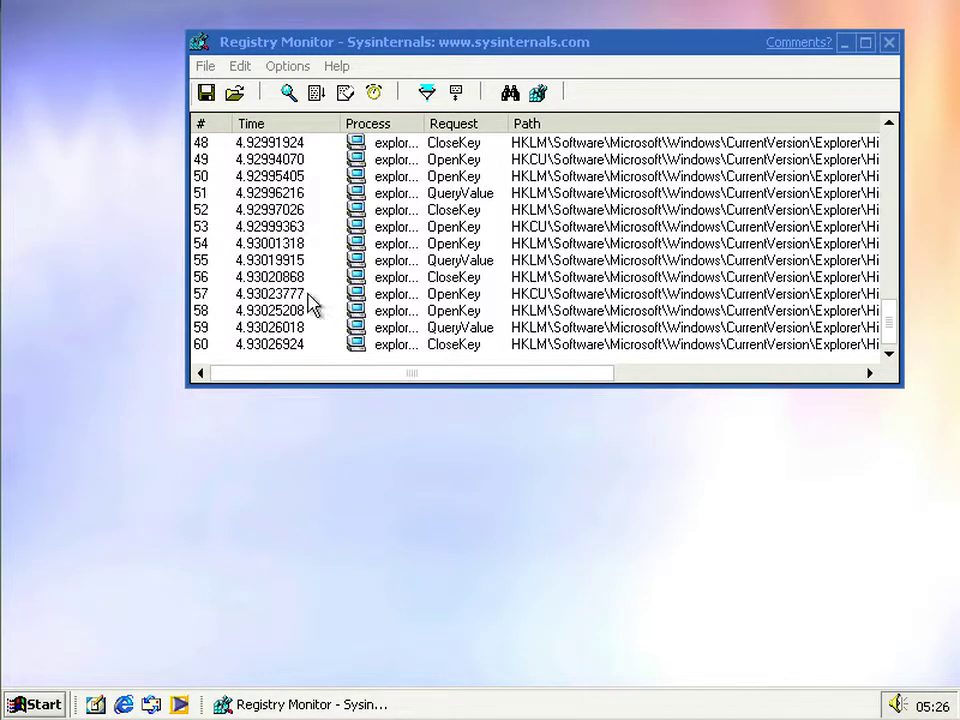
- Inspect successful and failed HideDesktopIcons\NewStartPanel key lookups in the Regmon log
drag(418, 376, 690, 360)
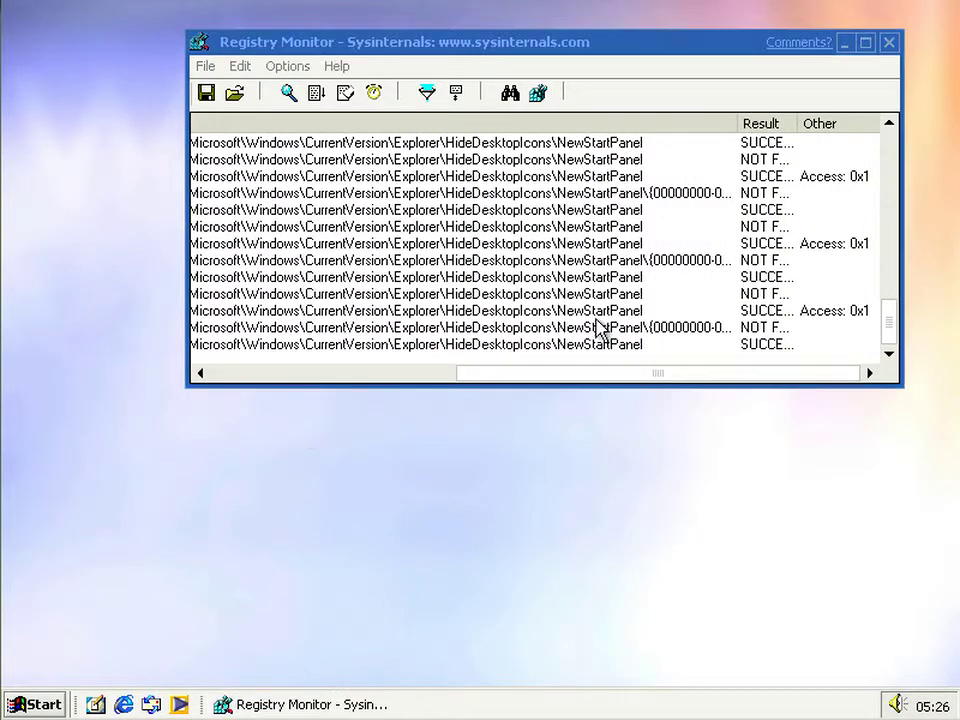
click(472, 283)
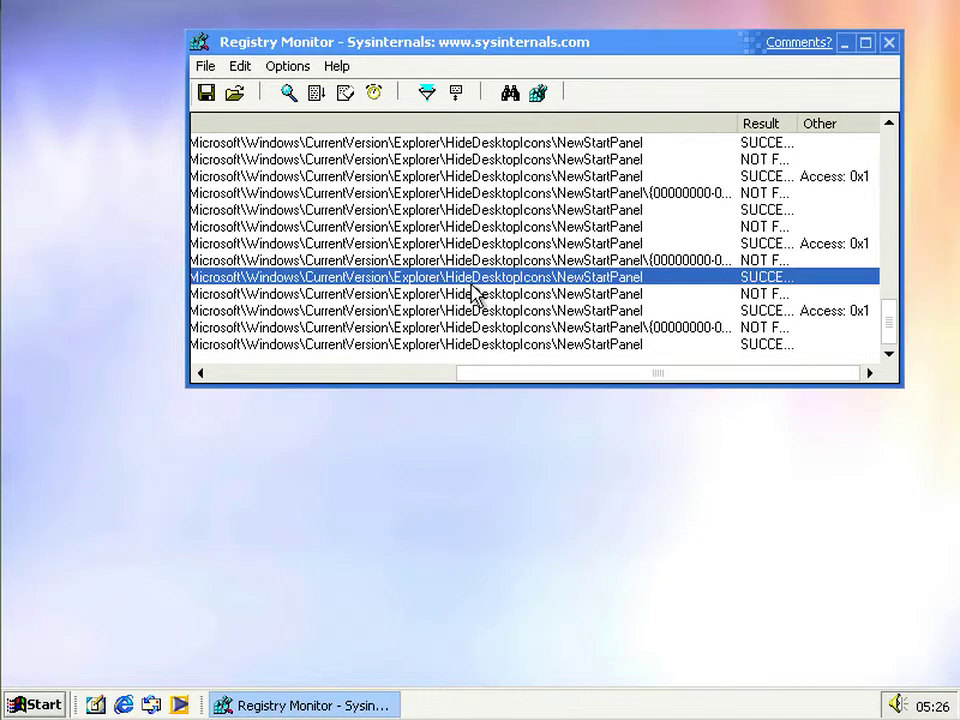
click(705, 259)
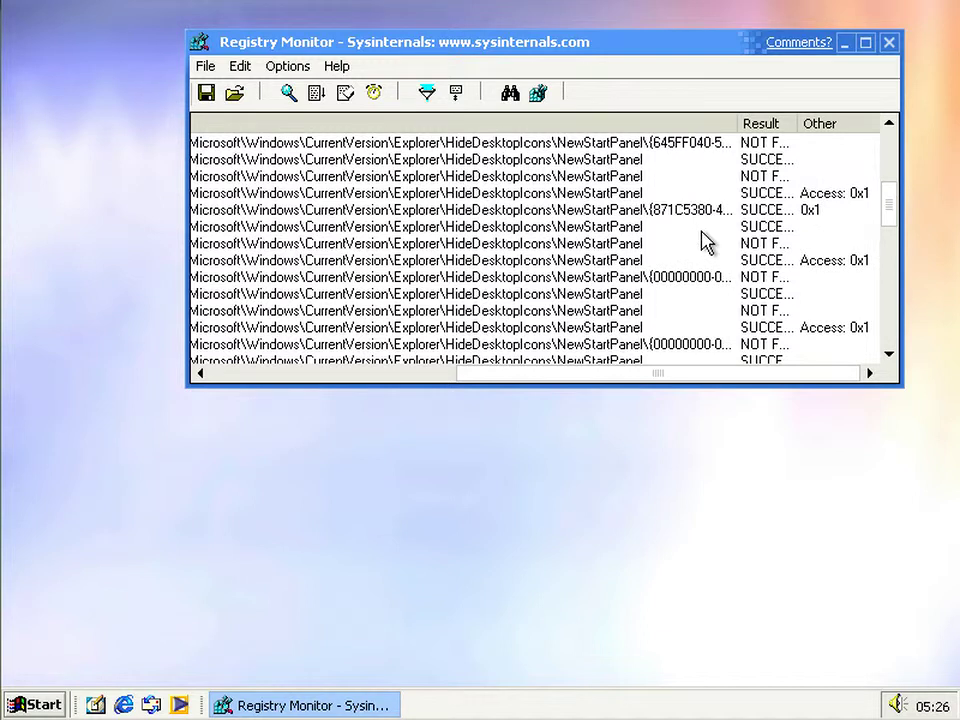
click(518, 144)
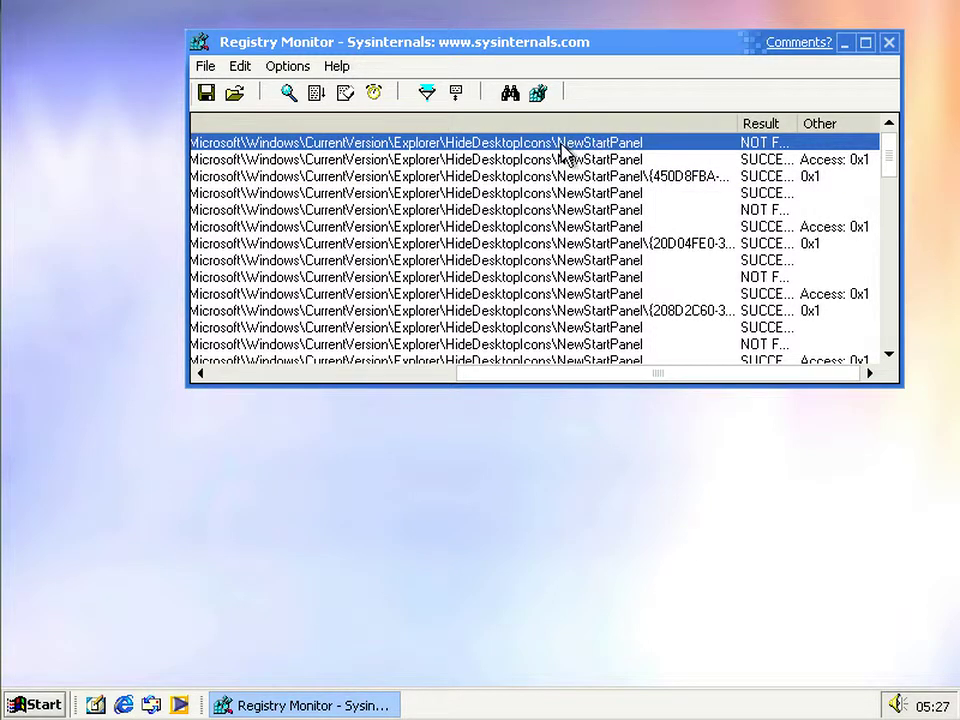
click(40, 705)
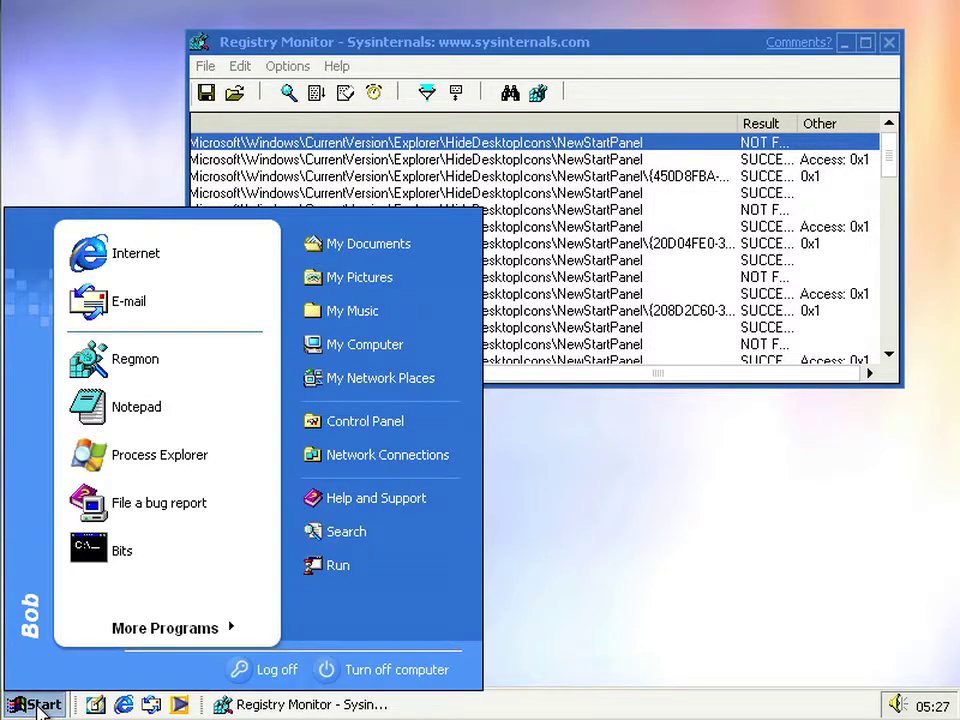
click(40, 705)
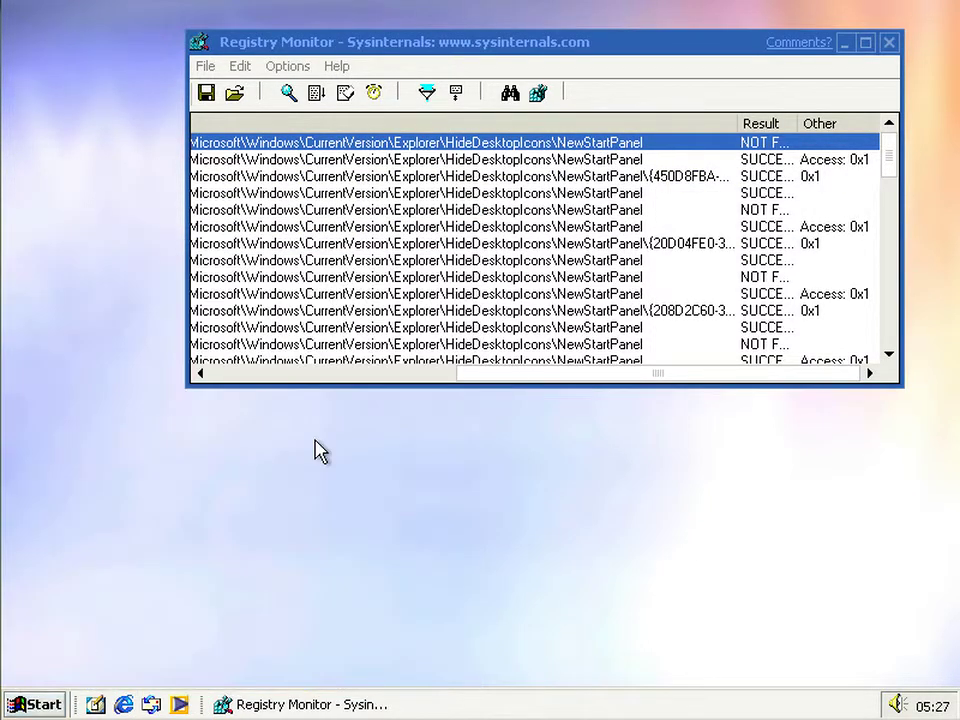
right_click(476, 711)
click(300, 645)
- Examine the {450D8FBA-AD25-11D0-98A8-0800361B1103} lookup and the NOT FOUND NewStartPanel entries
click(670, 178)
click(686, 266)
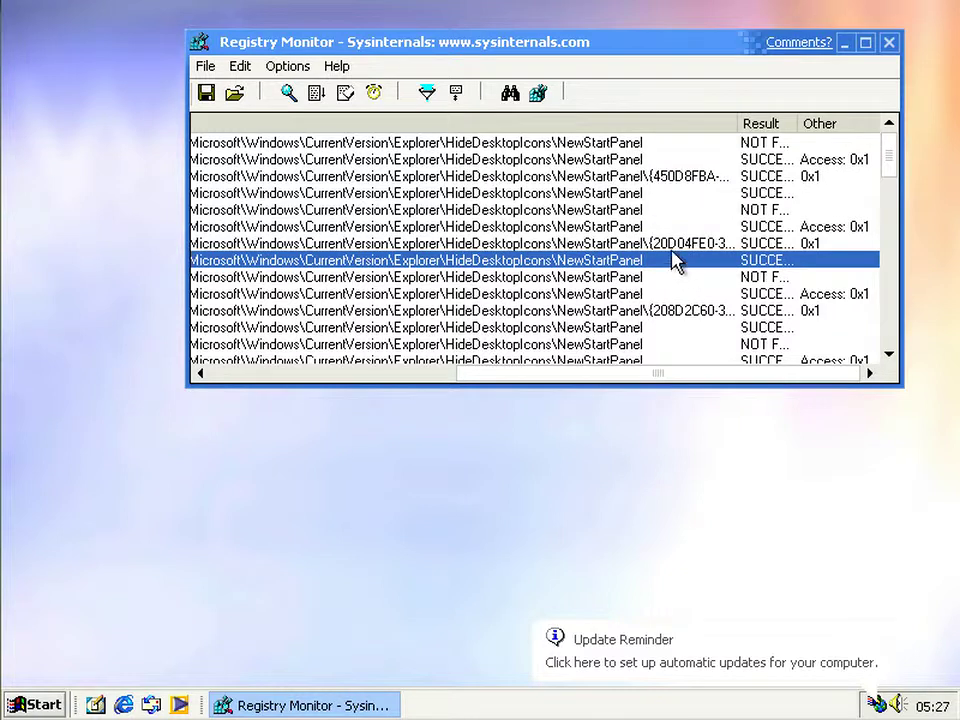
click(670, 229)
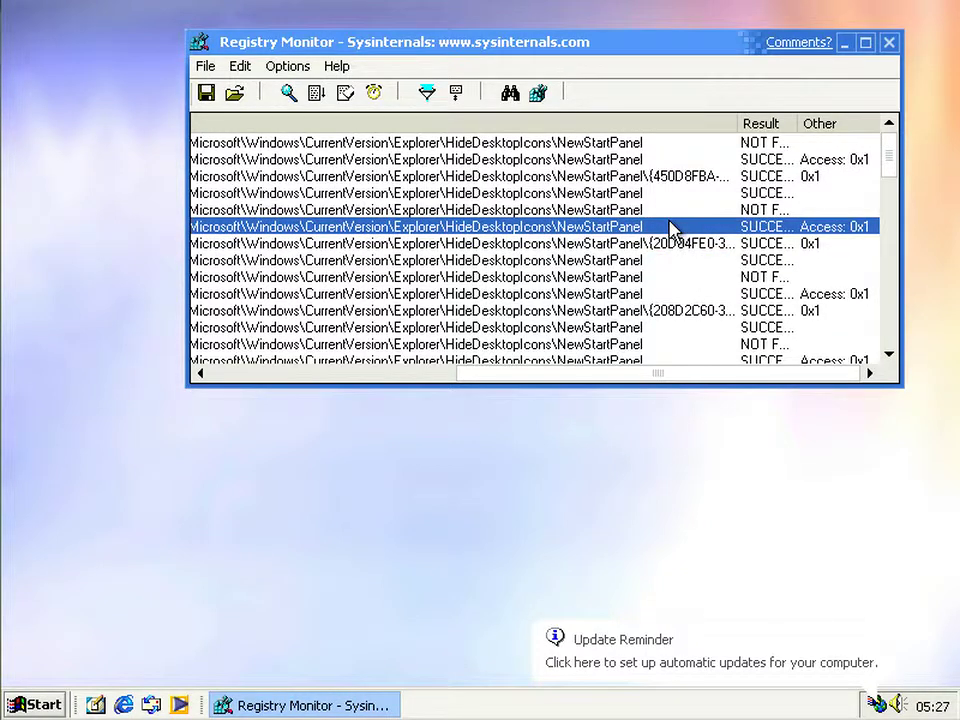
click(671, 211)
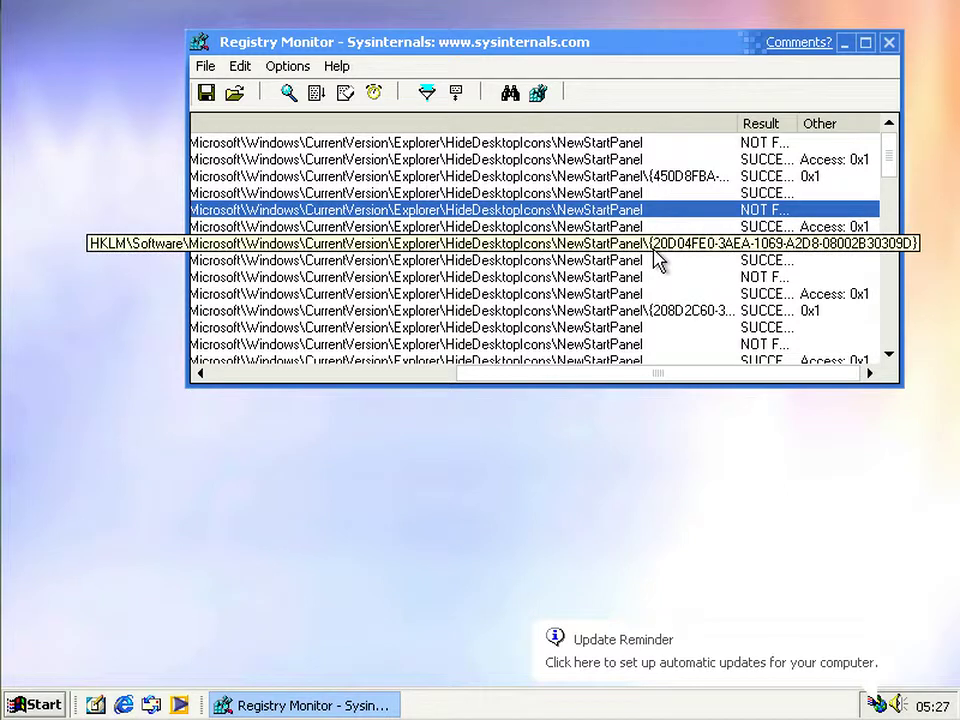
click(684, 279)
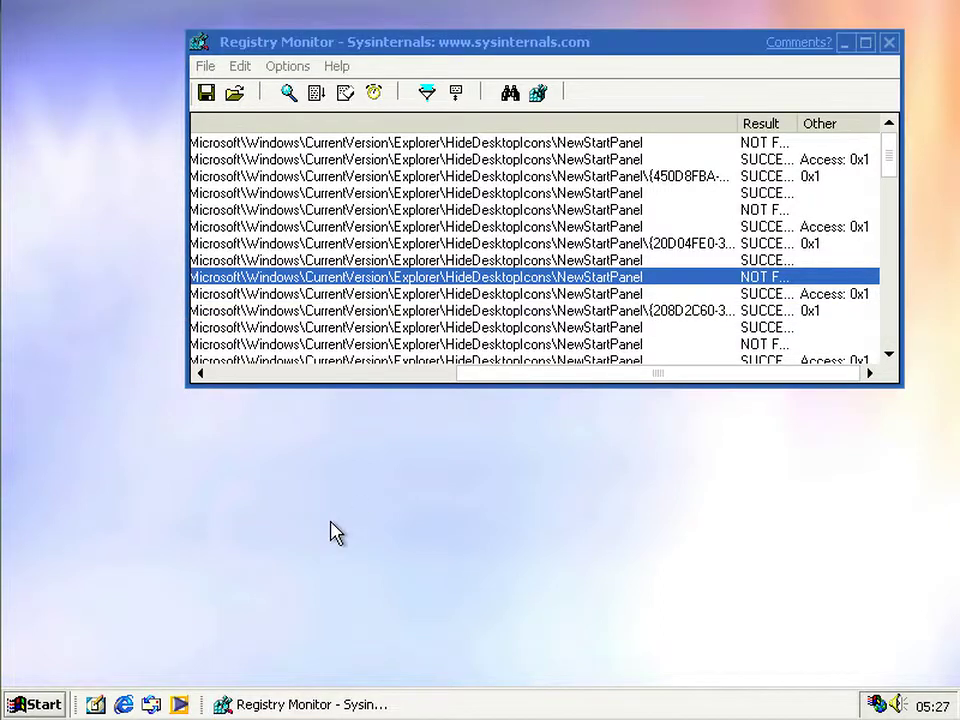
click(17, 701)
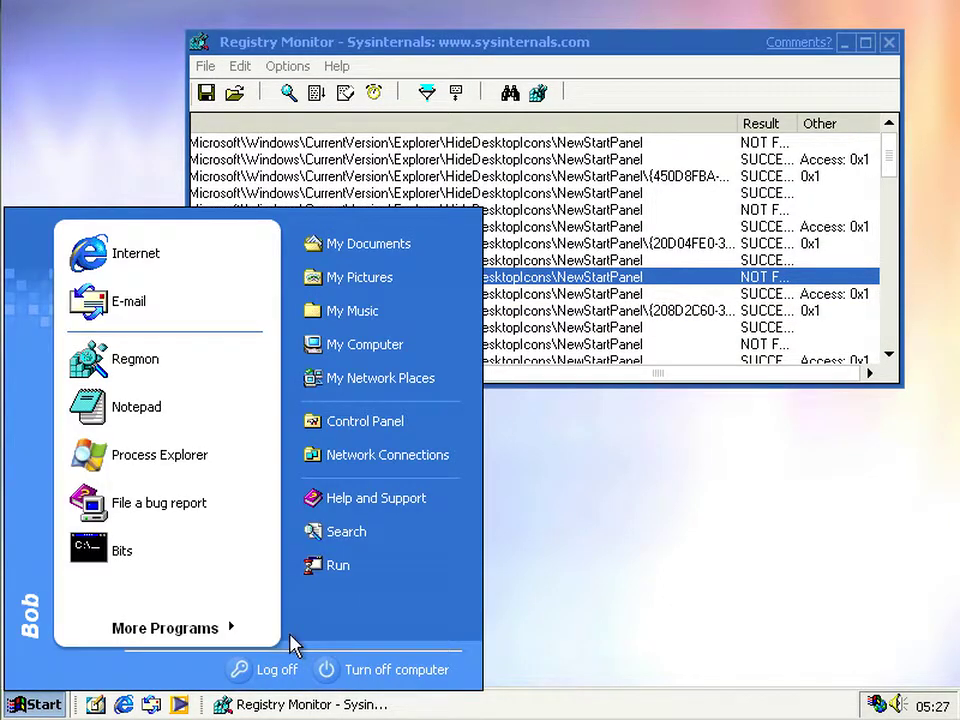
- Run ::{20D04FE0-3AEA-1069-A2D8-08002B30309D} from Run history, confirming it opens My Computer, then close it
click(336, 566)
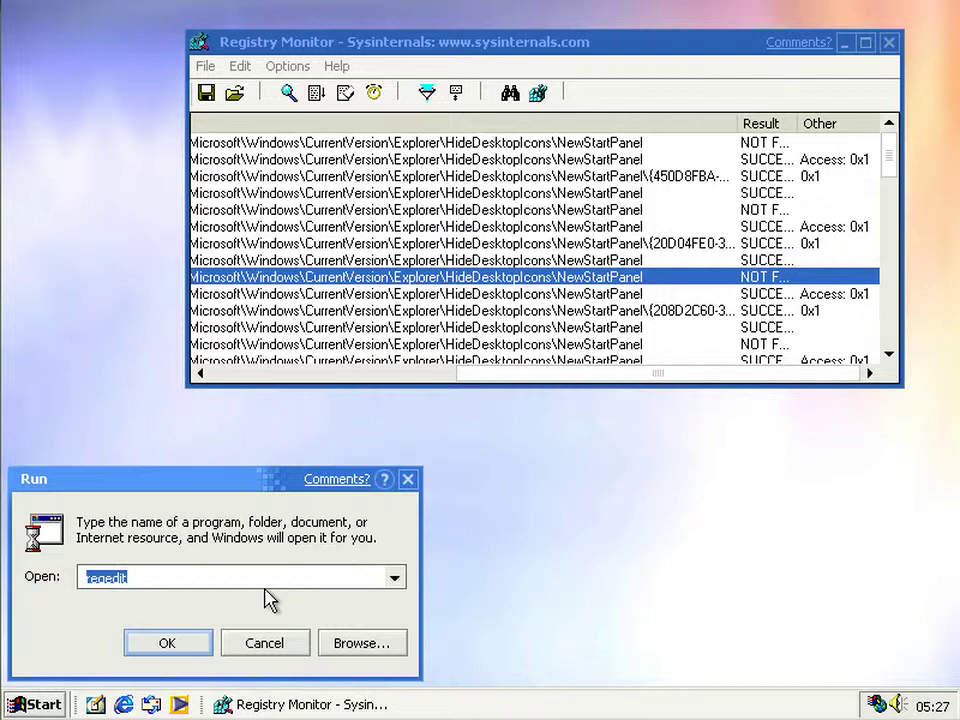
key(Down)
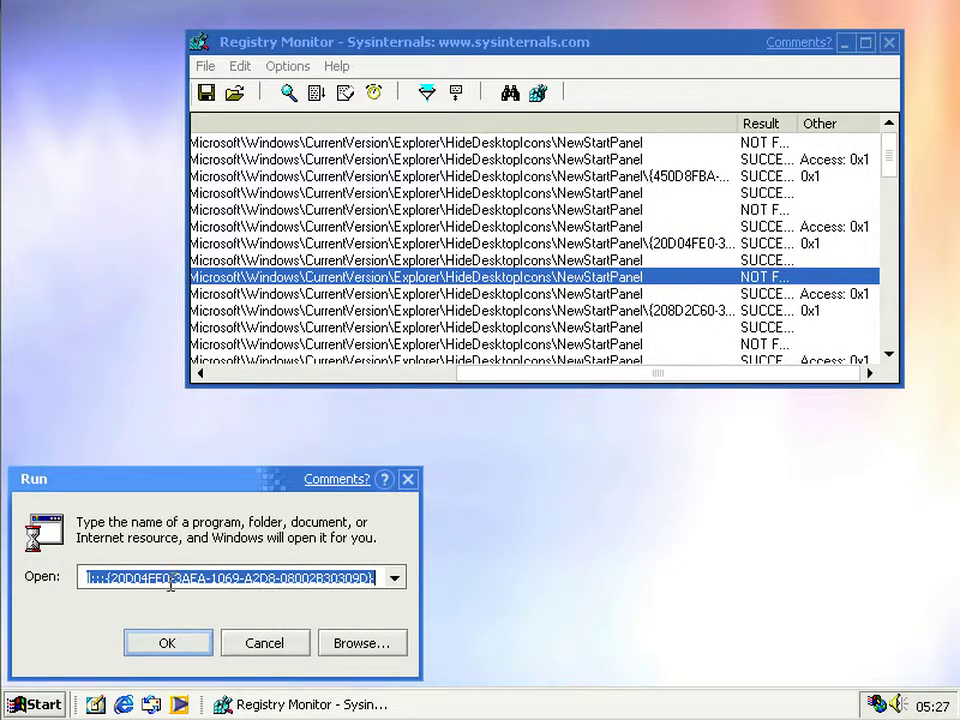
click(162, 578)
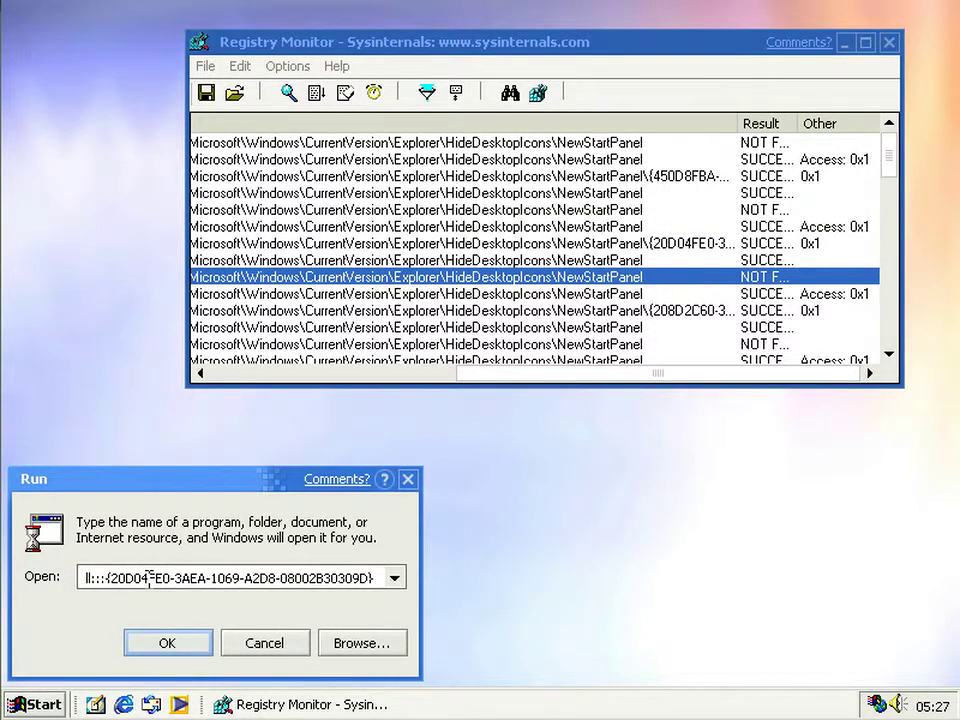
click(171, 645)
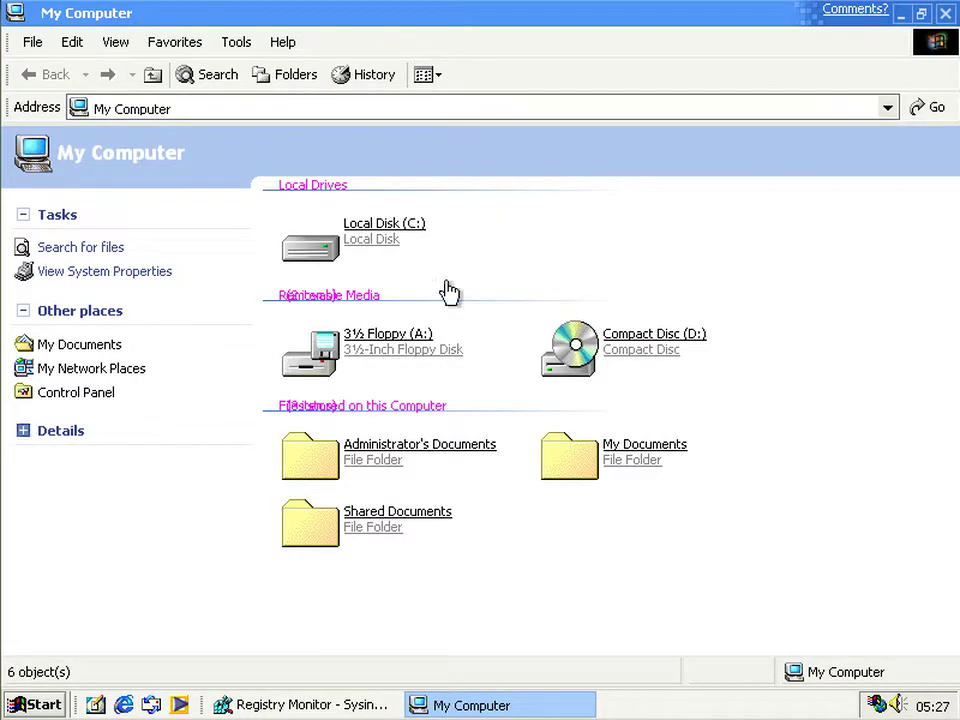
click(946, 13)
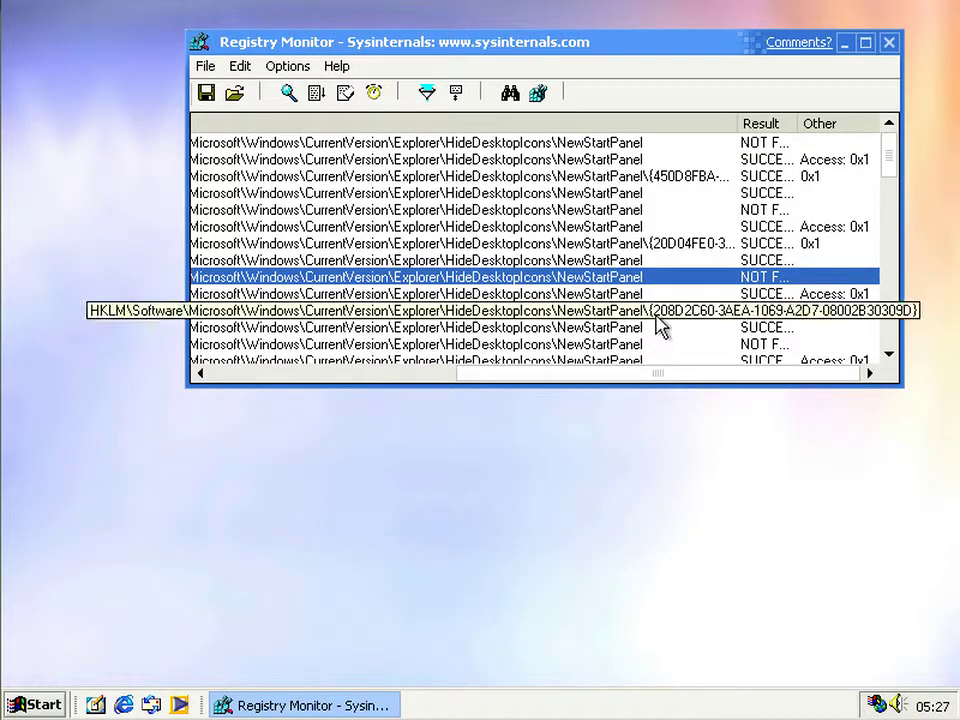
- Switch Show Desktop Icons back on and inspect the {20D04FE0…}, {208D2C60…} and {450D8FBA…} lookups in Regmon
click(672, 250)
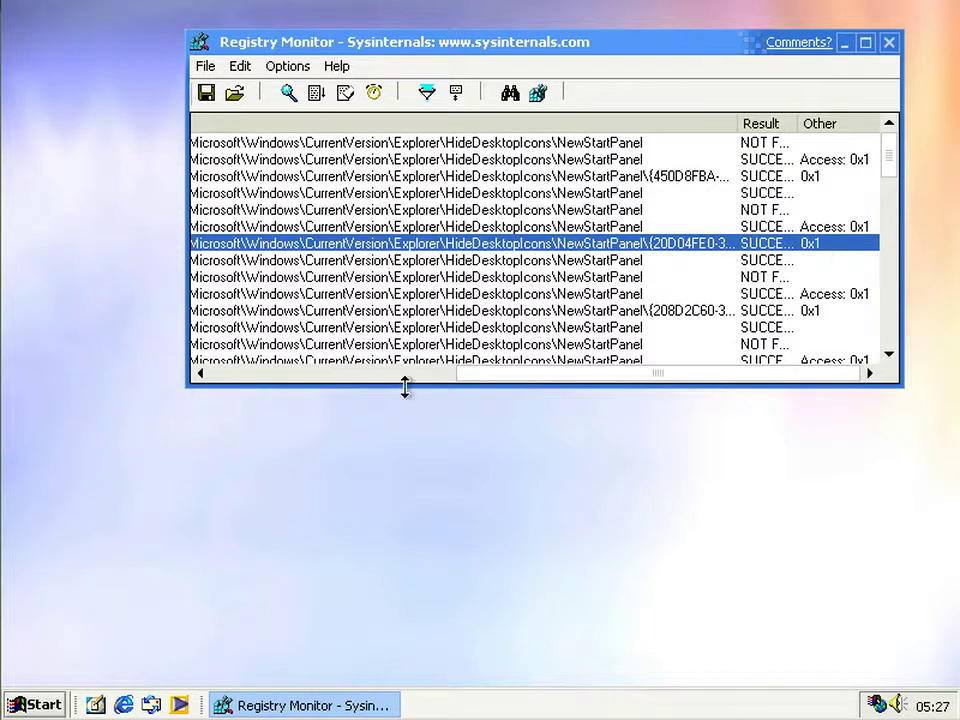
right_click(386, 430)
mouse_move(476, 449)
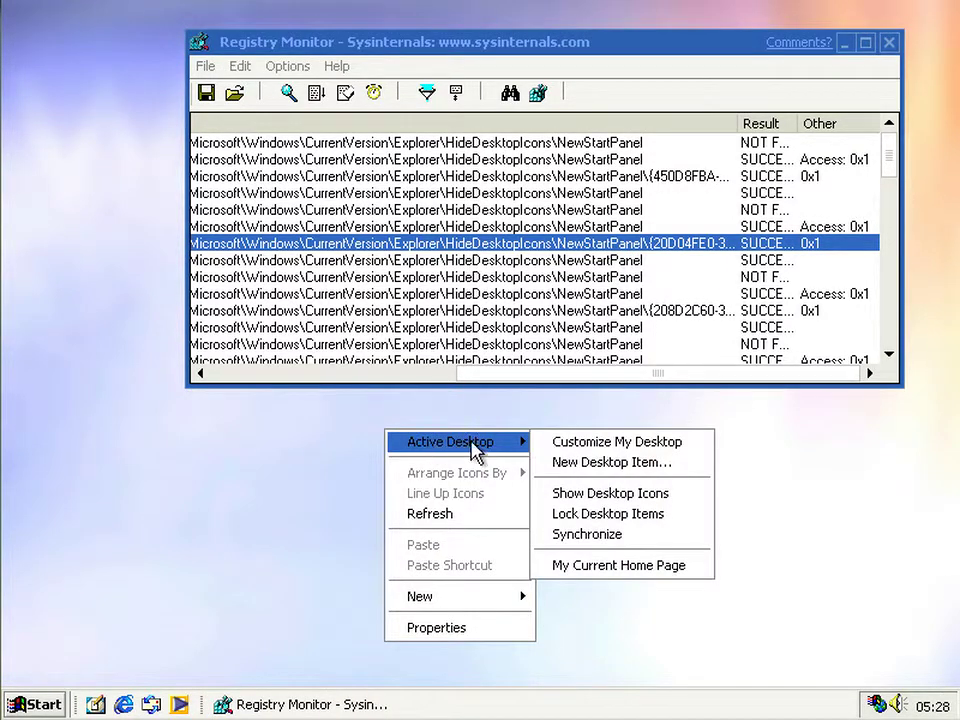
click(582, 494)
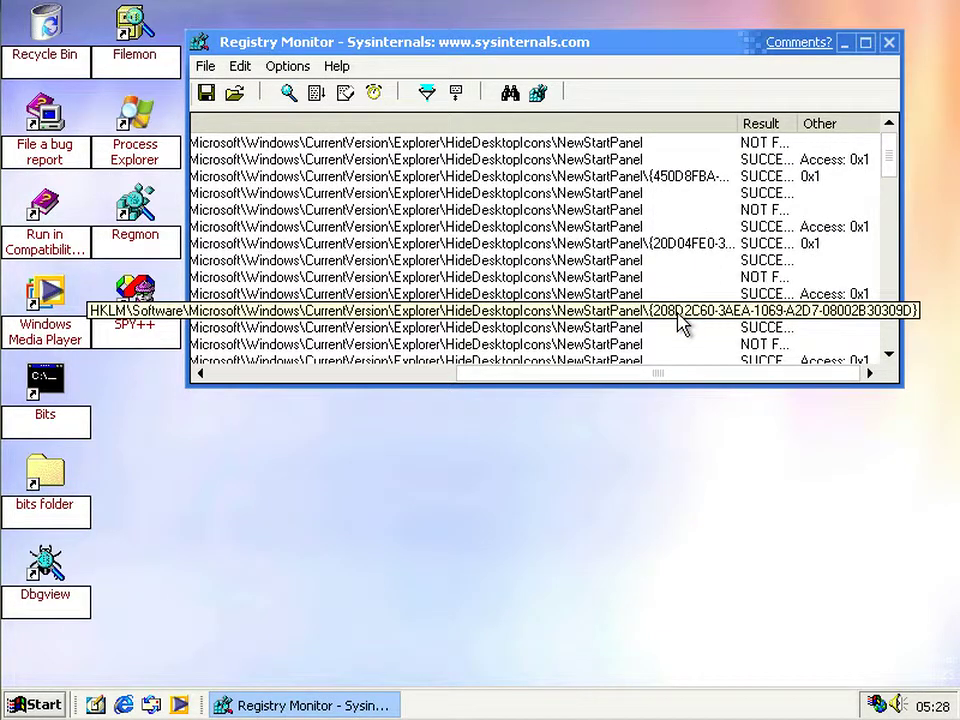
click(678, 312)
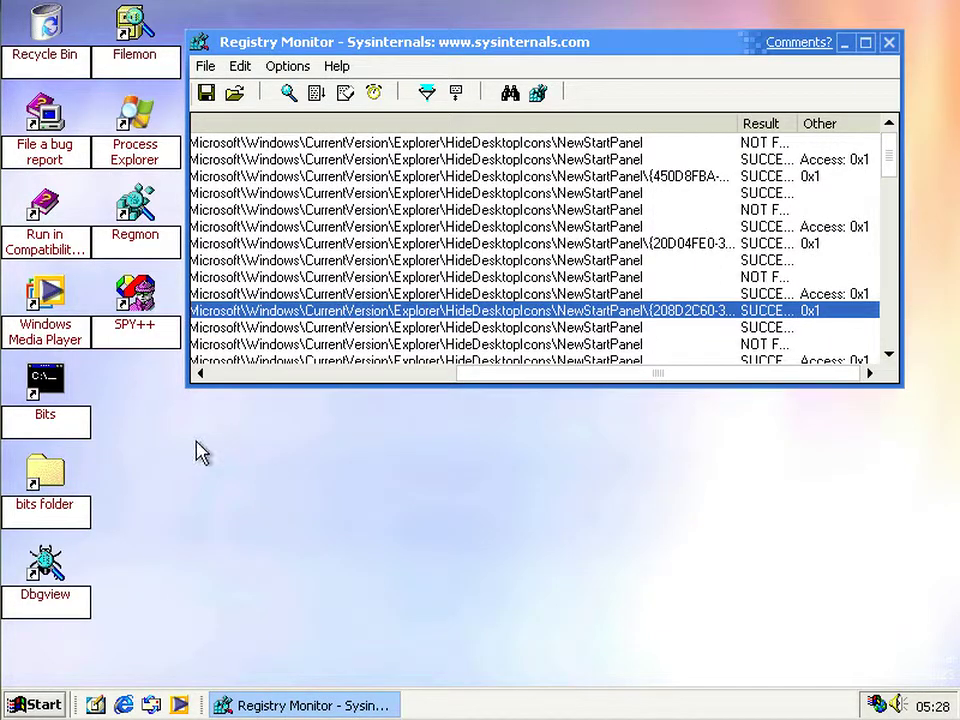
click(670, 180)
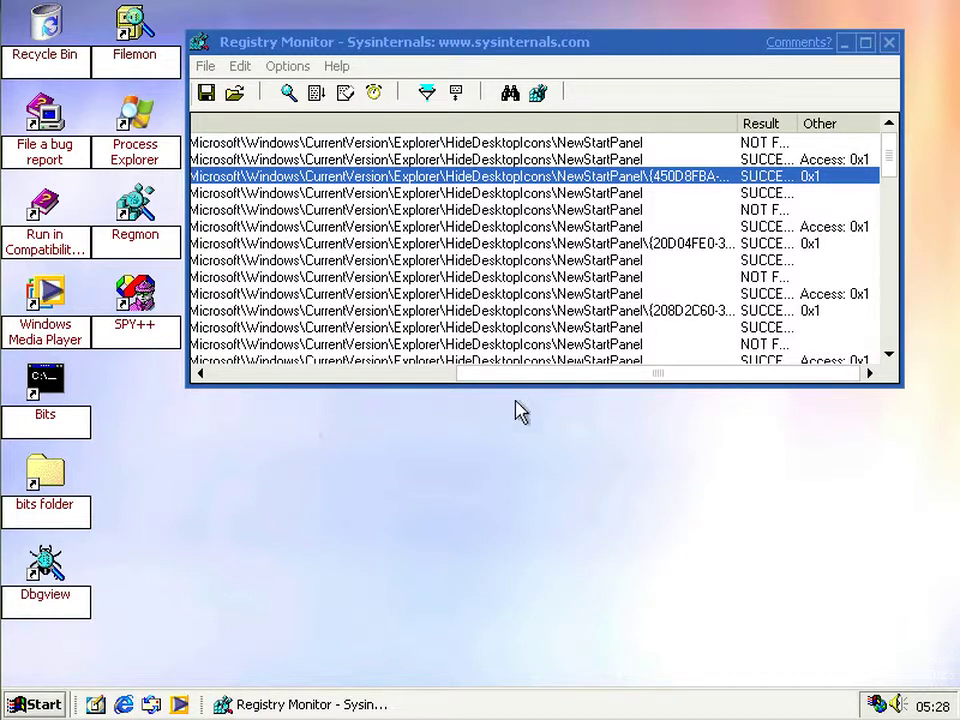
drag(629, 370, 347, 385)
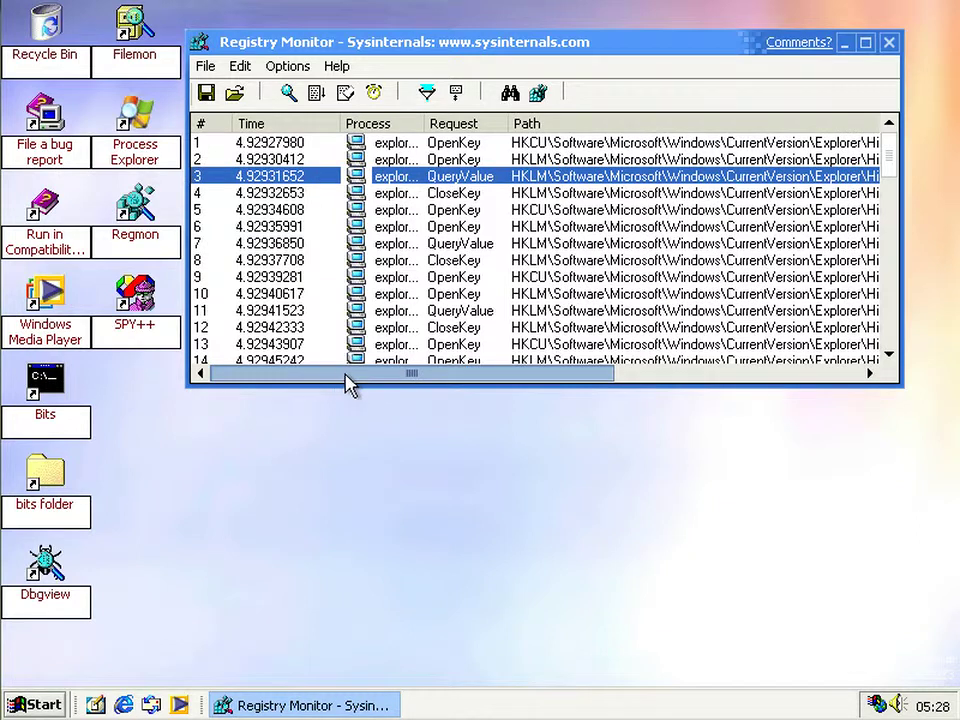
click(540, 186)
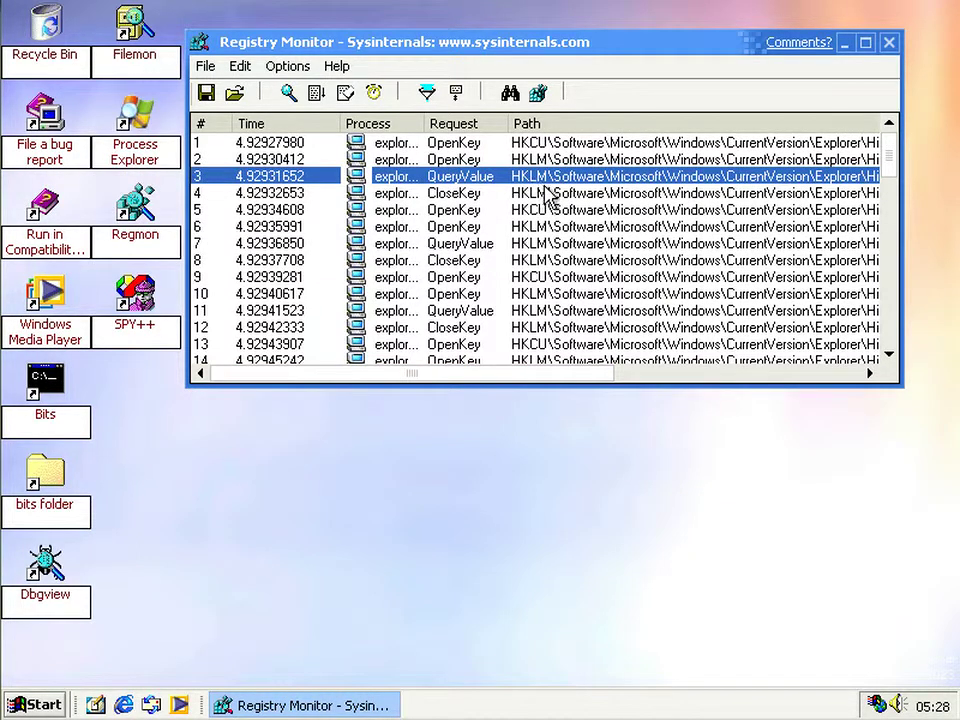
click(549, 146)
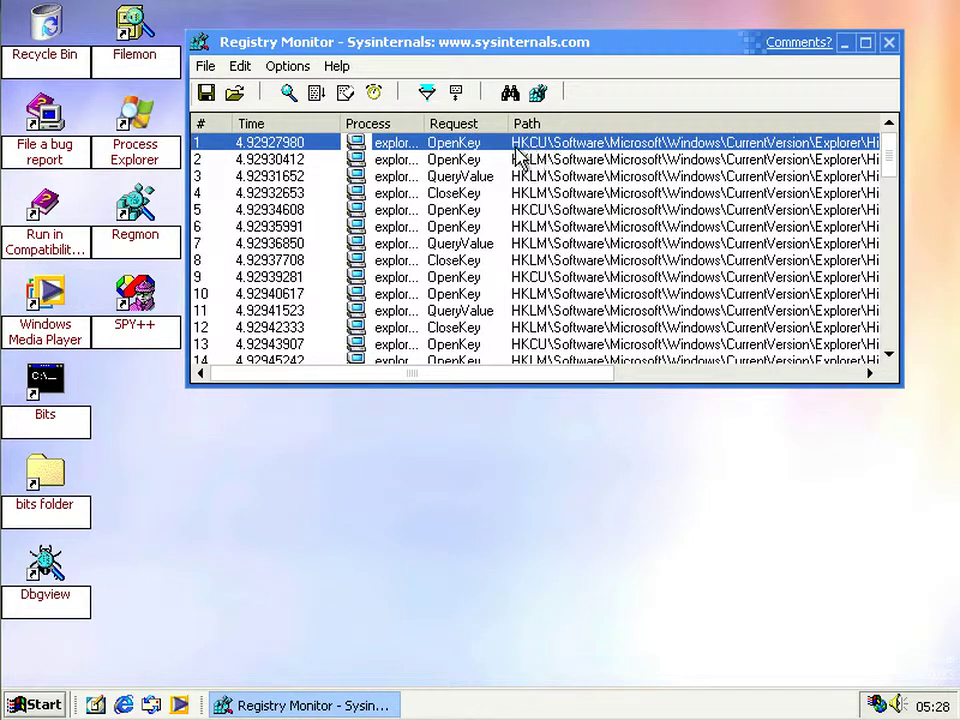
drag(410, 375, 718, 390)
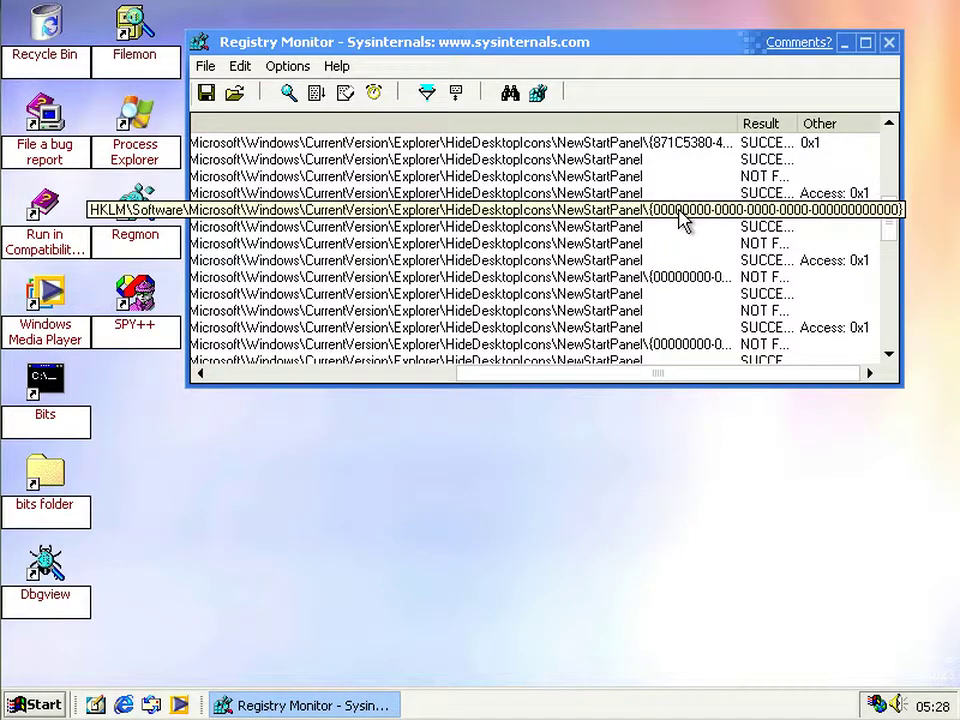
click(643, 213)
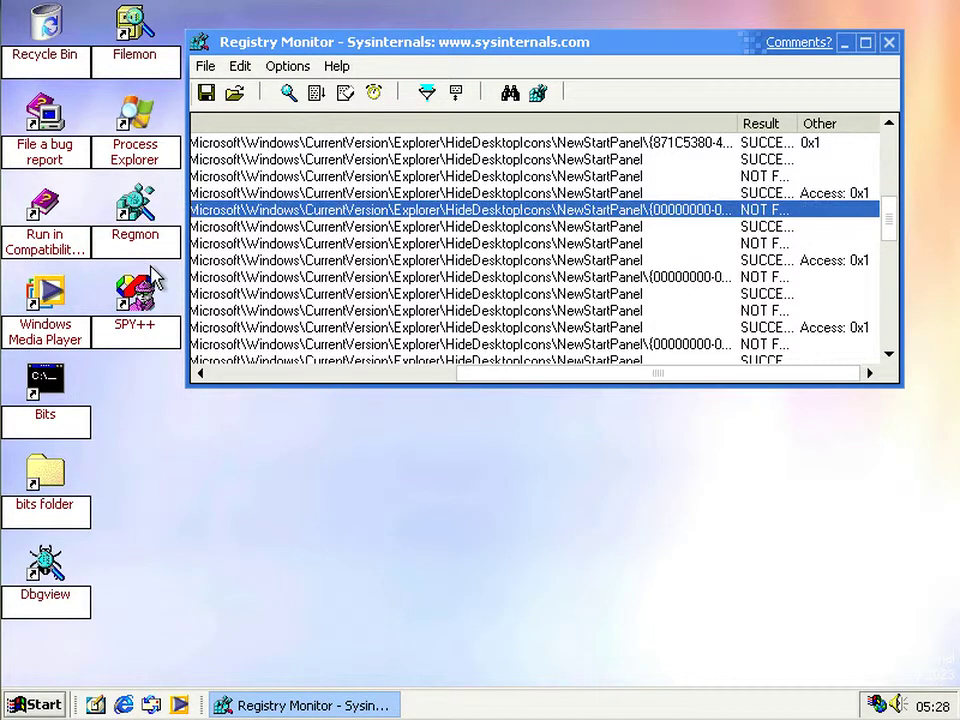
- Open and dismiss the desktop menu, then bring the Registry Monitor log to the front
right_click(380, 487)
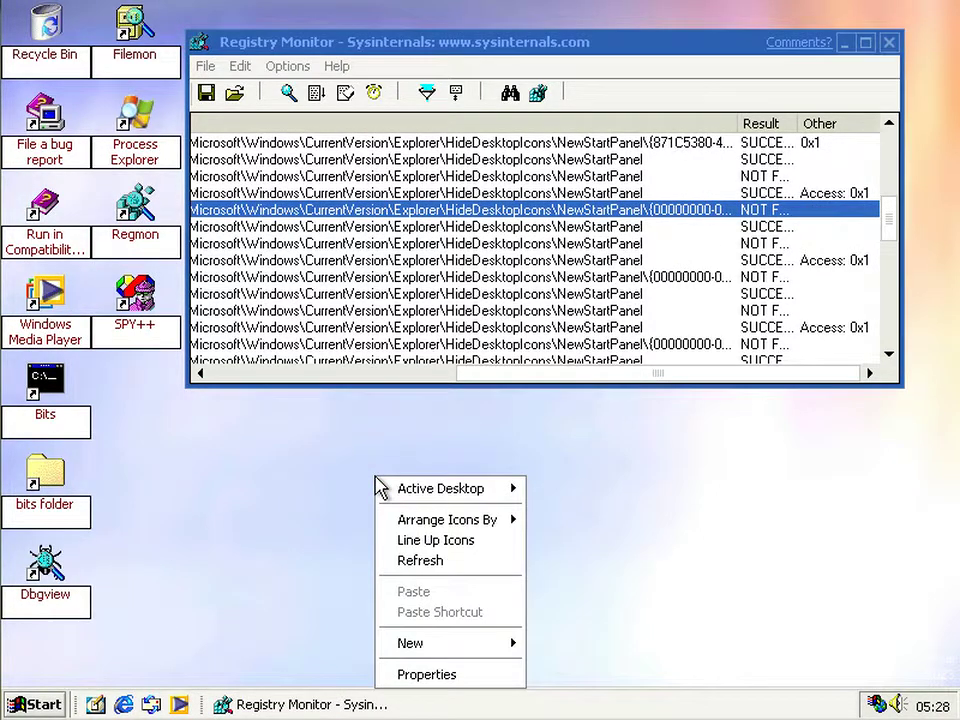
click(518, 433)
click(542, 311)
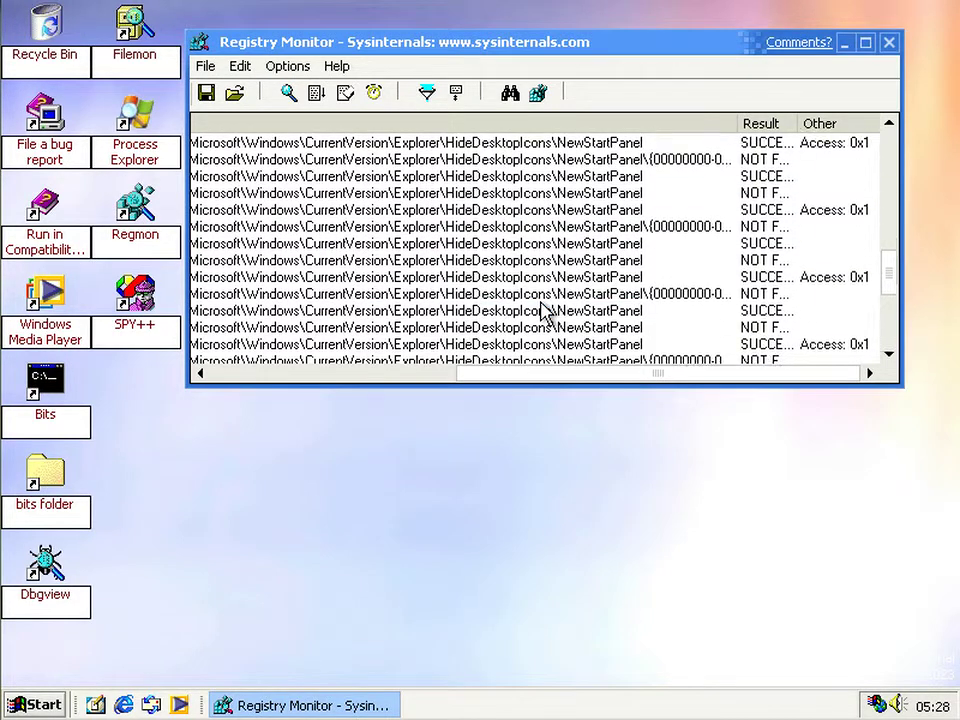
right_click(302, 491)
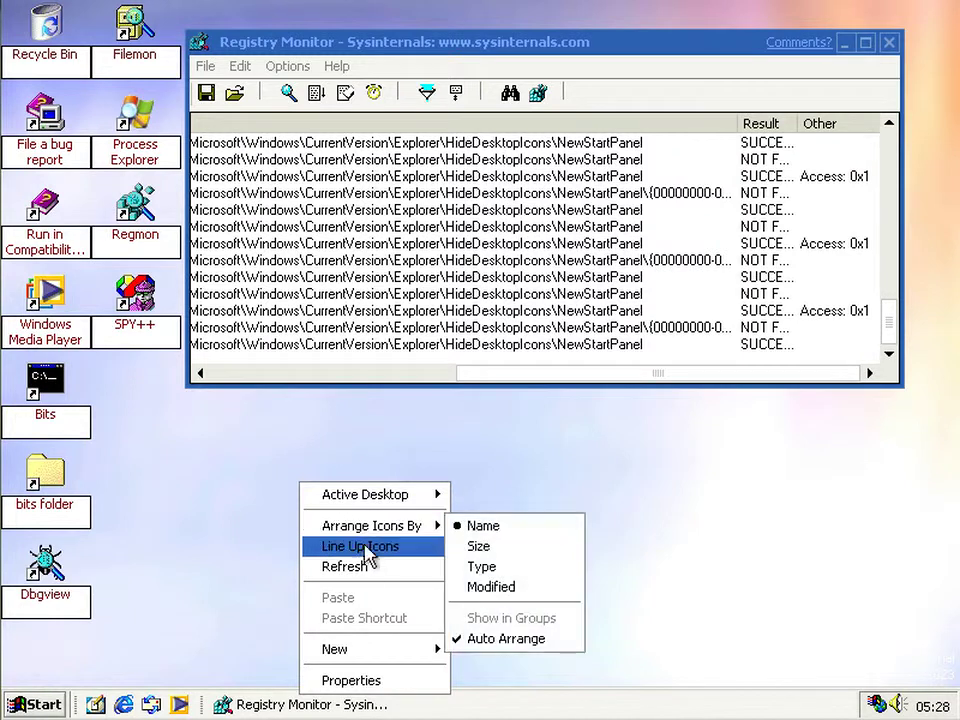
mouse_move(405, 505)
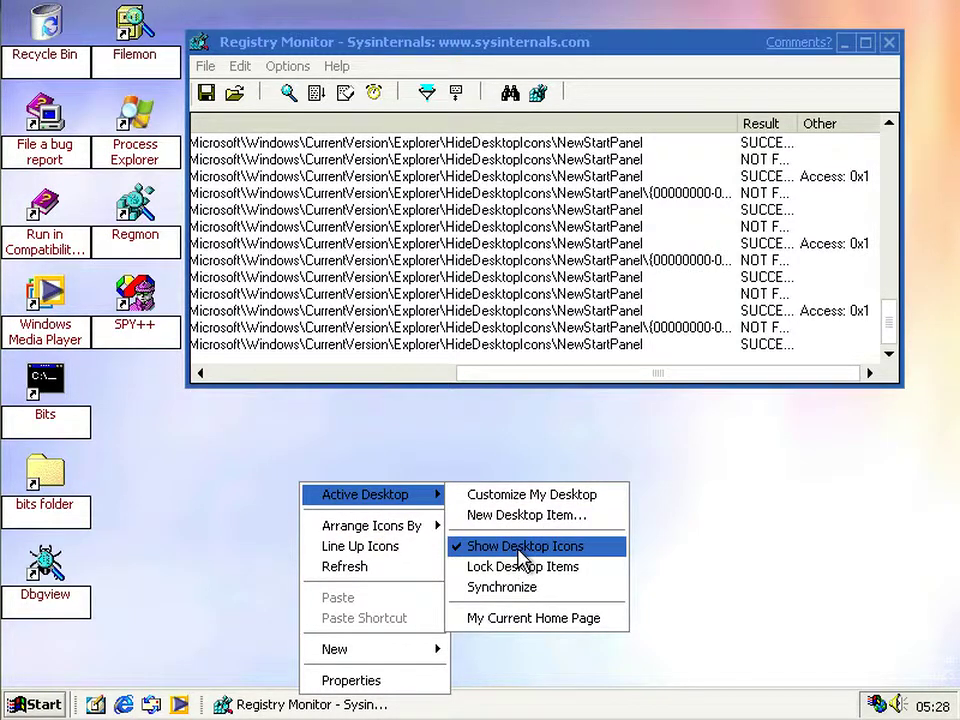
click(568, 226)
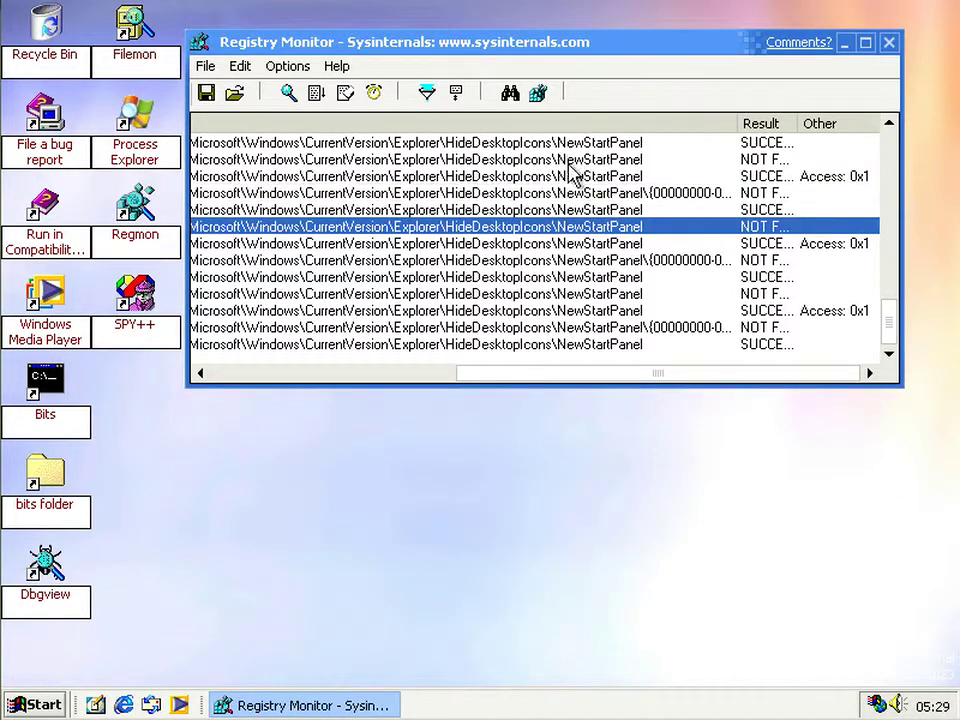
- Refresh the desktop, scroll the Regmon log to the Path column, and open the Start menu
right_click(373, 469)
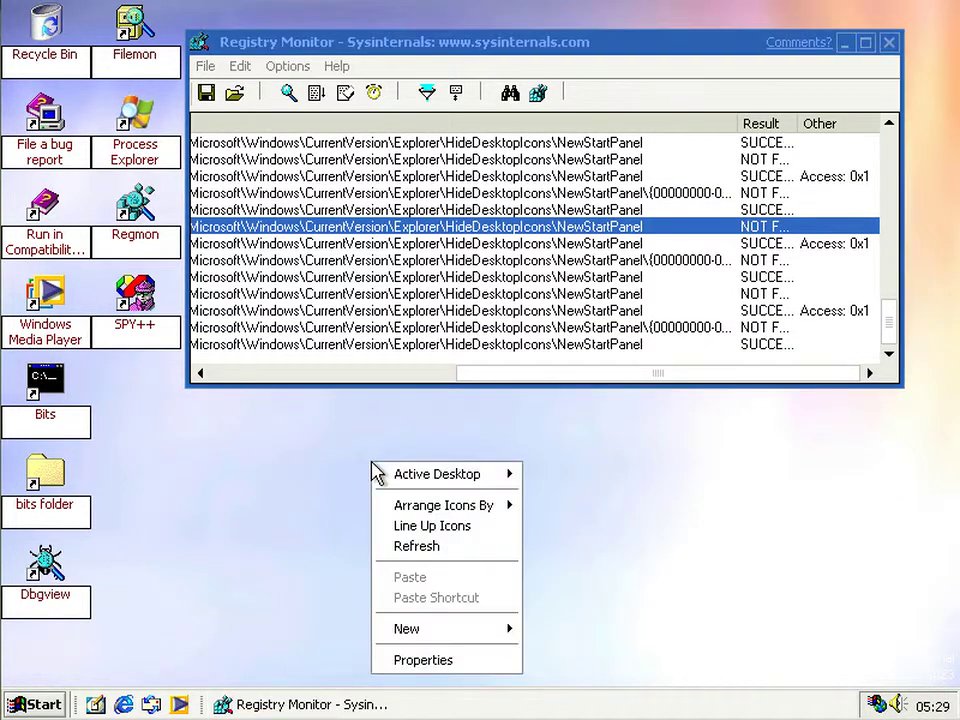
click(420, 546)
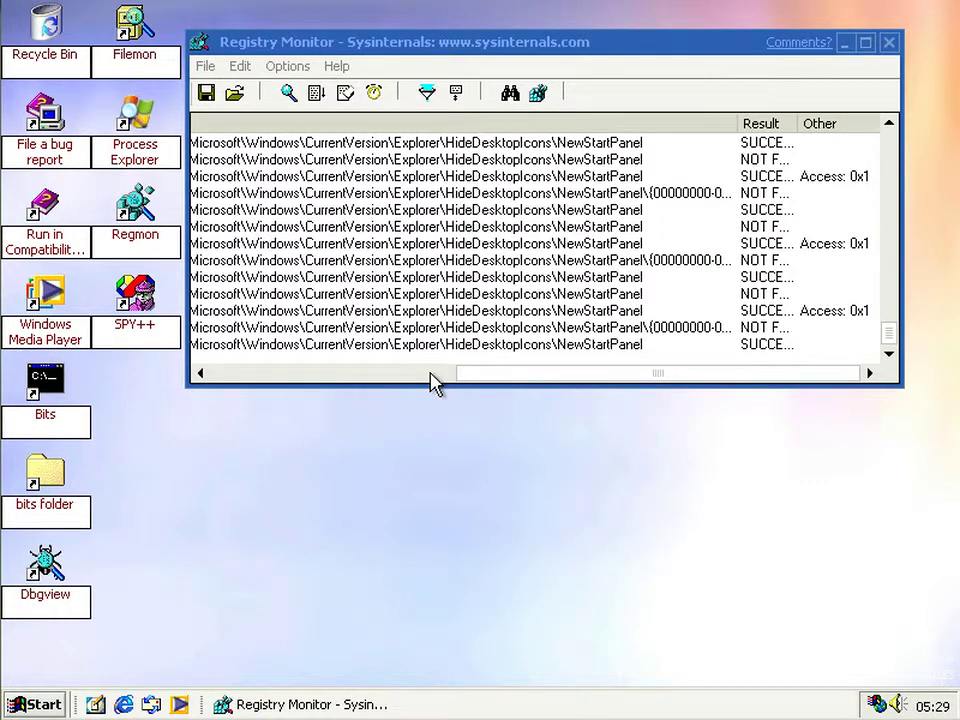
drag(474, 378, 338, 372)
right_click(790, 270)
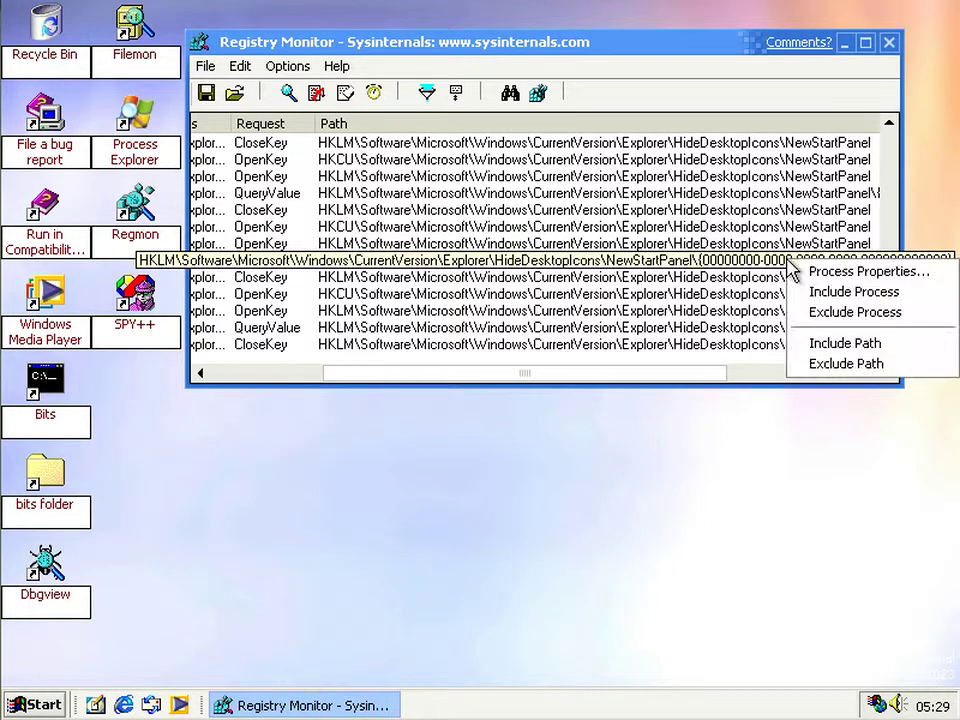
click(35, 704)
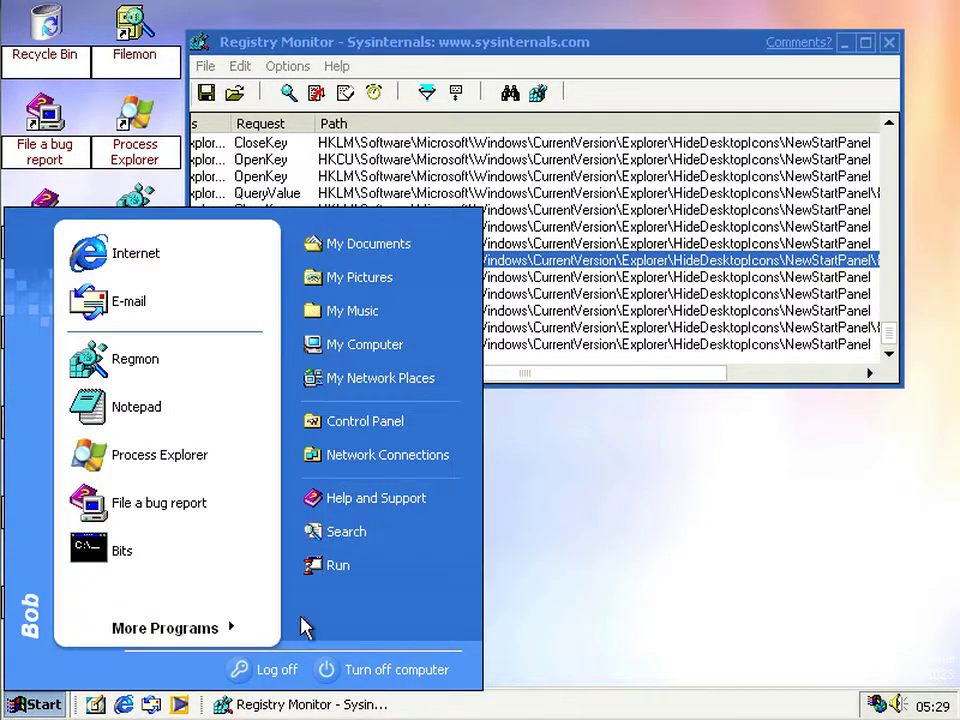
- Launch Registry Editor with the regedit command from Run
click(296, 567)
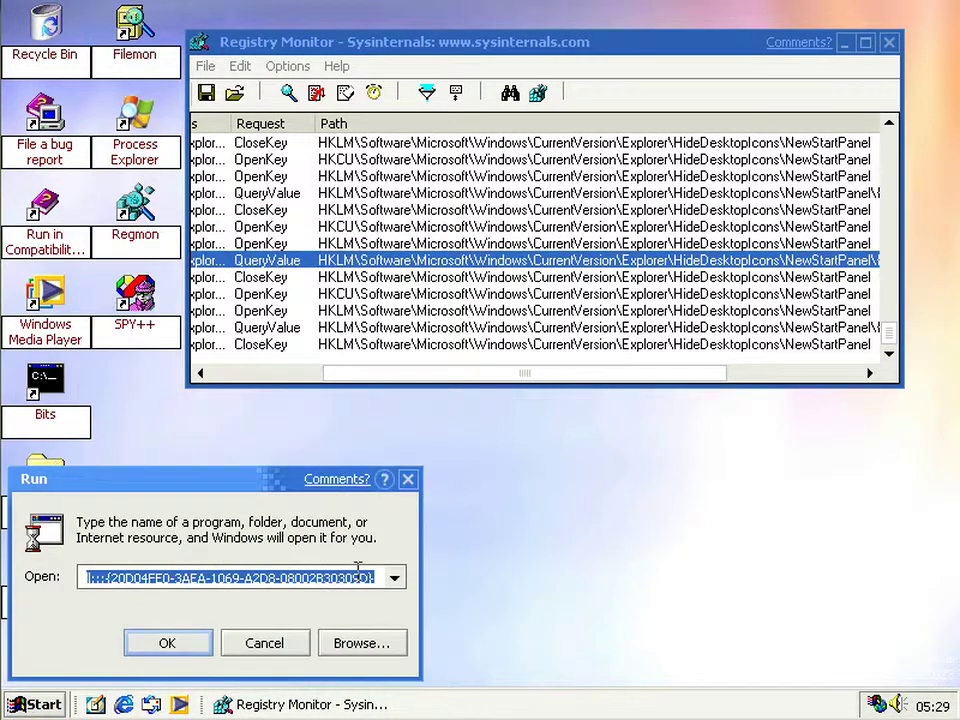
text(regedit)
key(Return)
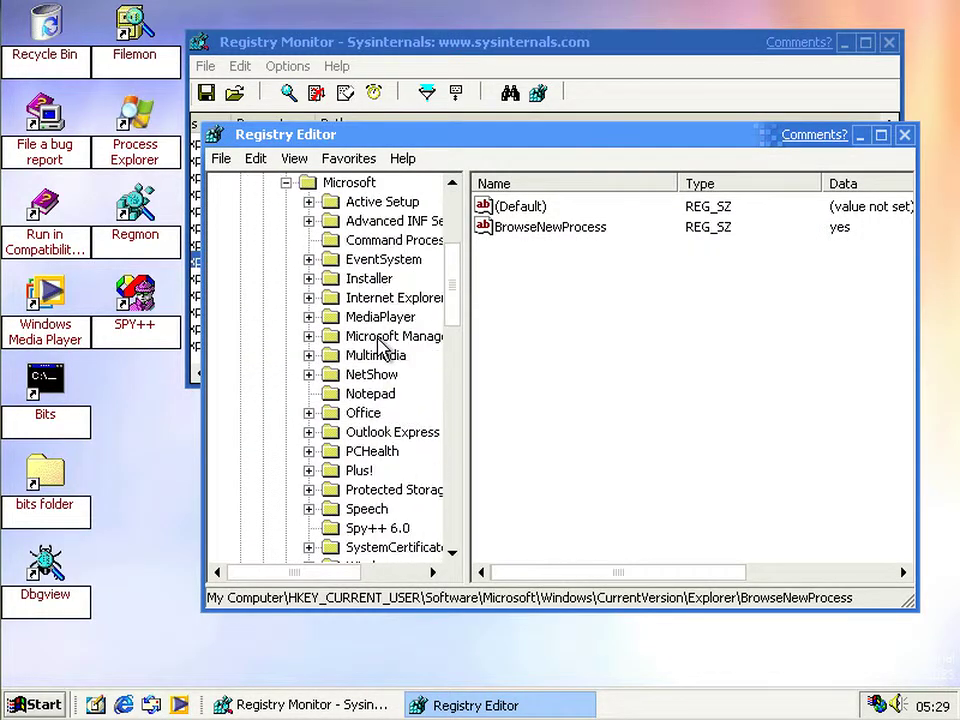
drag(270, 573, 326, 570)
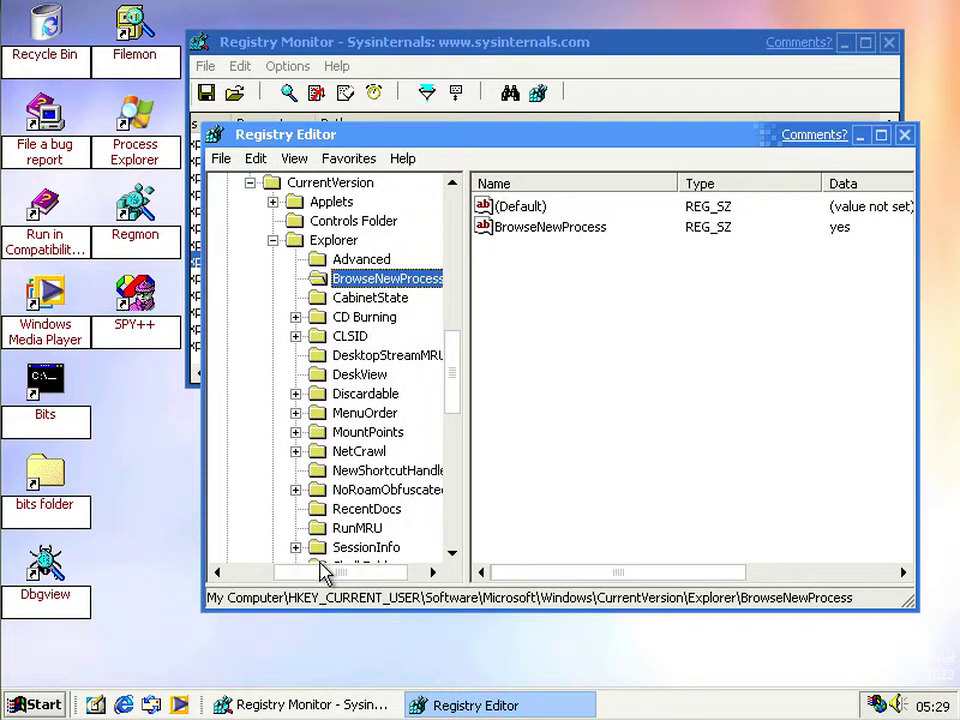
- Create a new key named HideDesktopIcons under the Explorer key
right_click(327, 244)
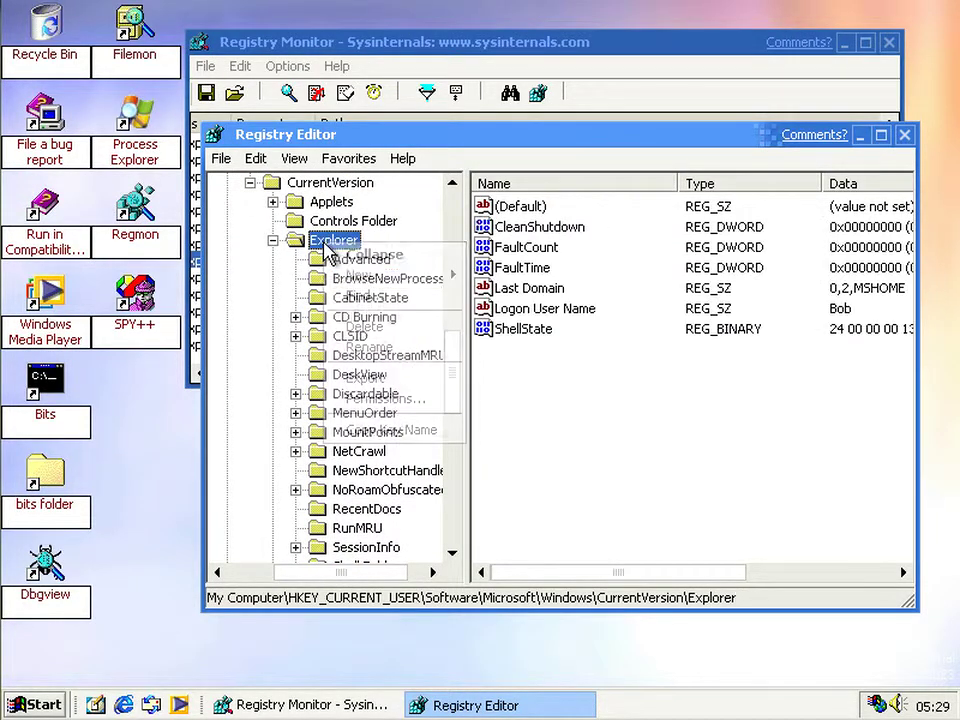
mouse_move(371, 279)
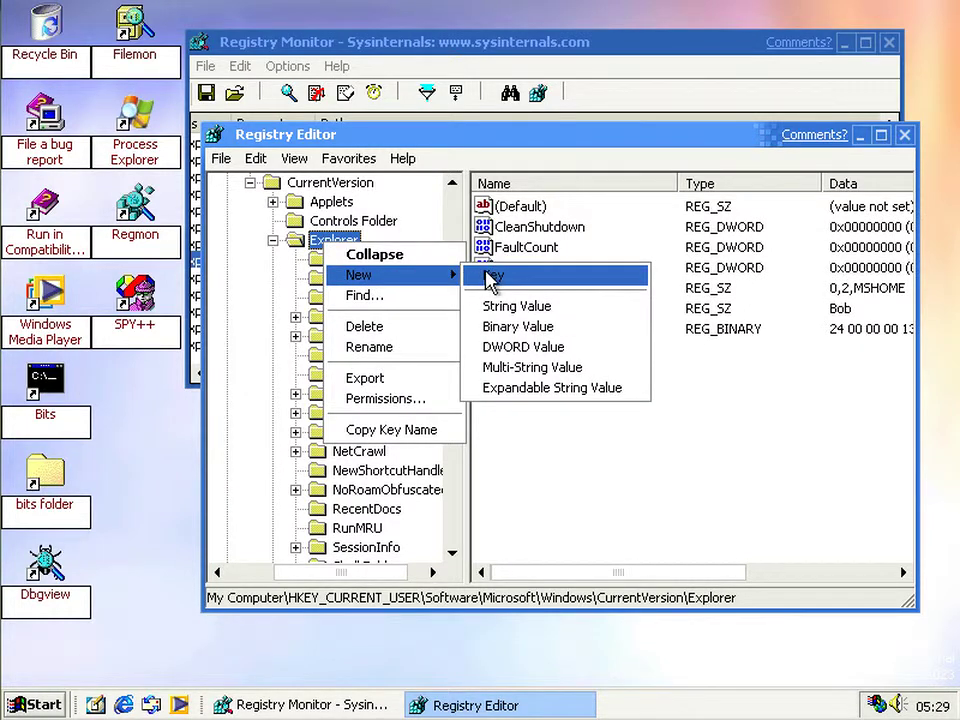
click(491, 275)
key(shift+Home)
key(Home)
text(Hide)
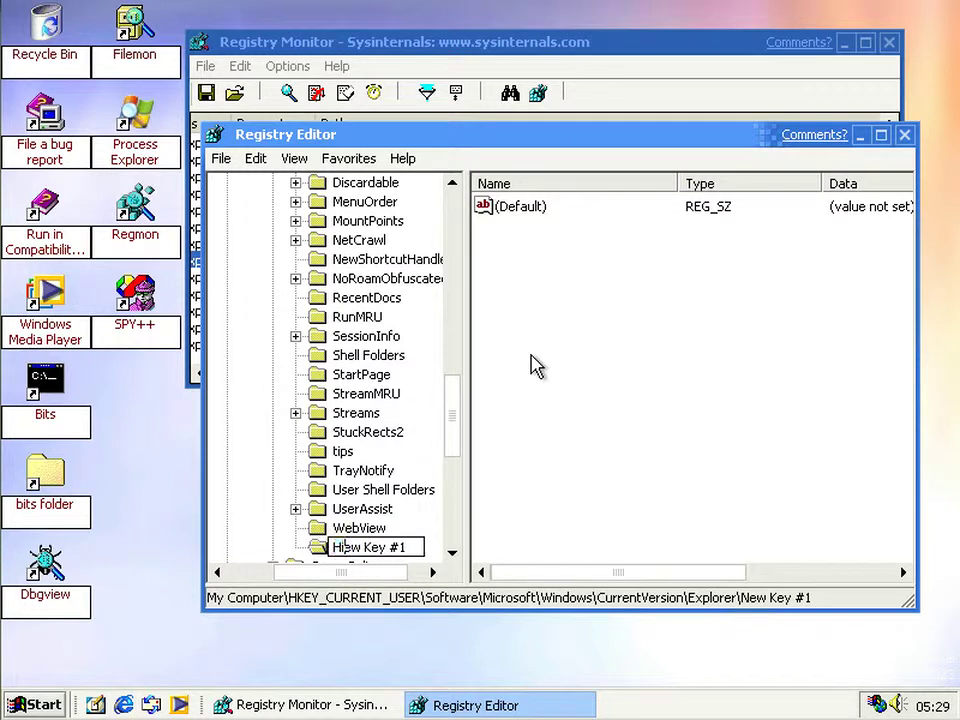
text(DesktopIc)
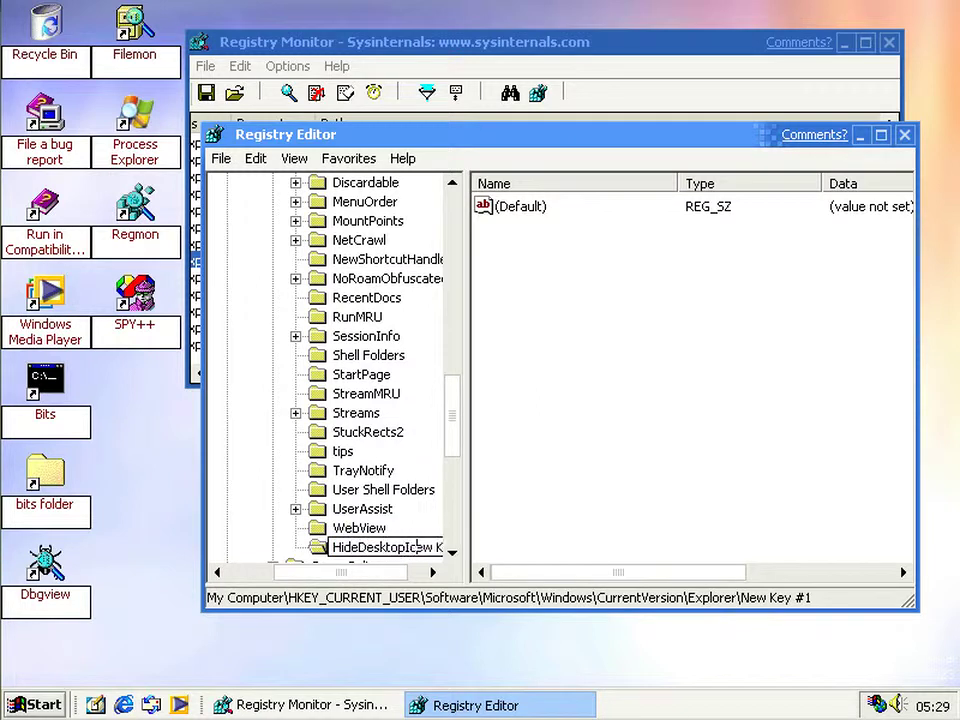
text(ons)
key(shift+End)
key(Delete)
key(Return)
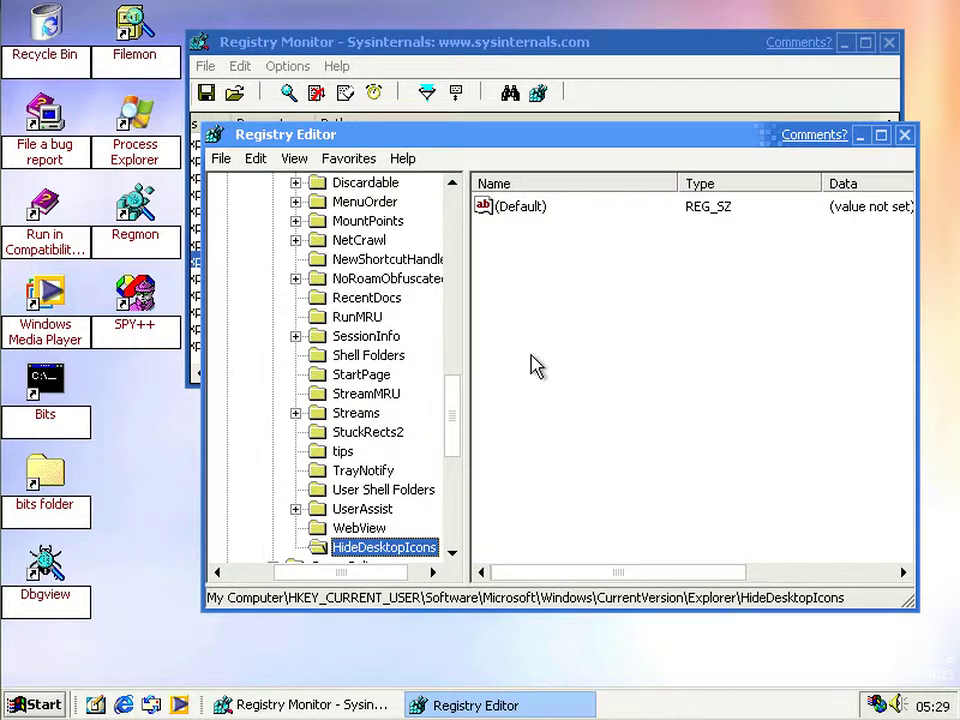
right_click(533, 386)
mouse_move(565, 398)
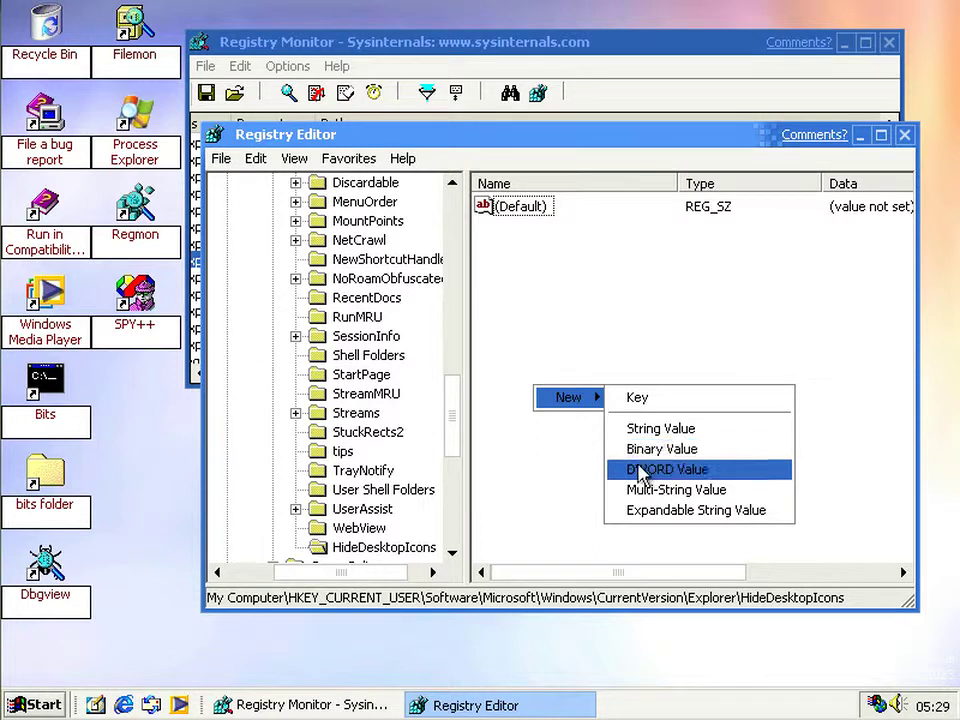
click(641, 463)
text({)
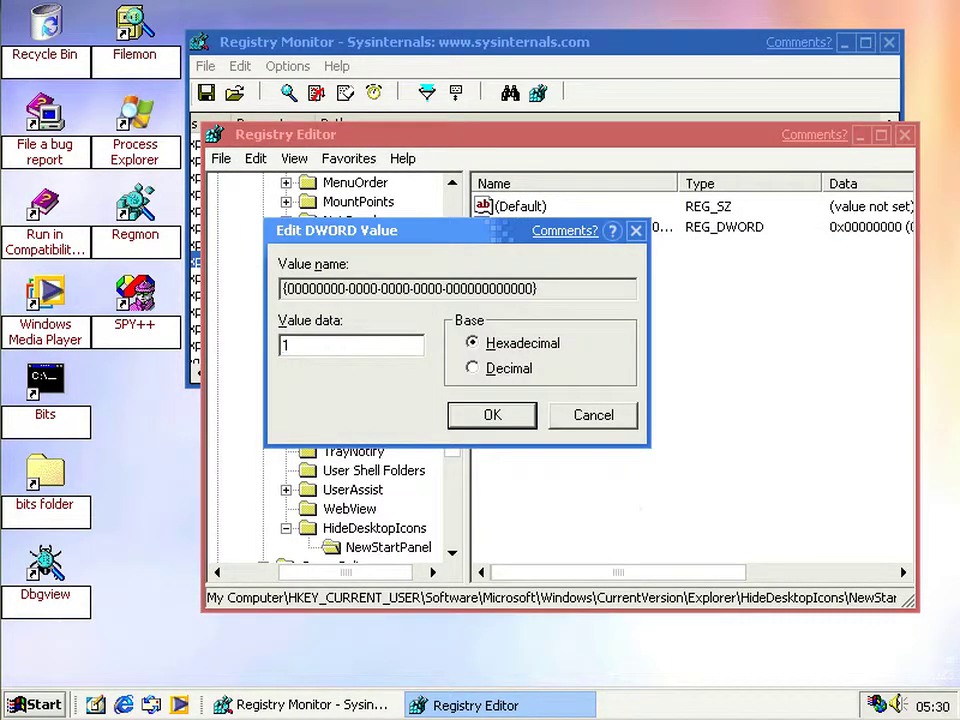
key(Return)
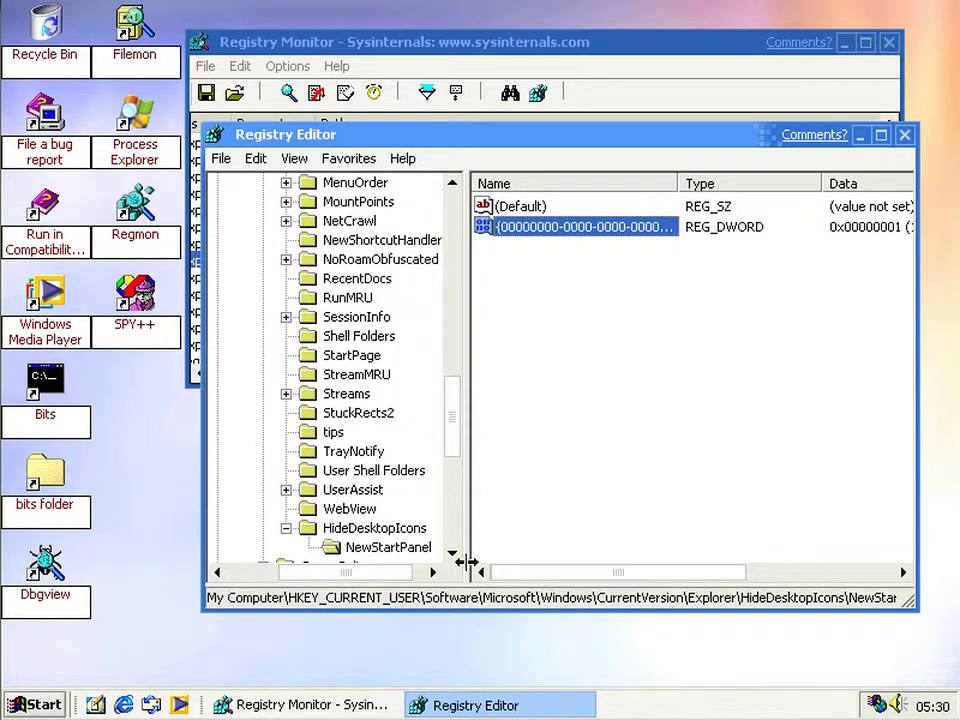
right_click(175, 618)
- Refresh the desktop to apply the change, then go back up to the Explorer key
click(252, 484)
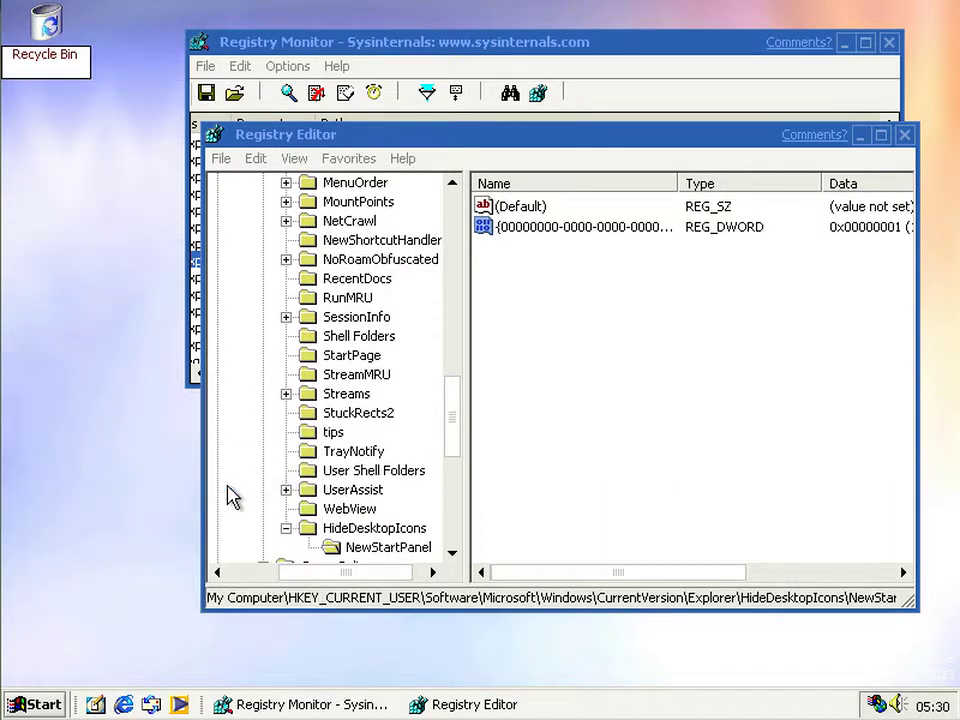
drag(66, 684, 72, 243)
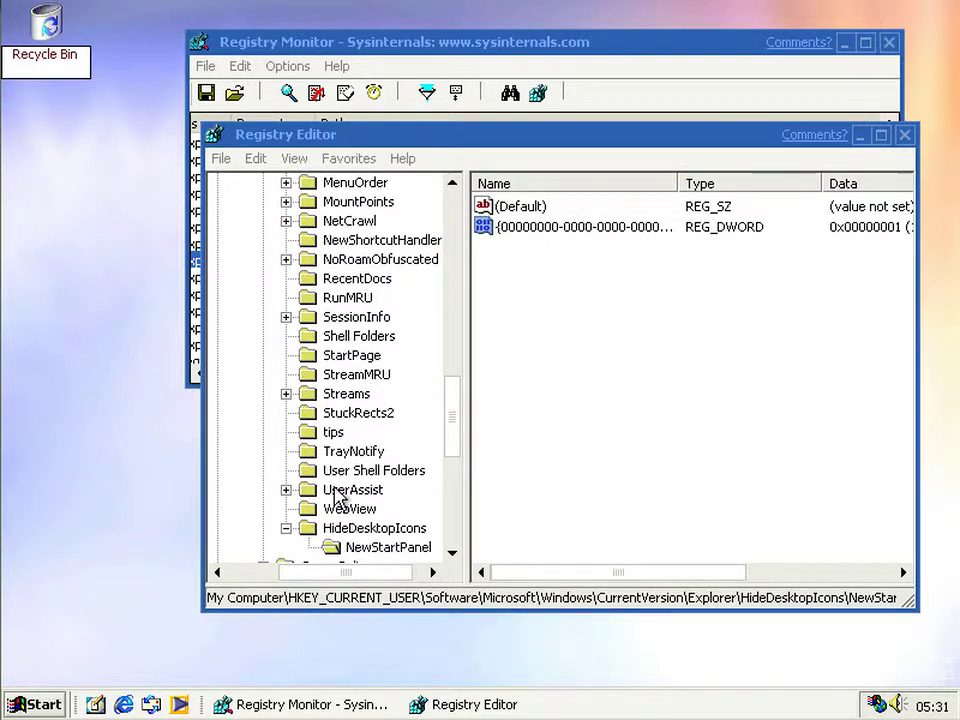
click(375, 530)
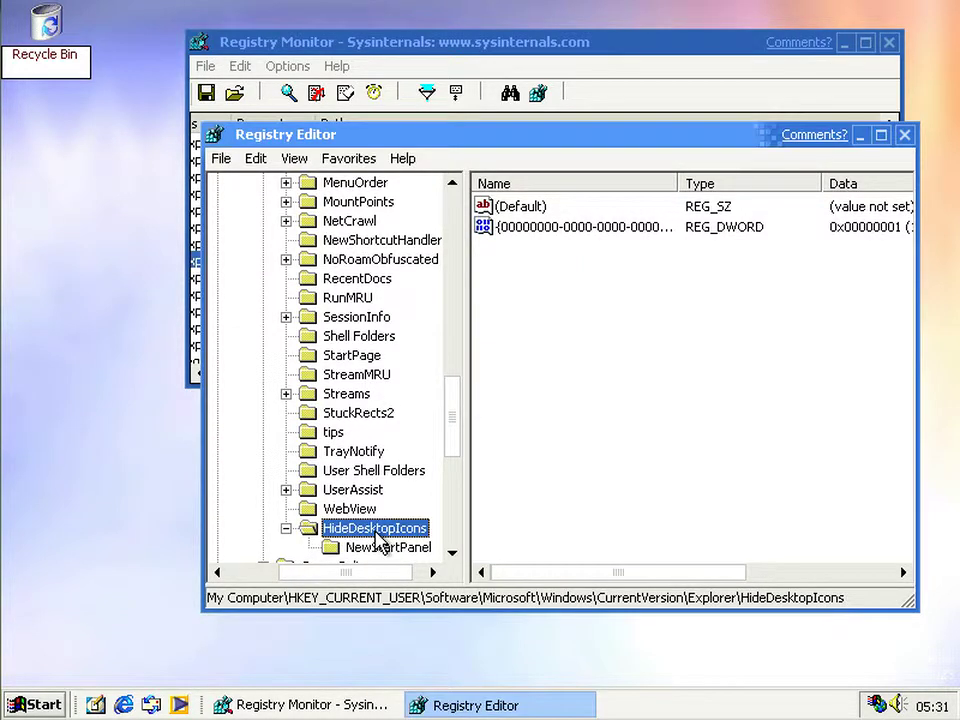
key(BackSpace)
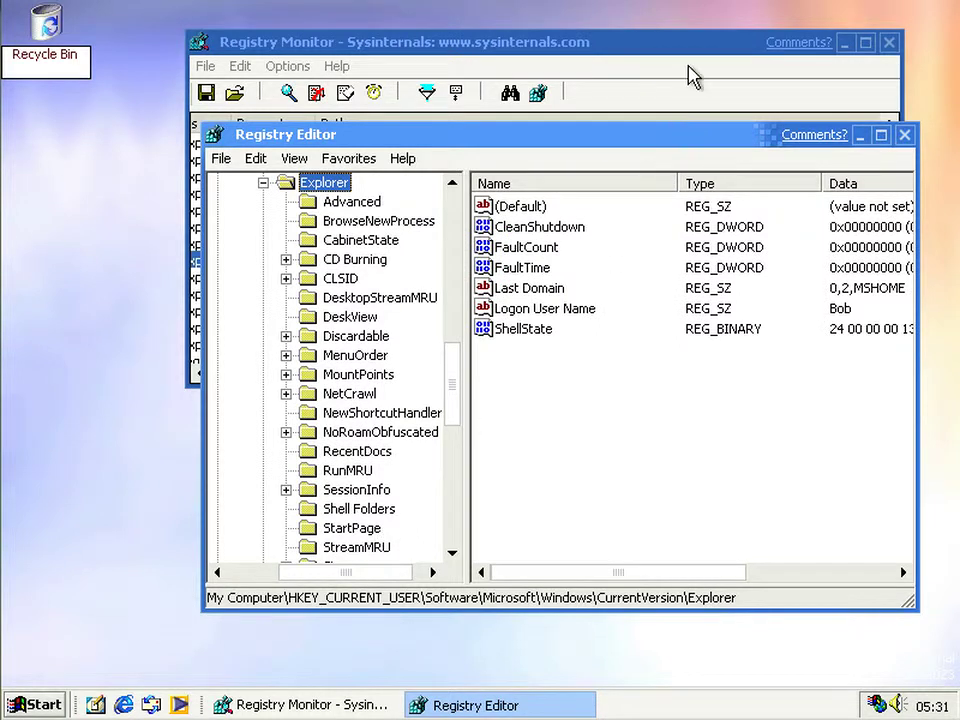
- Bring the Registry Monitor log forward and refresh the desktop once more
click(692, 79)
right_click(153, 429)
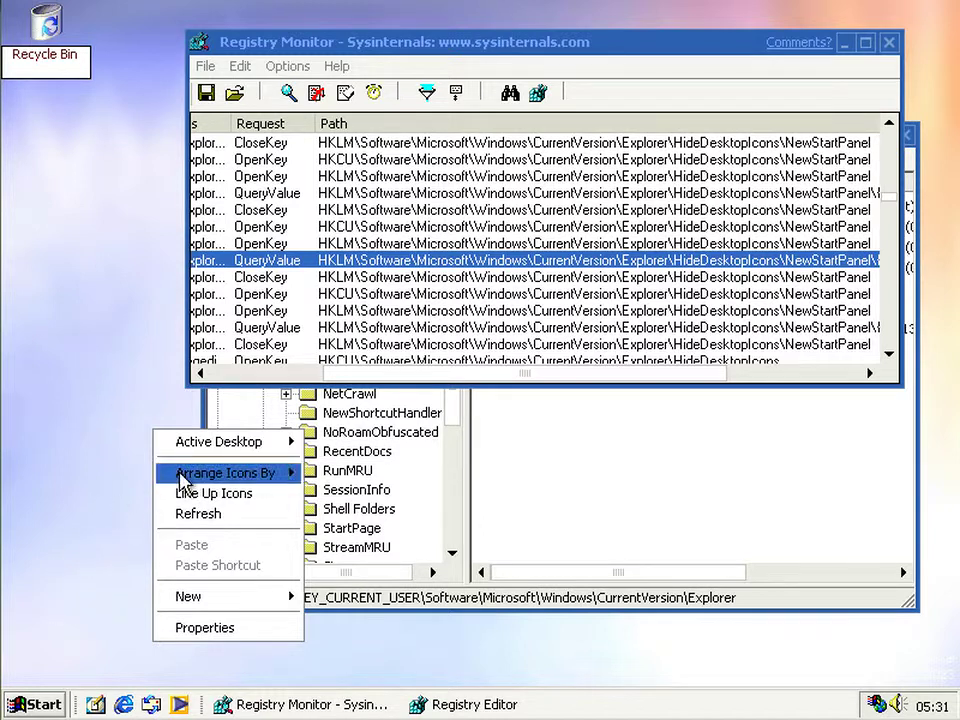
mouse_move(200, 474)
mouse_move(215, 445)
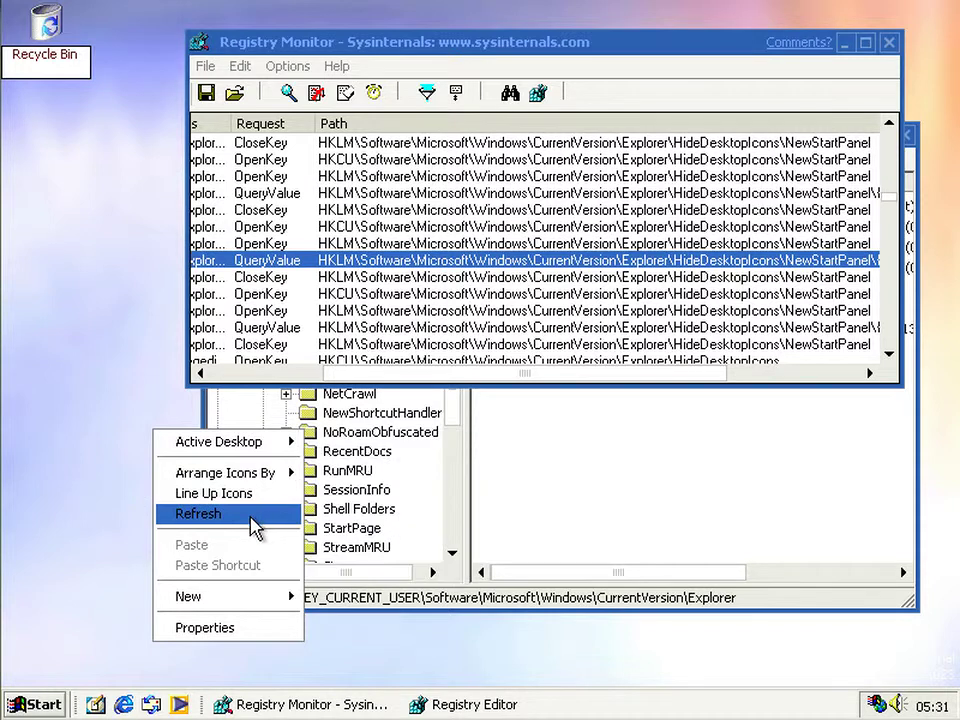
click(251, 520)
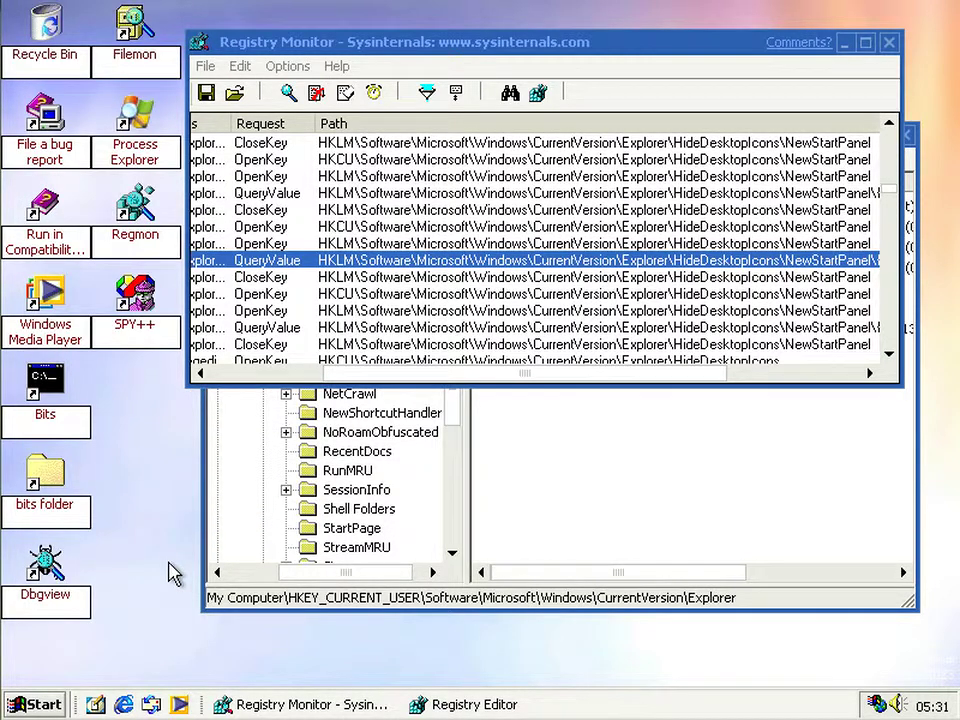
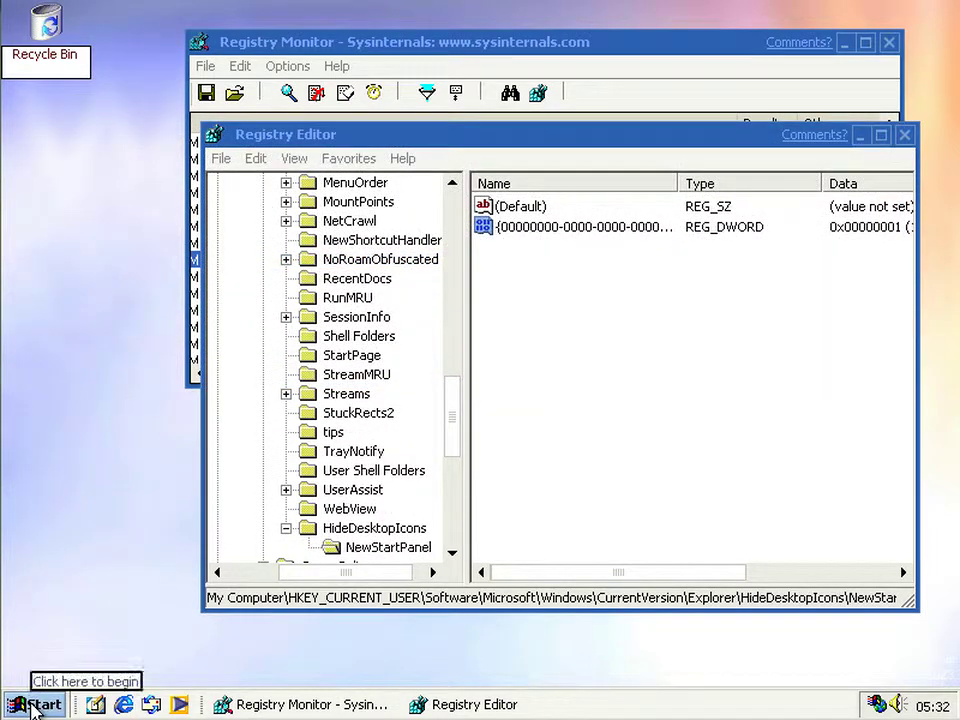
- Switch the taskbar to the classic Start menu style and refresh the desktop
click(33, 706)
right_click(33, 704)
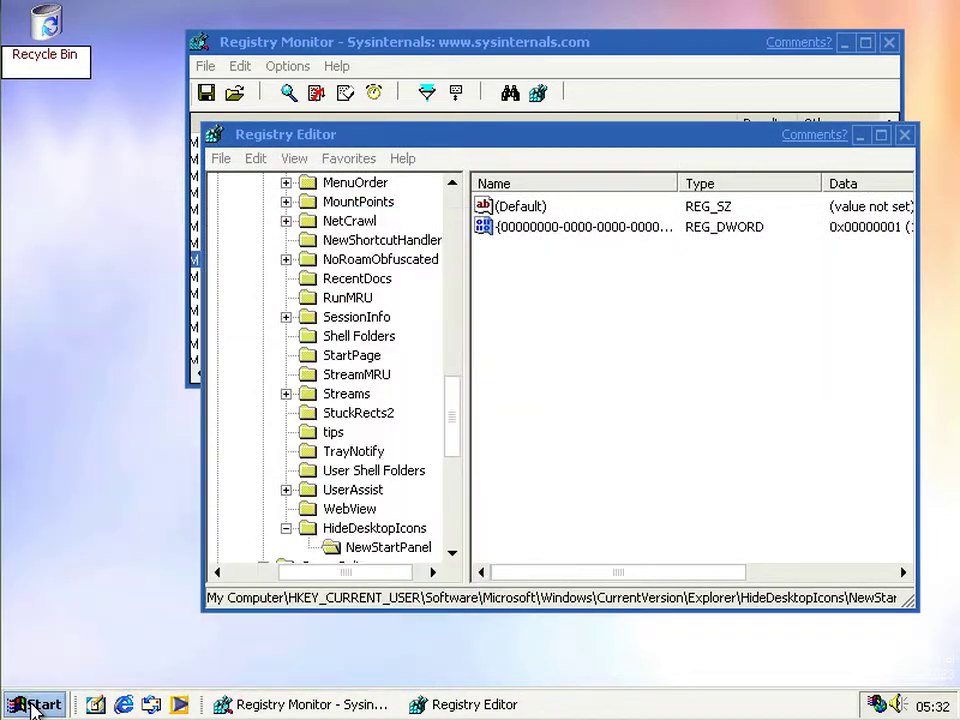
click(60, 637)
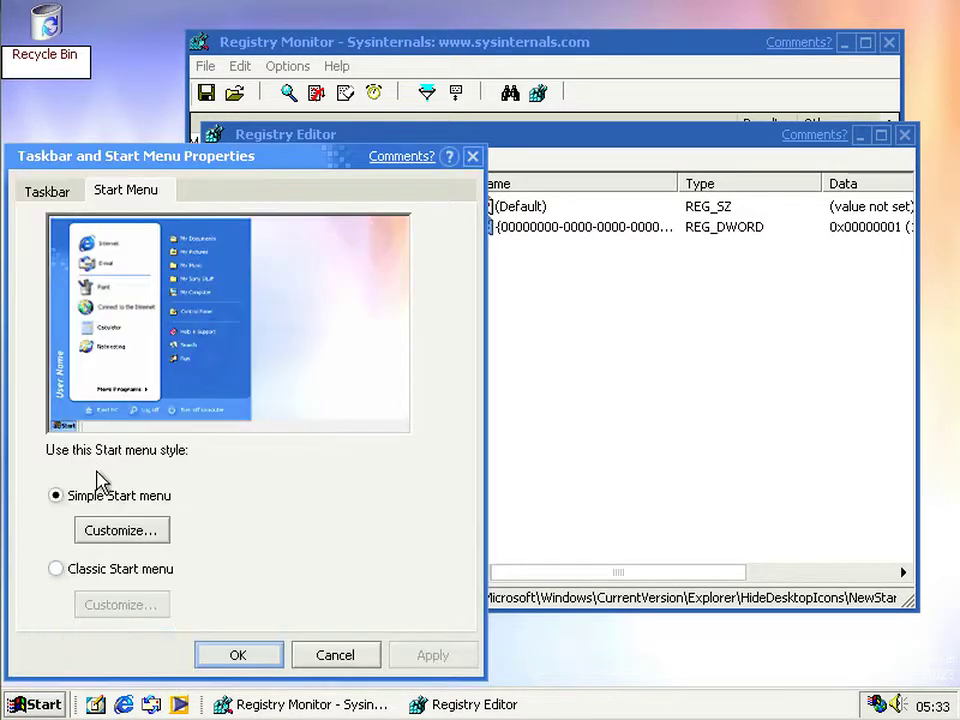
click(97, 570)
click(240, 656)
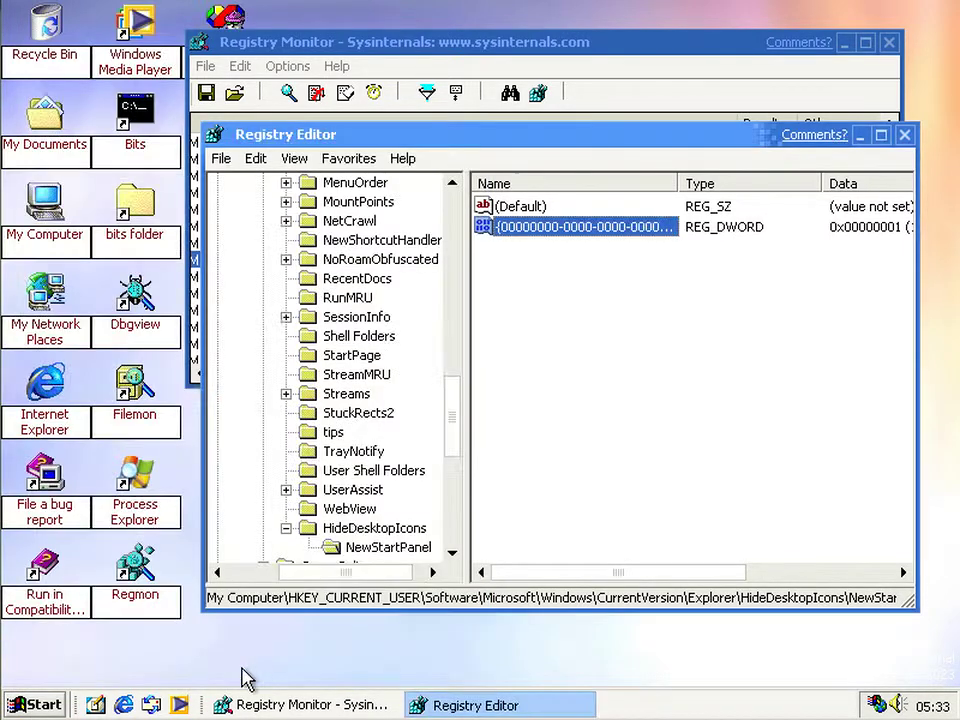
right_click(280, 663)
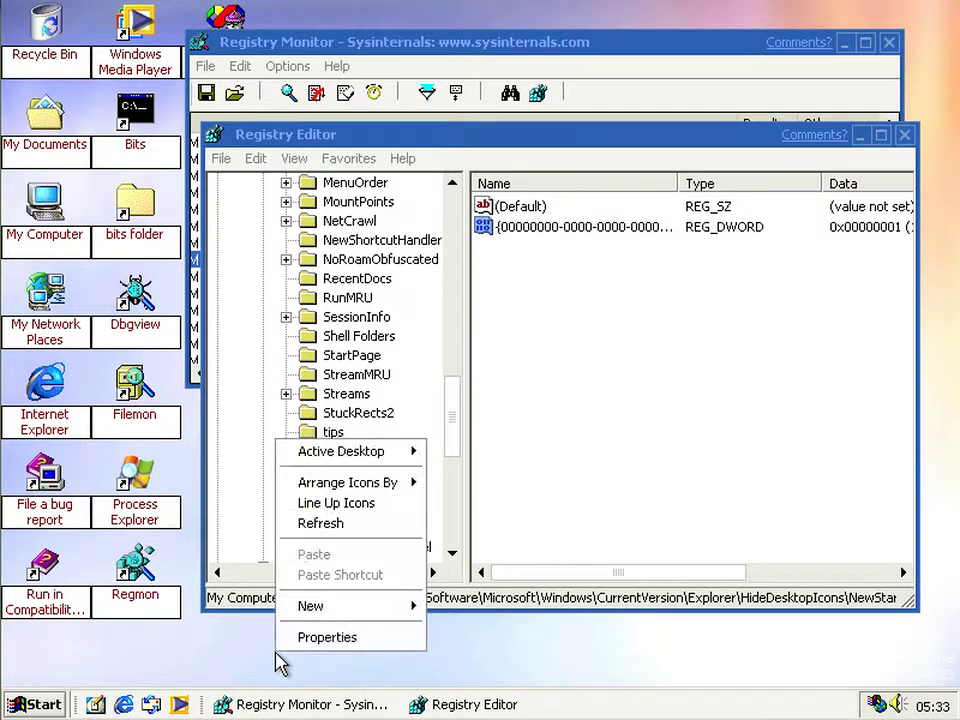
click(320, 525)
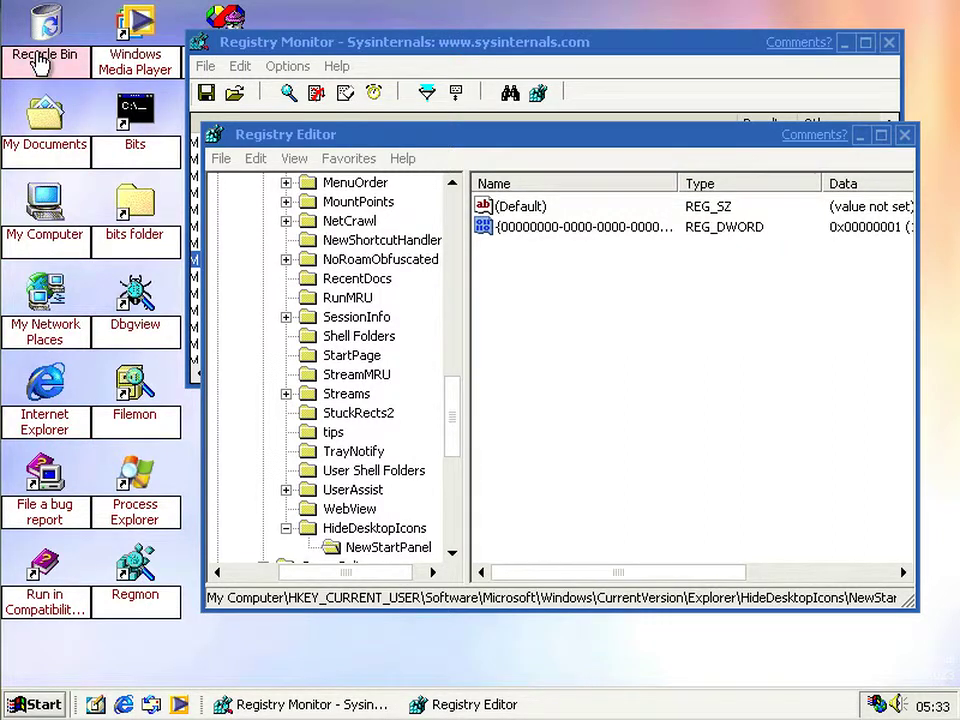
- Check the My Documents, My Network Places and Internet Explorer desktop icons, then deselect them
click(38, 143)
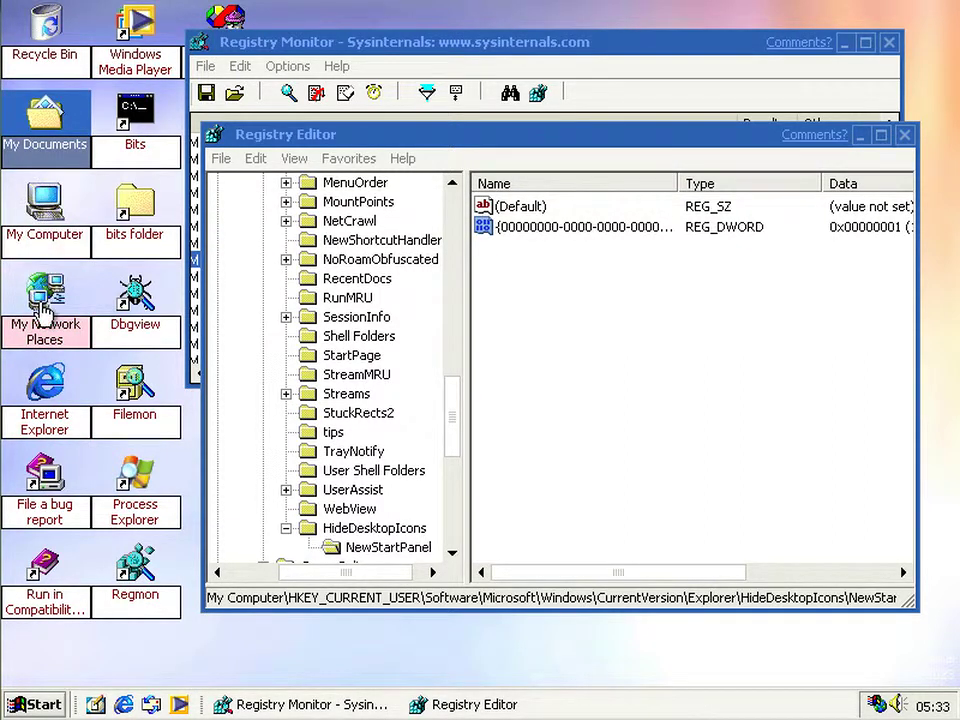
click(38, 325)
click(44, 380)
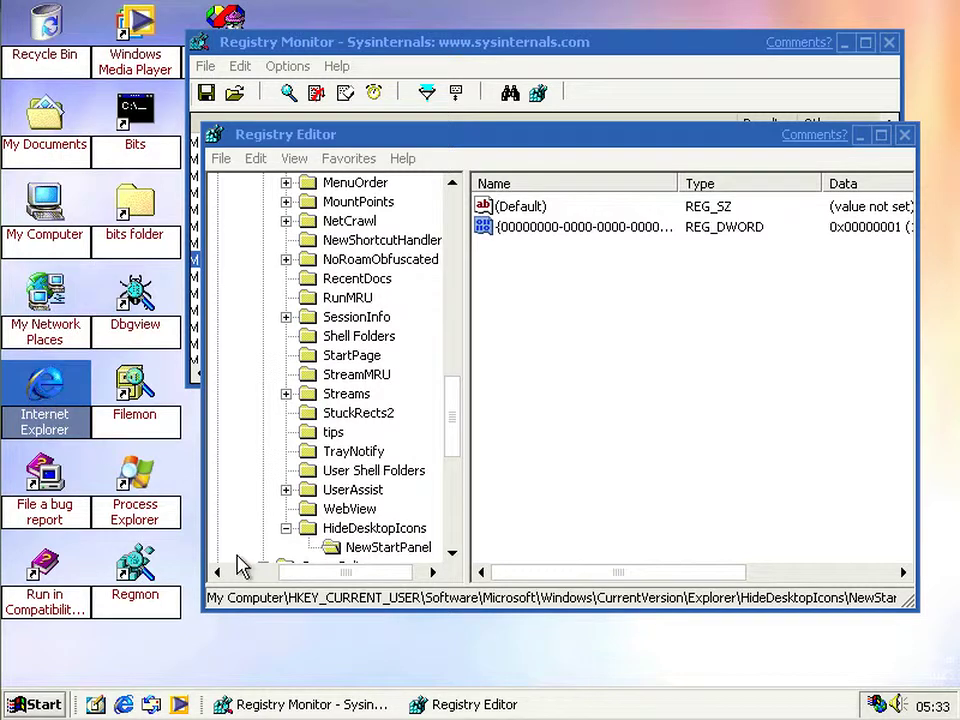
click(274, 660)
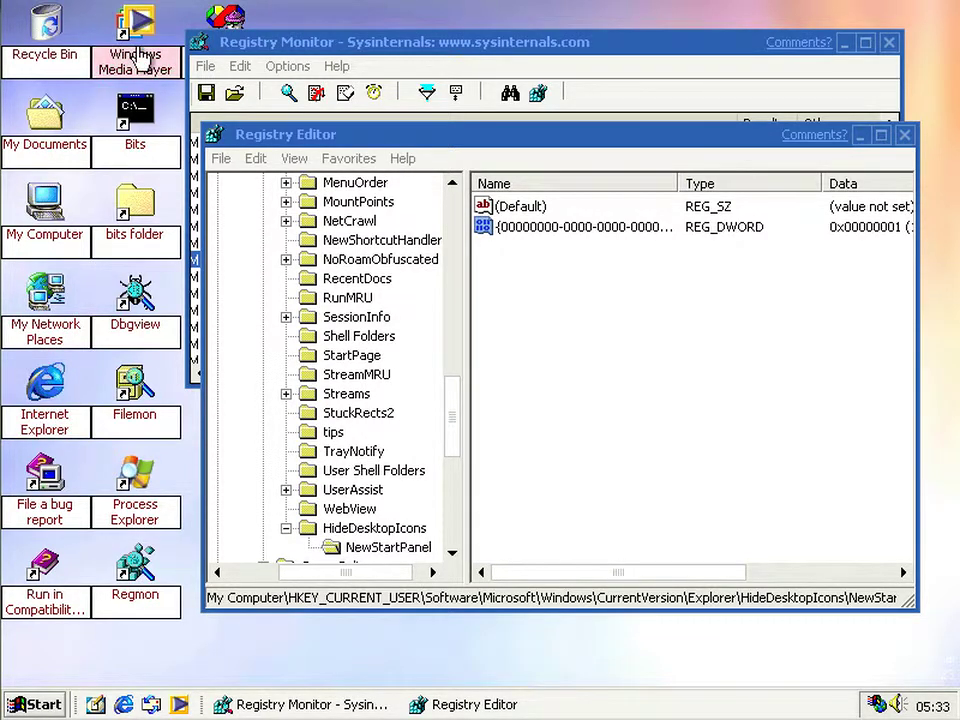
- Switch the taskbar back to the simple Start menu style
click(44, 706)
right_click(44, 706)
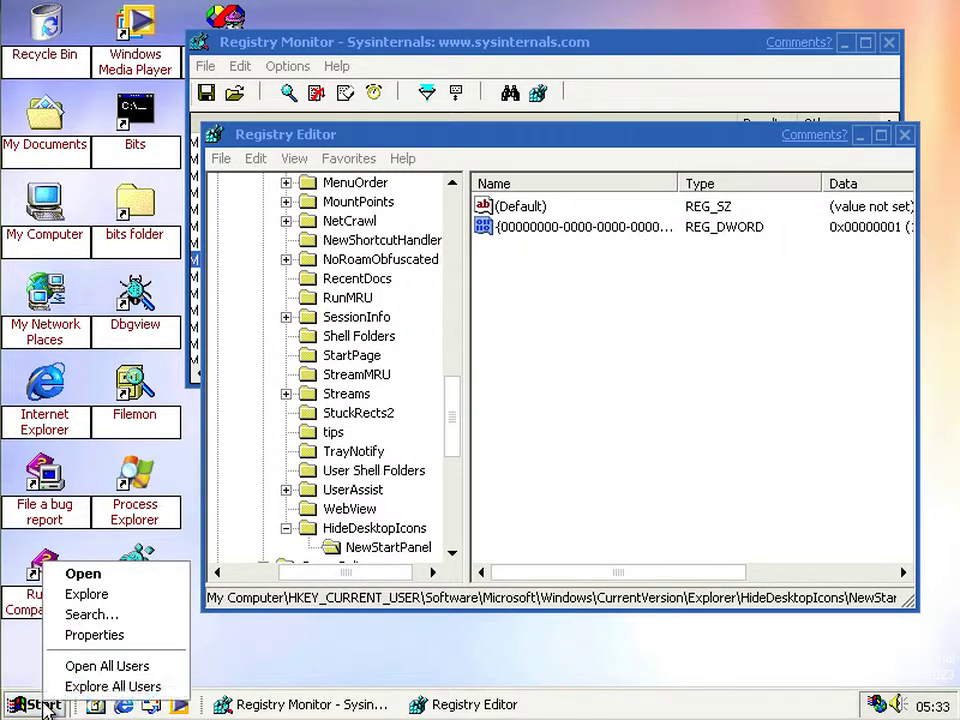
click(80, 642)
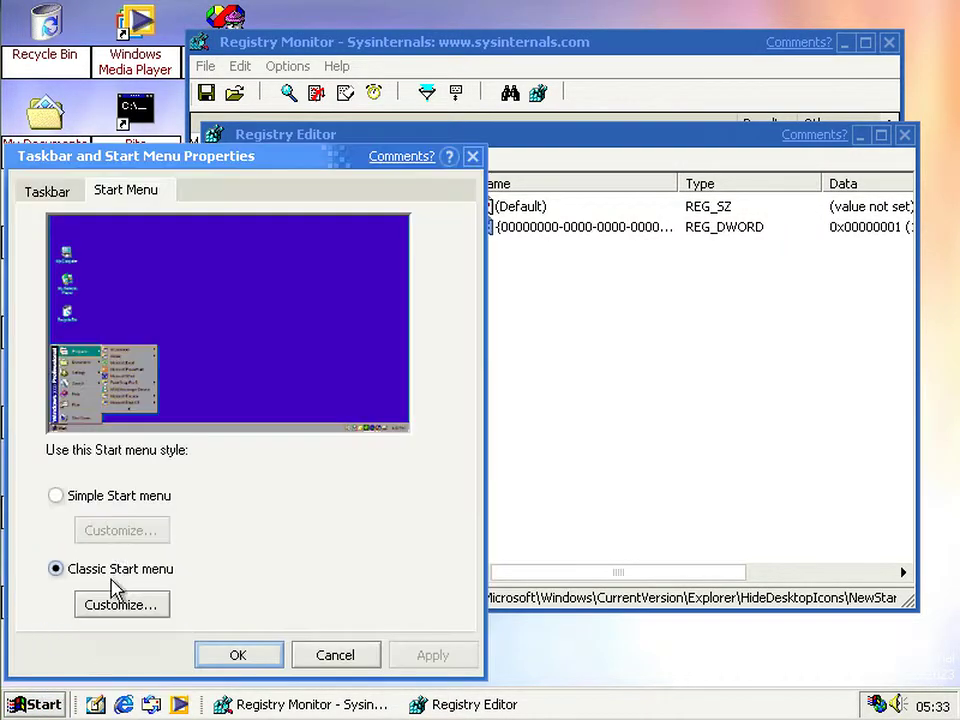
click(112, 505)
click(218, 662)
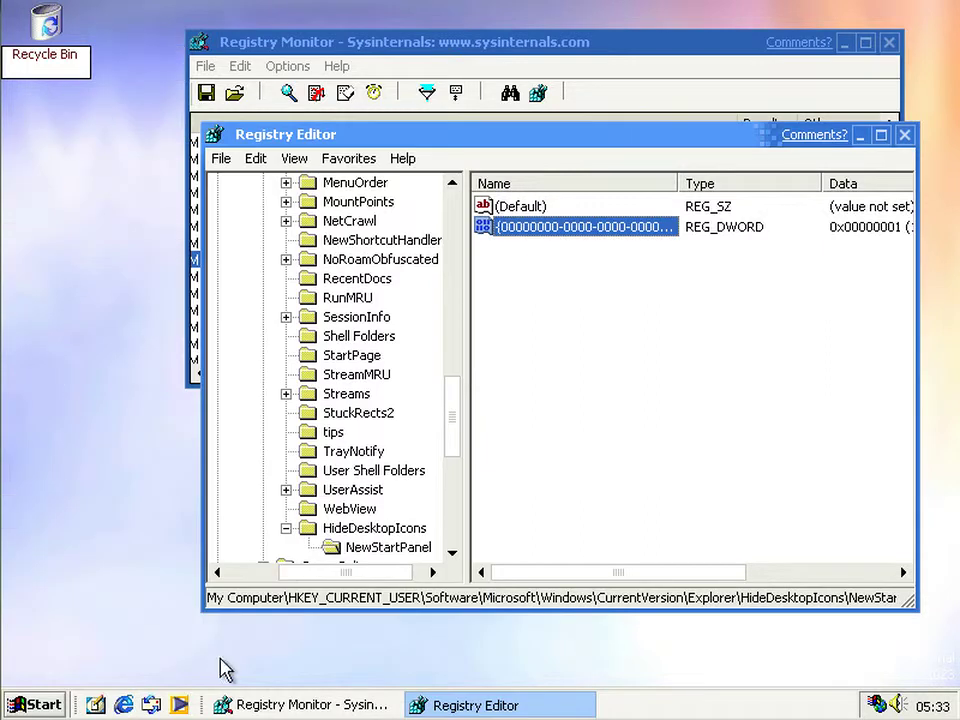
- Set the NewStartPanel DWORD to 0 and refresh the desktop so icons reappear
key(Return)
text(0)
key(Return)
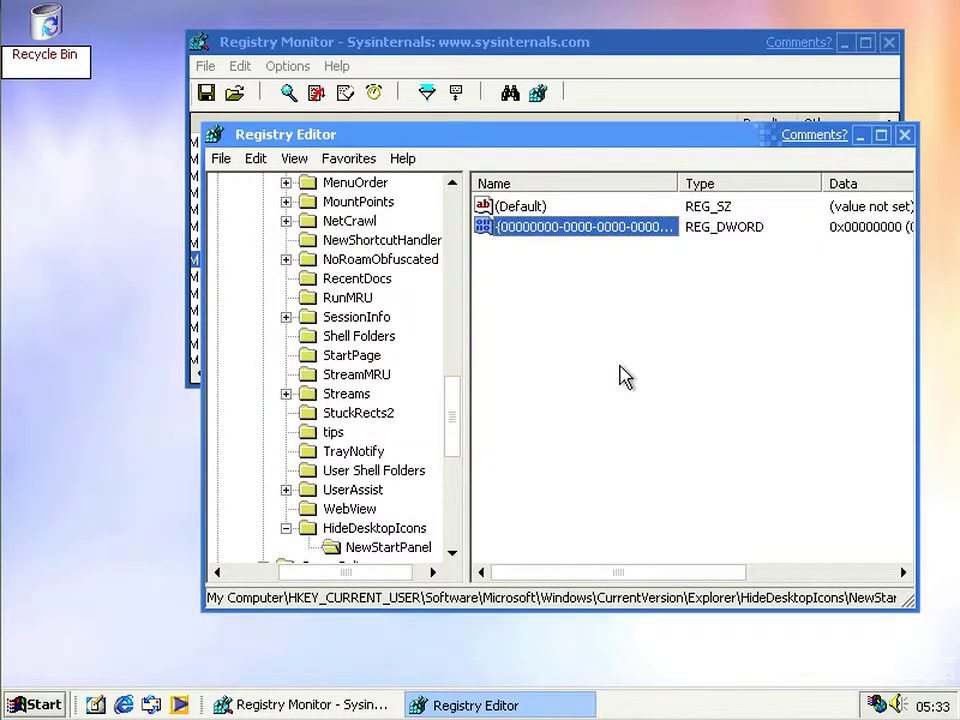
key(Return)
key(Return)
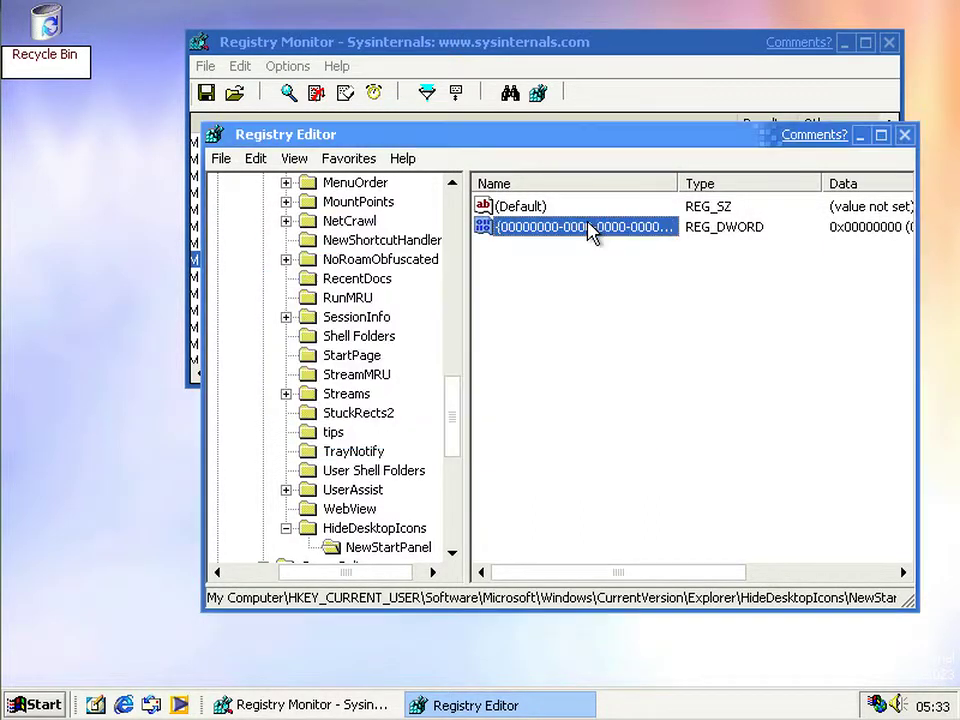
right_click(145, 387)
click(172, 464)
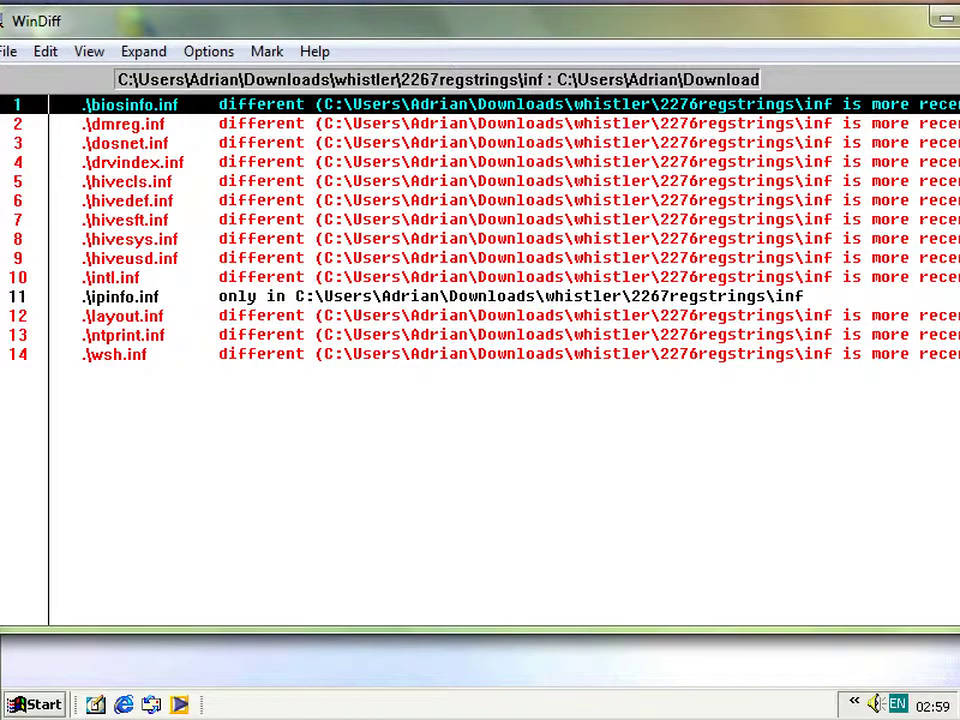
- Expand biosinfo.inf's diff and step through the new DriverVer and Geyserville interface sections
key(Return)
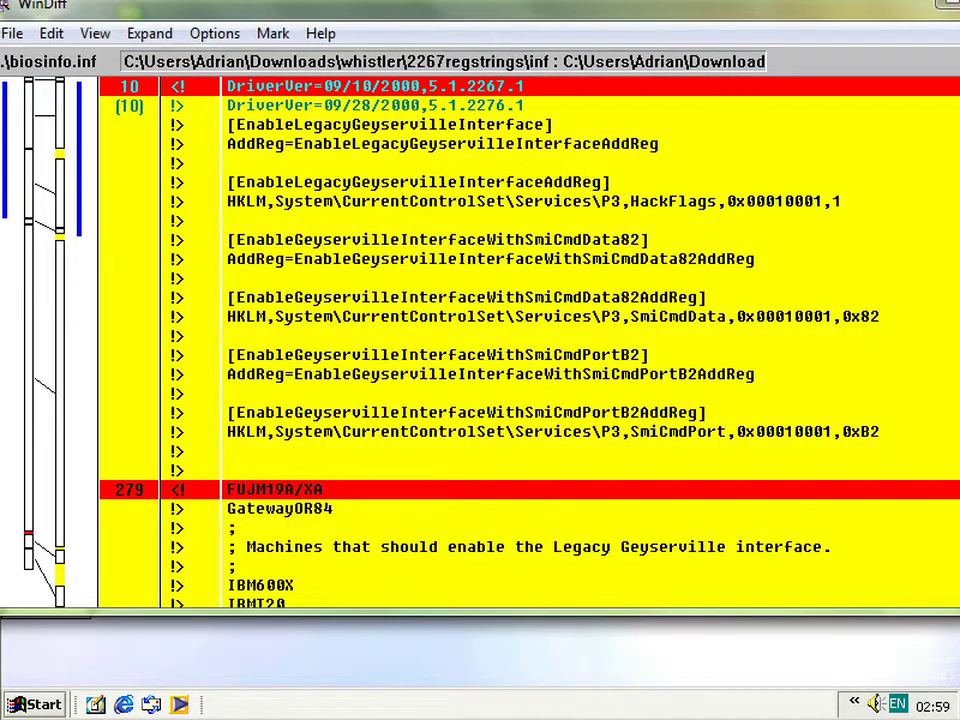
click(129, 105)
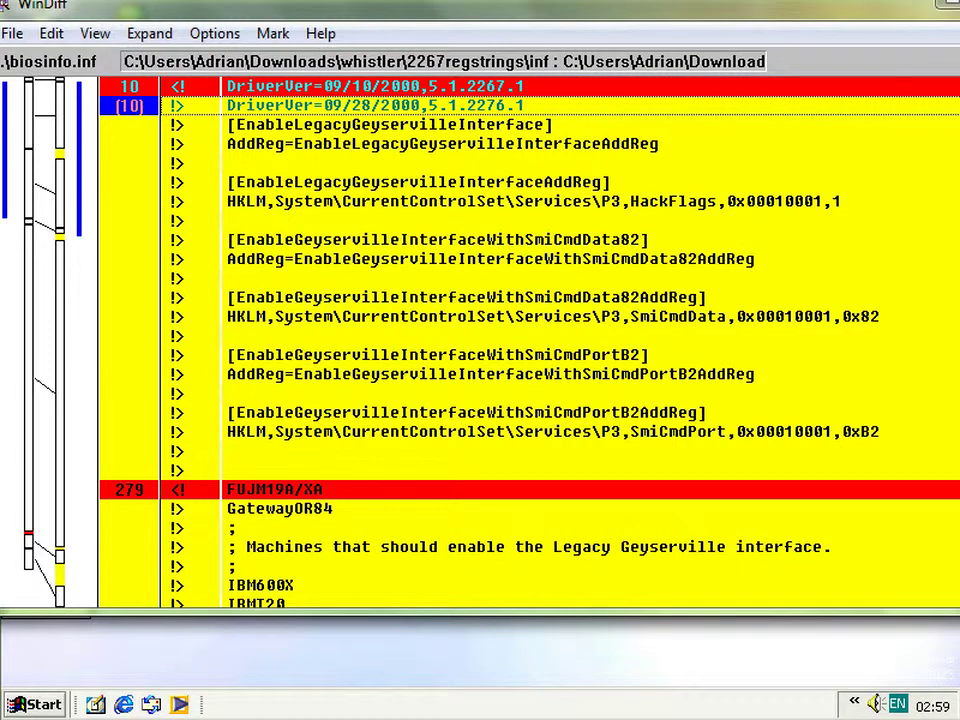
click(129, 124)
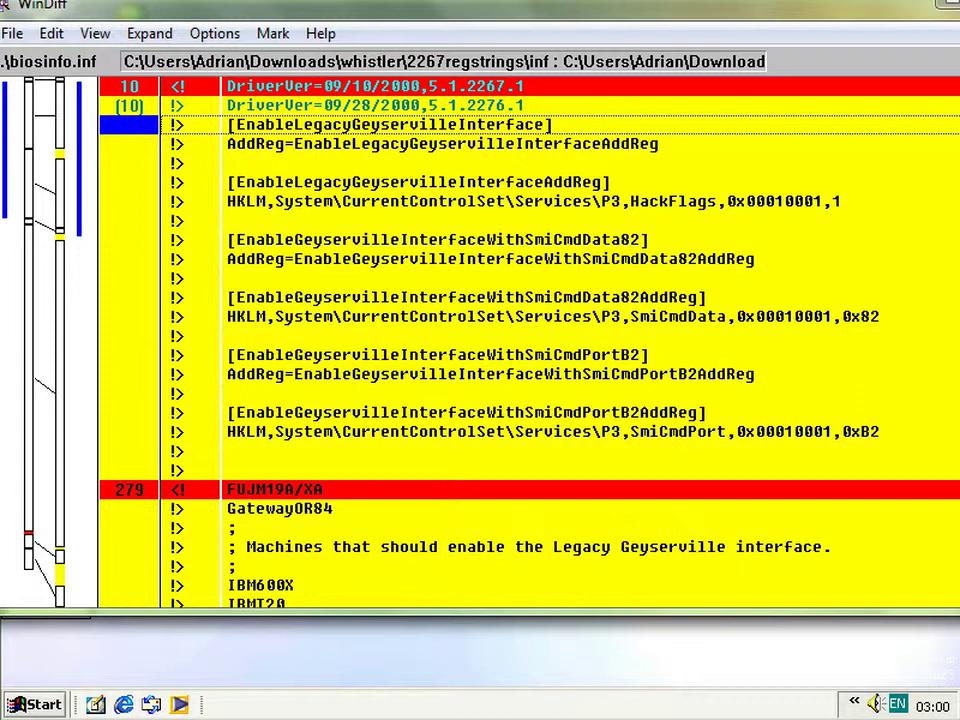
click(440, 143)
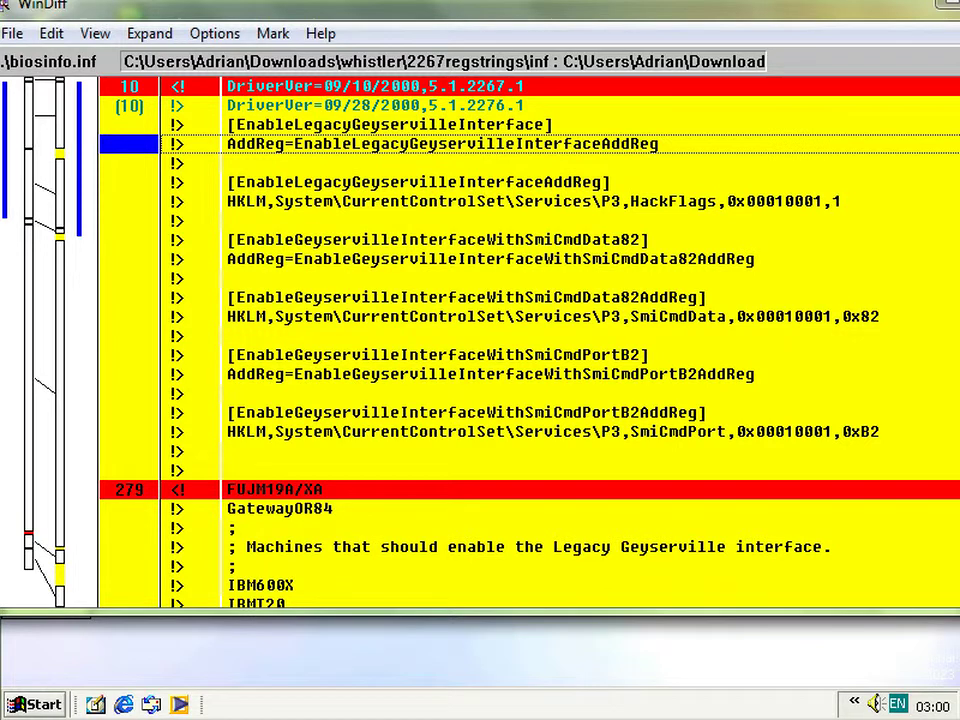
click(440, 182)
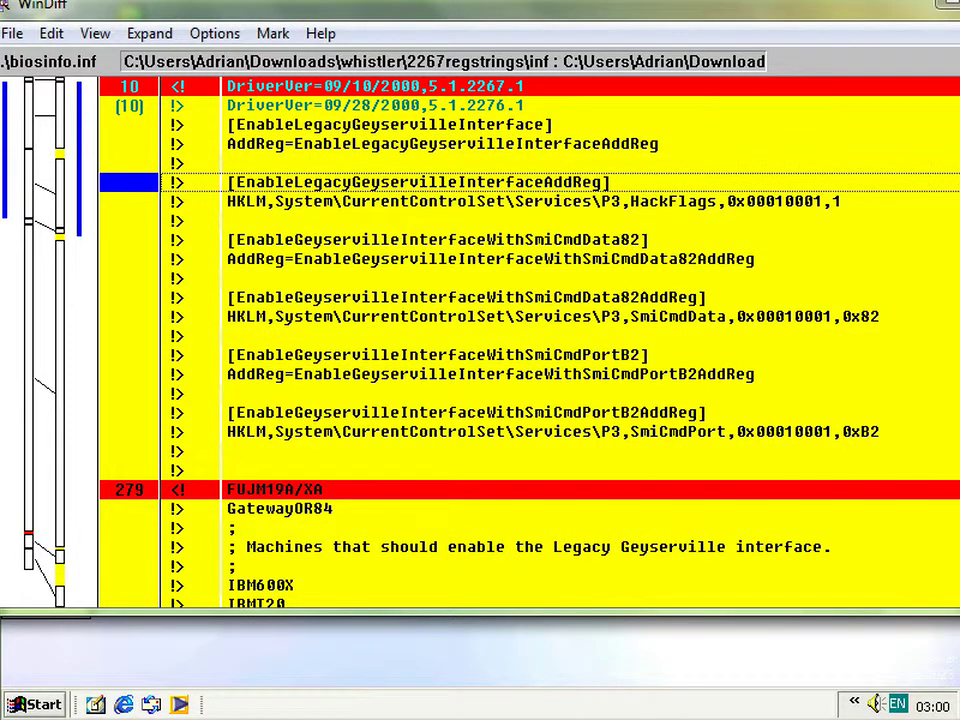
click(440, 240)
click(440, 278)
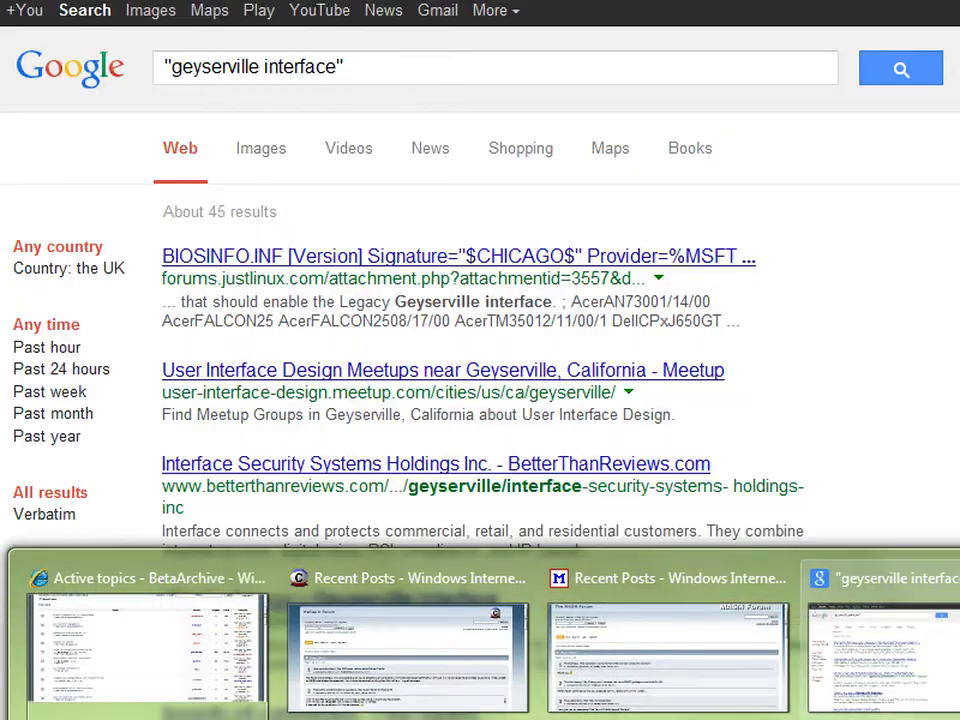
click(890, 630)
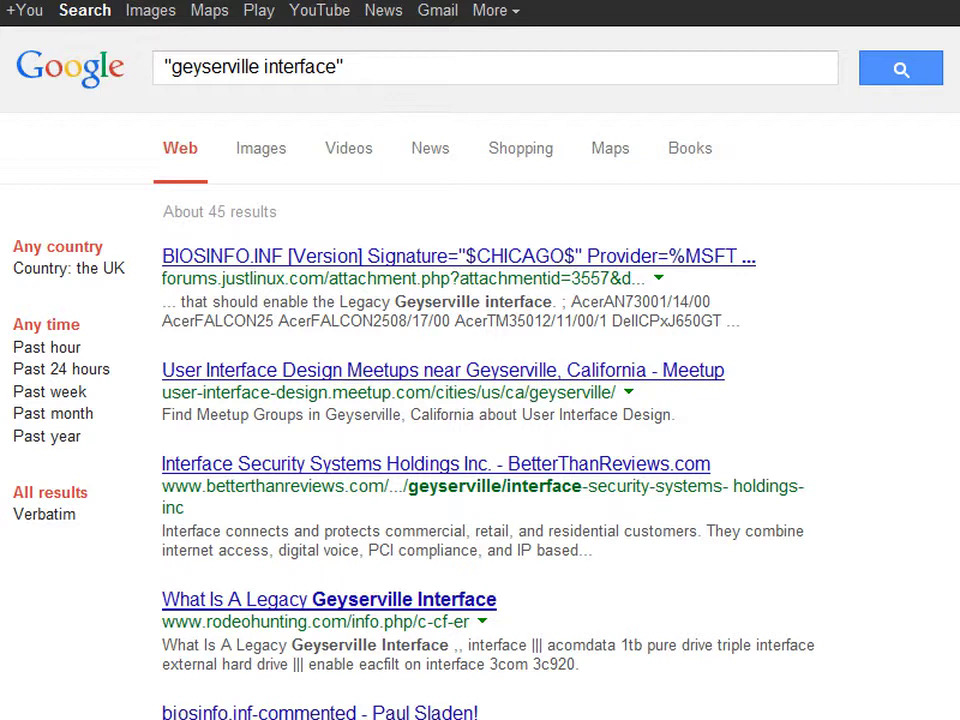
- Scroll the "geyserville interface" results, highlighting the Legacy Geyserville Interface result text
scroll(480, 400, down, 1)
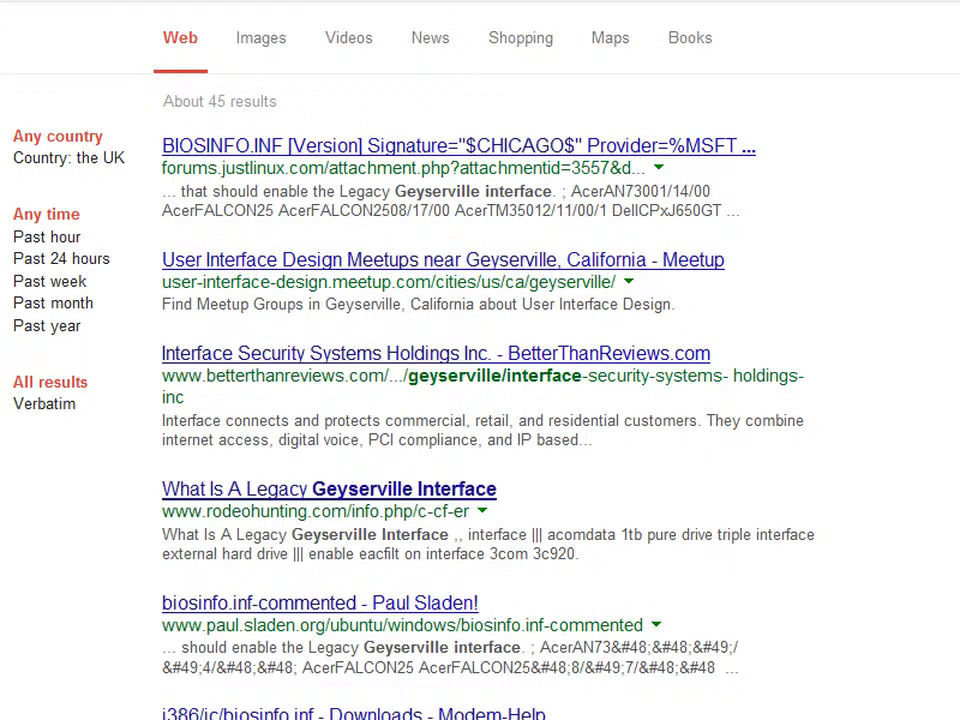
scroll(480, 400, down, 2)
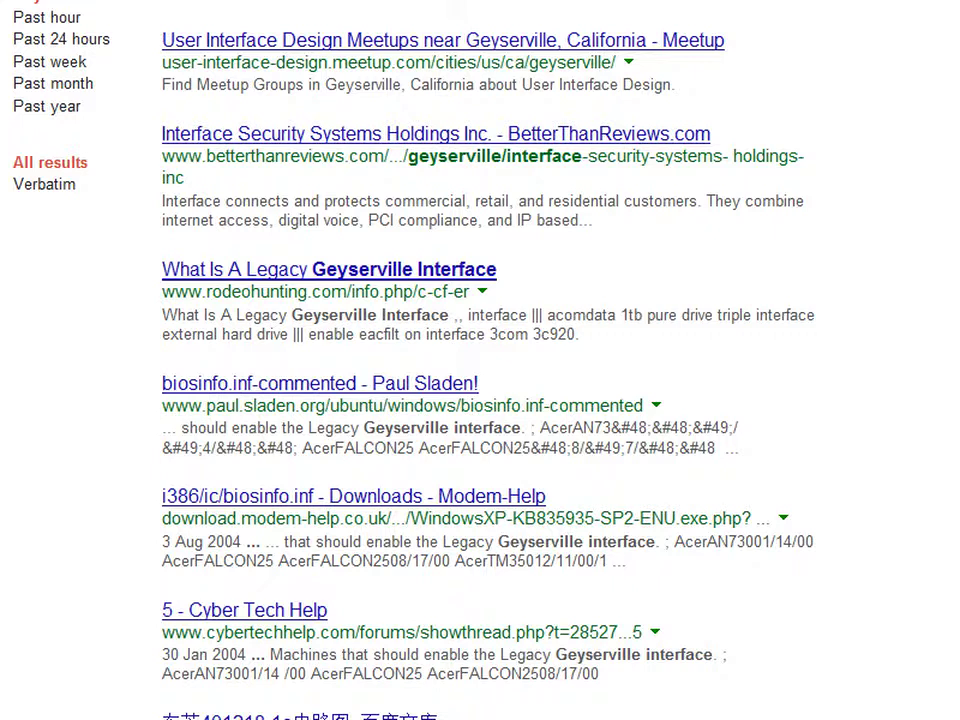
drag(467, 315, 246, 269)
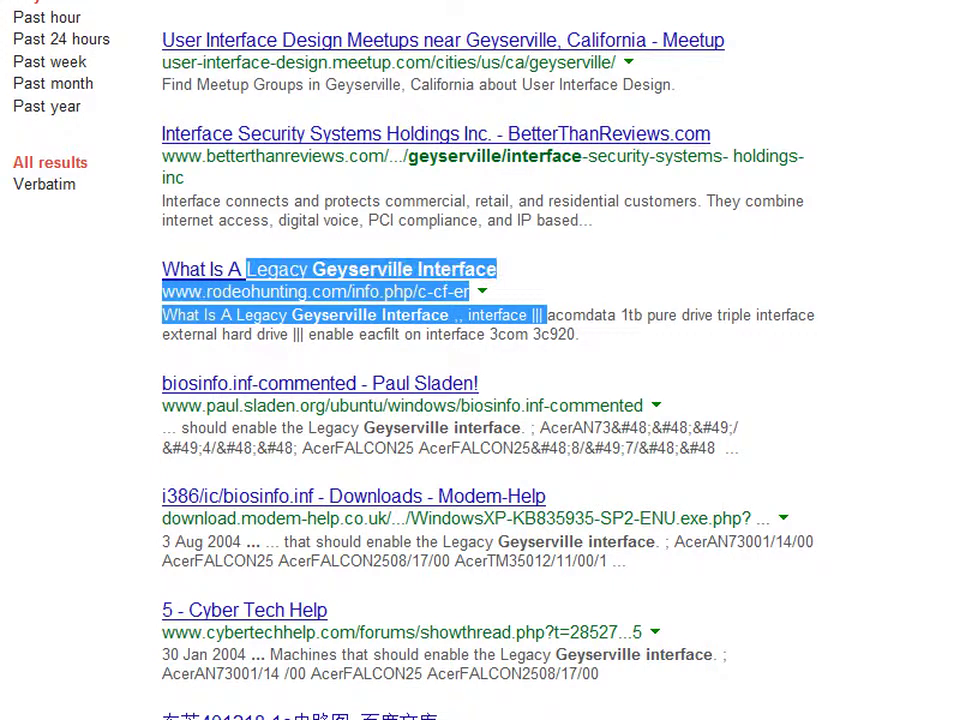
click(246, 269)
scroll(480, 400, down, 2)
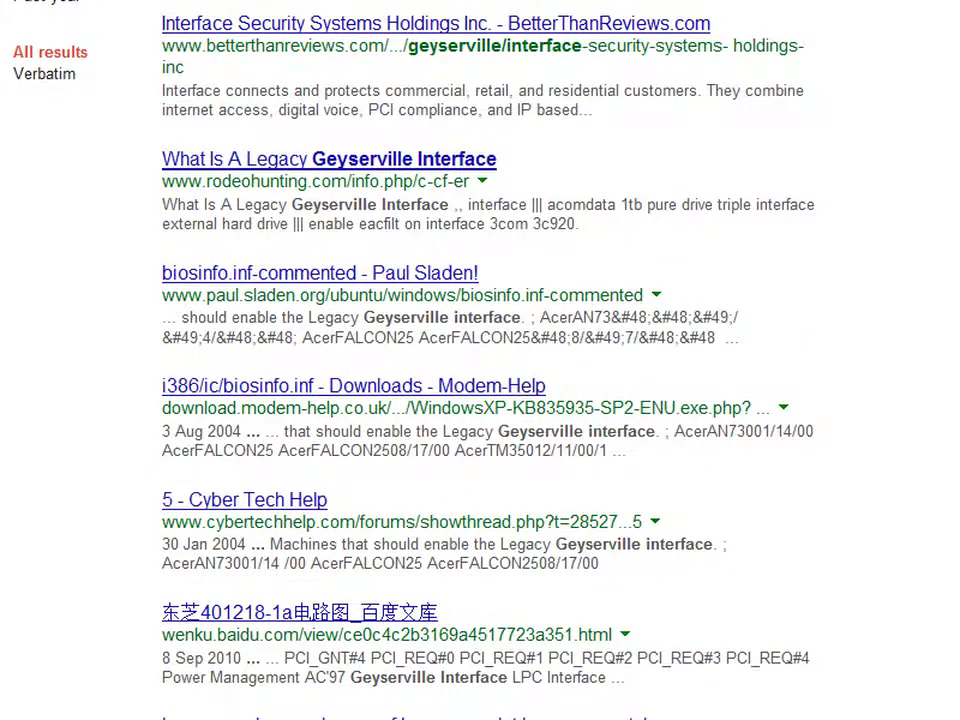
scroll(480, 400, down, 1)
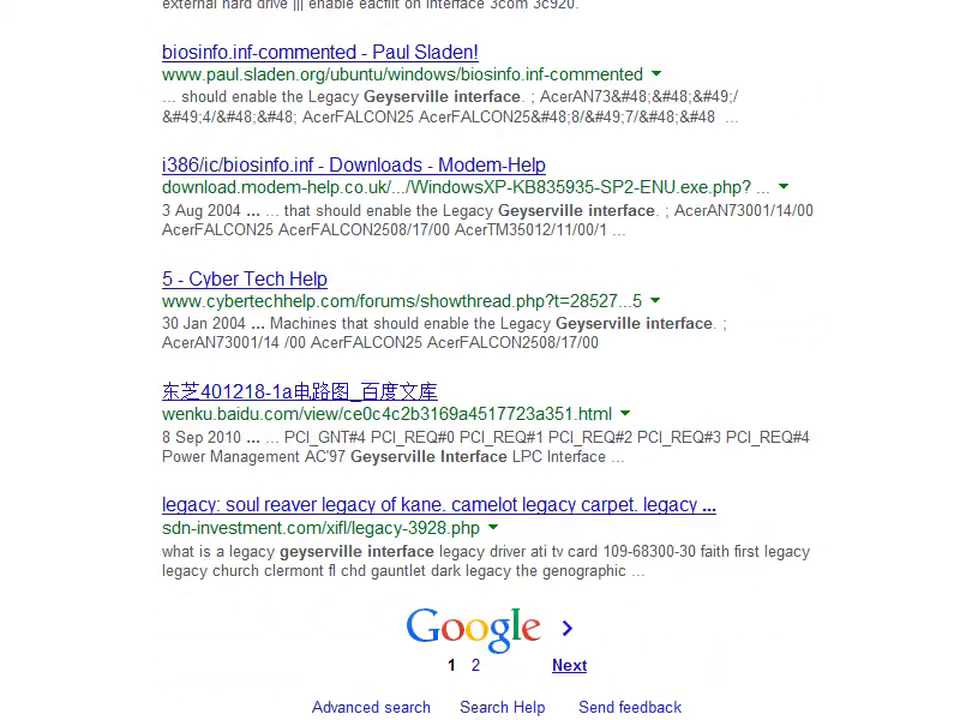
scroll(480, 400, up, 6)
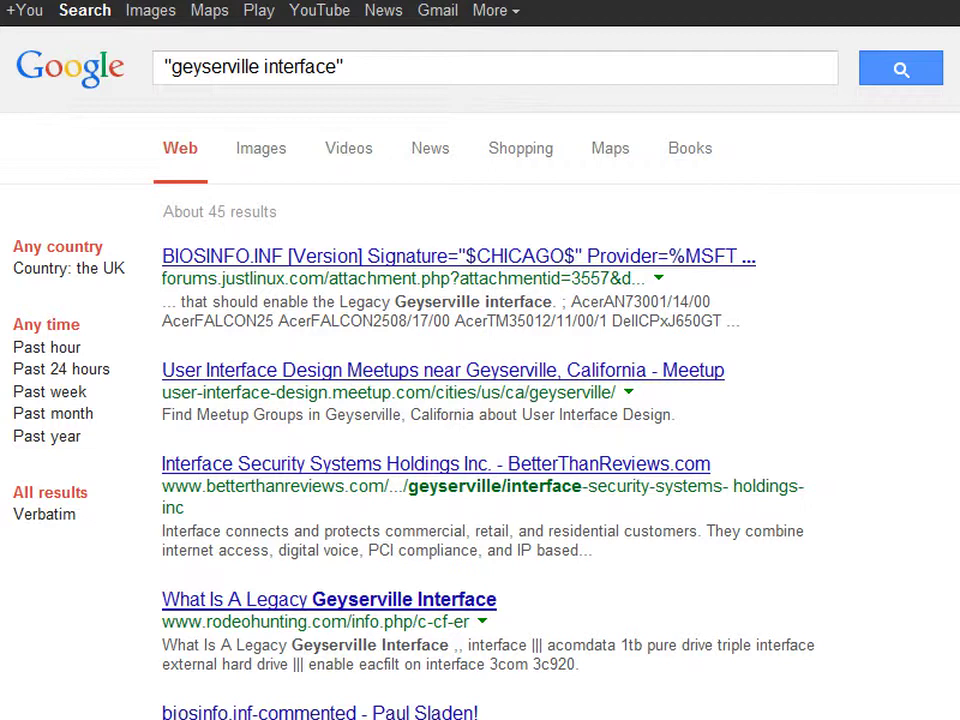
key(alt+Tab)
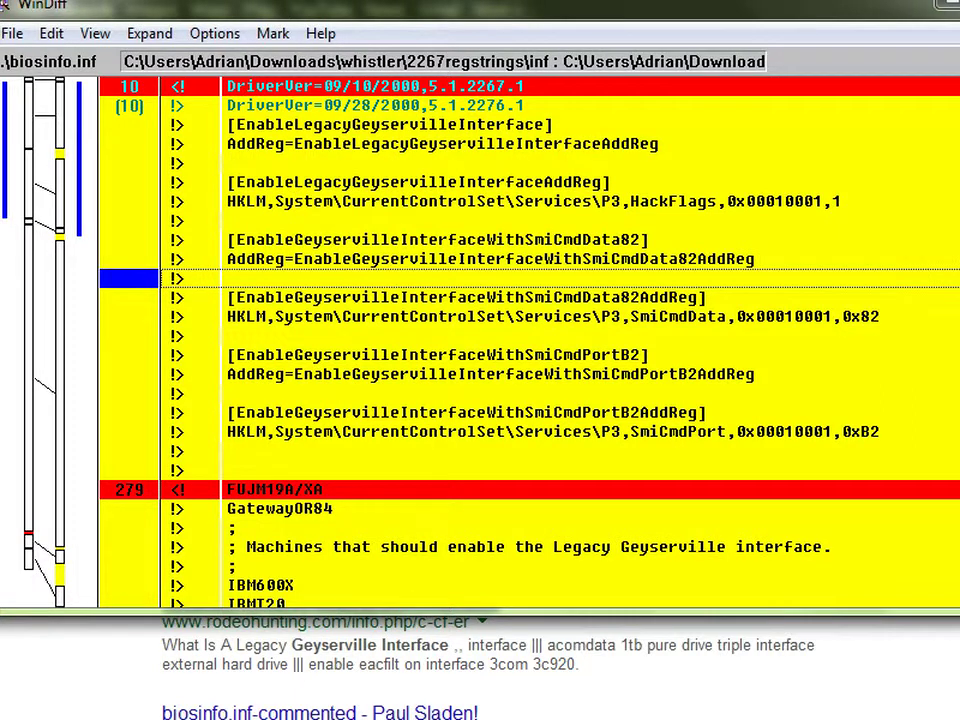
- Review the Geyserville machine entries: IBM600X, DellCPxJ650GT and HPOmniBook4150b
click(466, 297)
scroll(530, 340, down, 4)
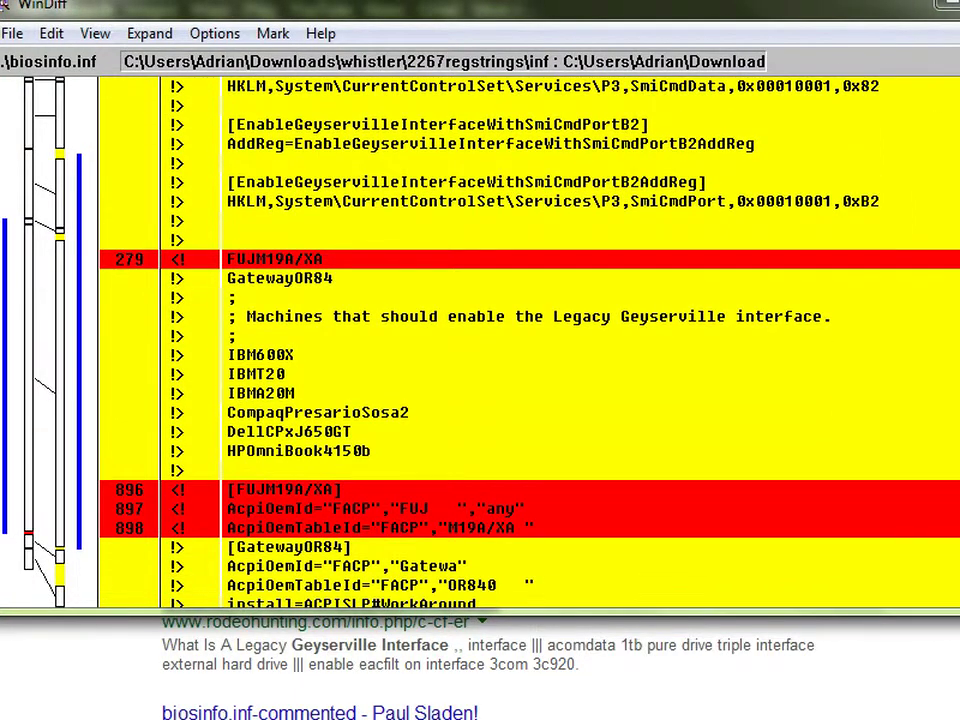
click(466, 336)
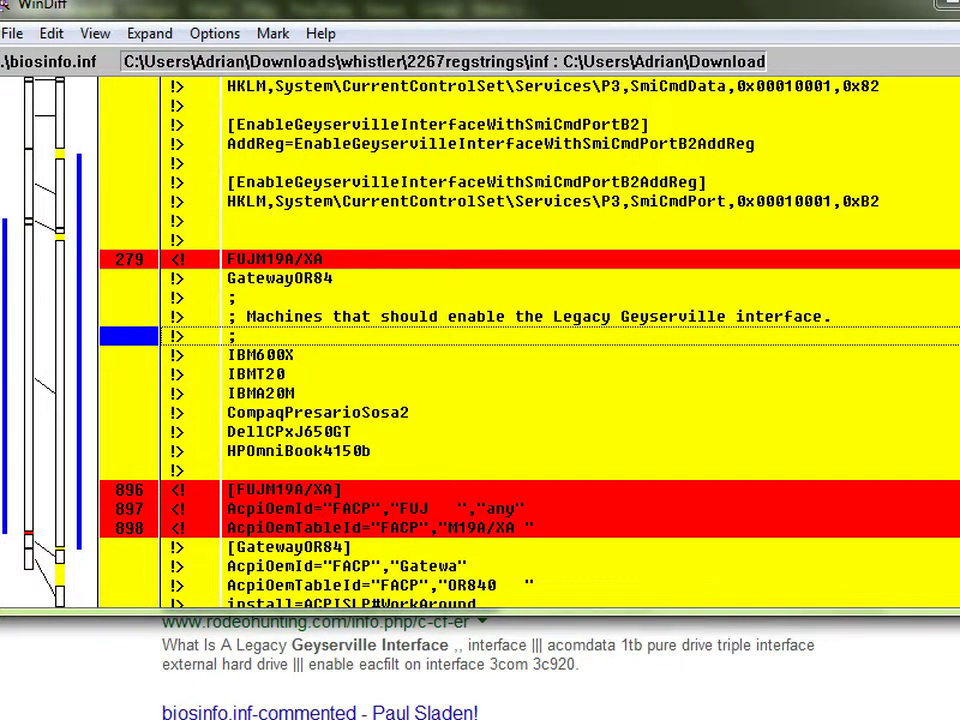
click(466, 355)
click(466, 431)
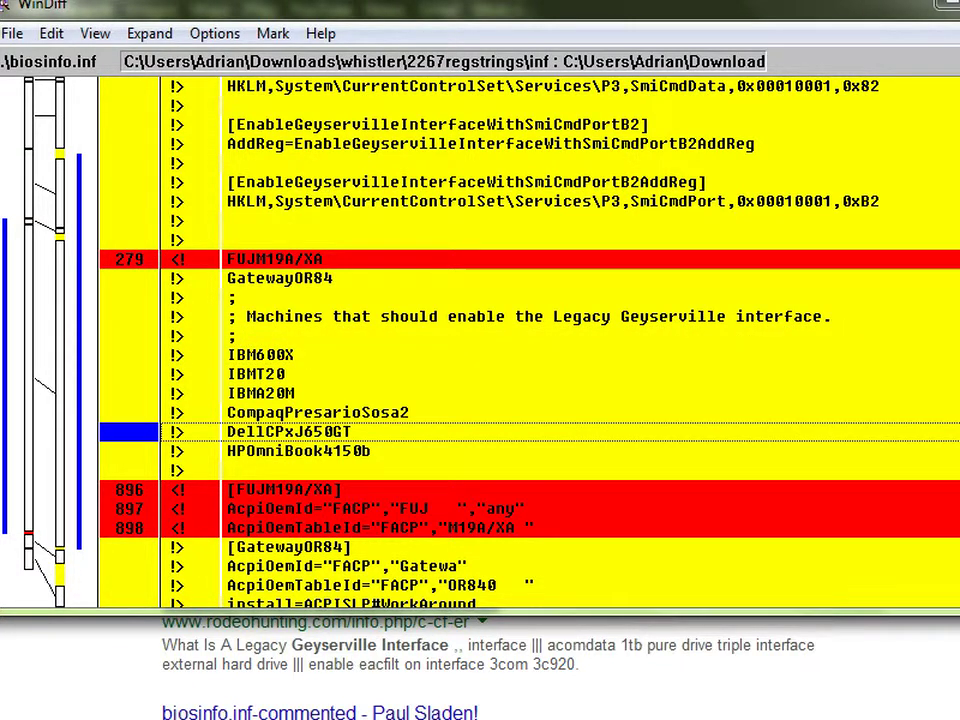
click(466, 451)
click(466, 336)
click(466, 355)
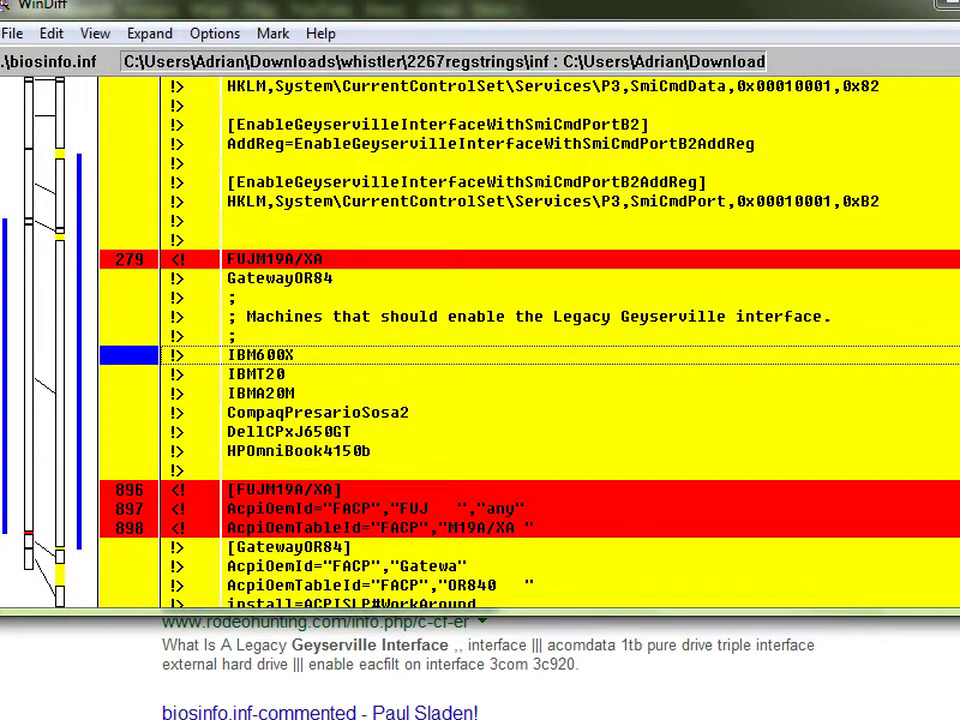
- Scroll further to the Dell legacy Geyserville install line and the Compaq EXPLORER table line
scroll(530, 340, down, 3)
scroll(530, 340, down, 7)
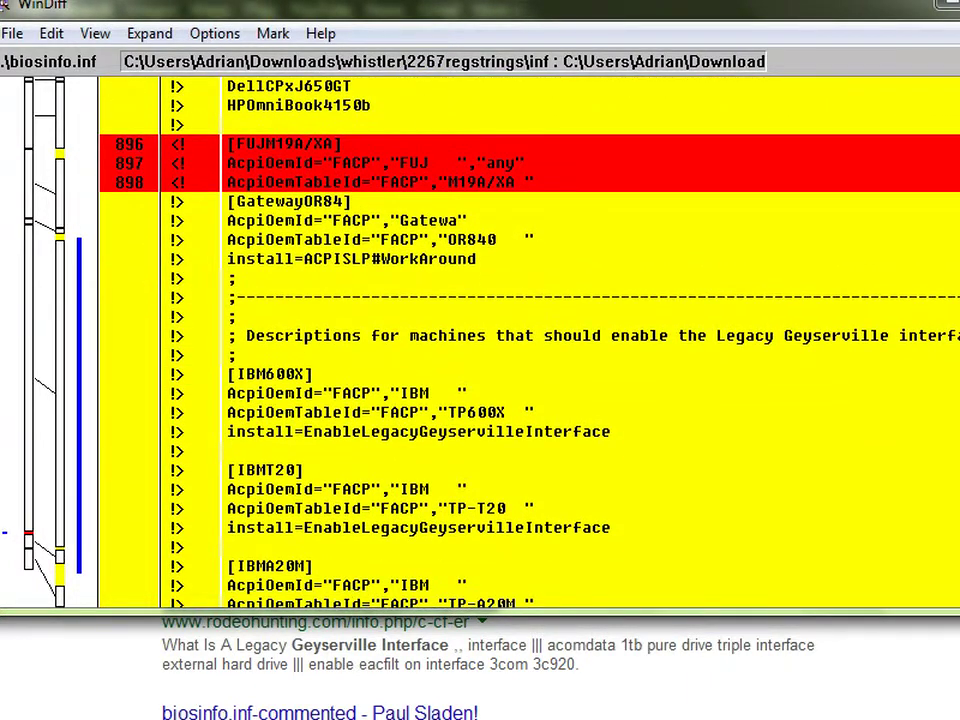
scroll(530, 340, down, 2)
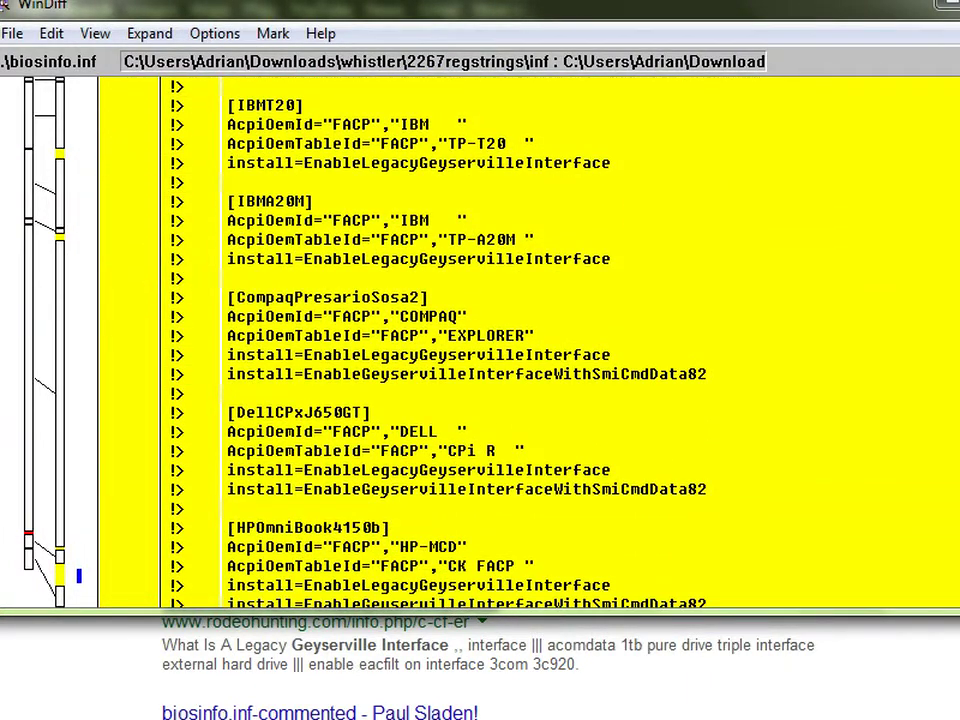
scroll(530, 340, down, 2)
click(466, 374)
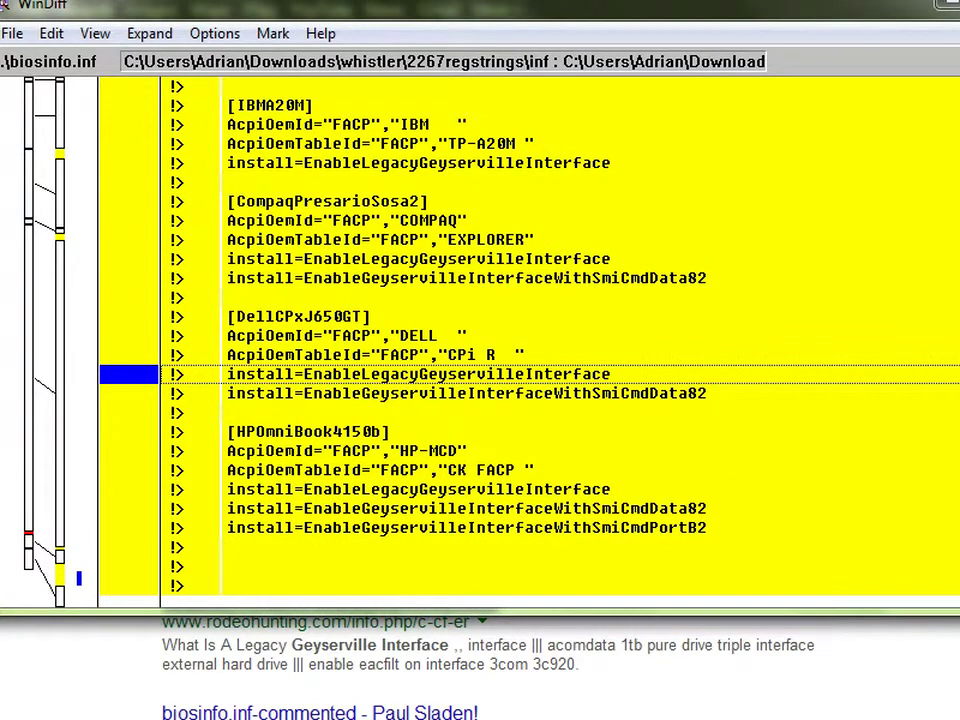
scroll(530, 340, up, 7)
scroll(530, 340, down, 4)
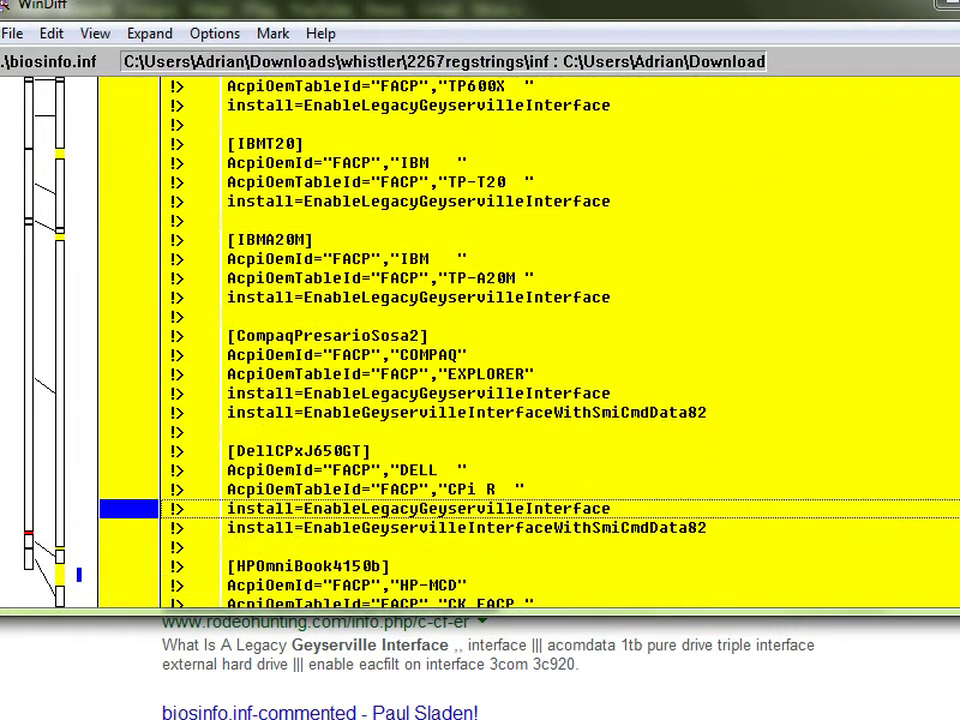
scroll(530, 340, down, 3)
scroll(530, 340, up, 1)
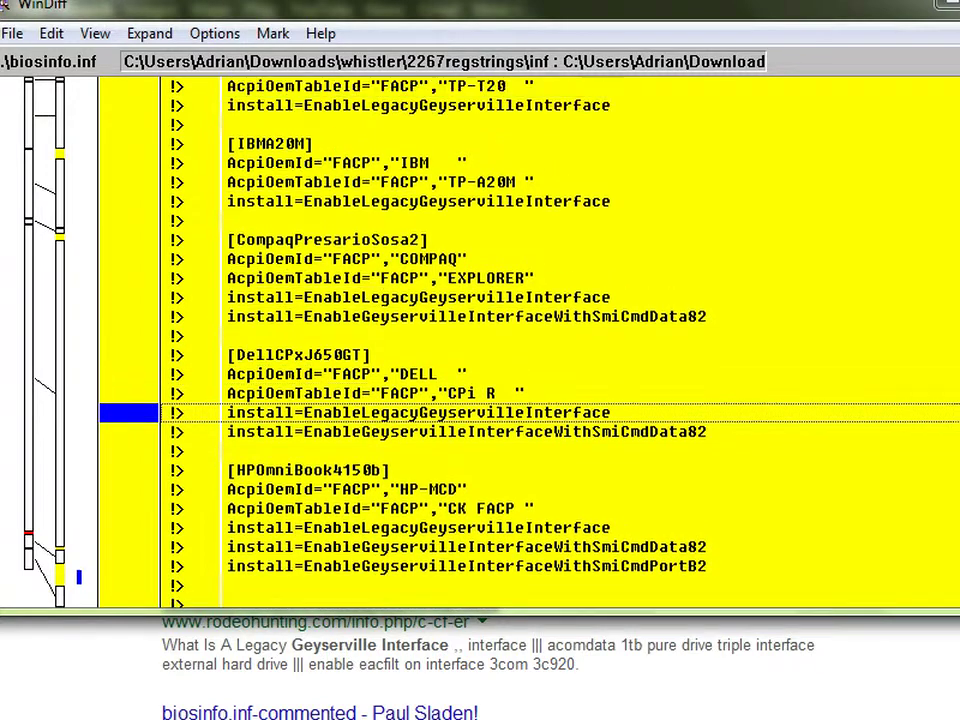
click(380, 278)
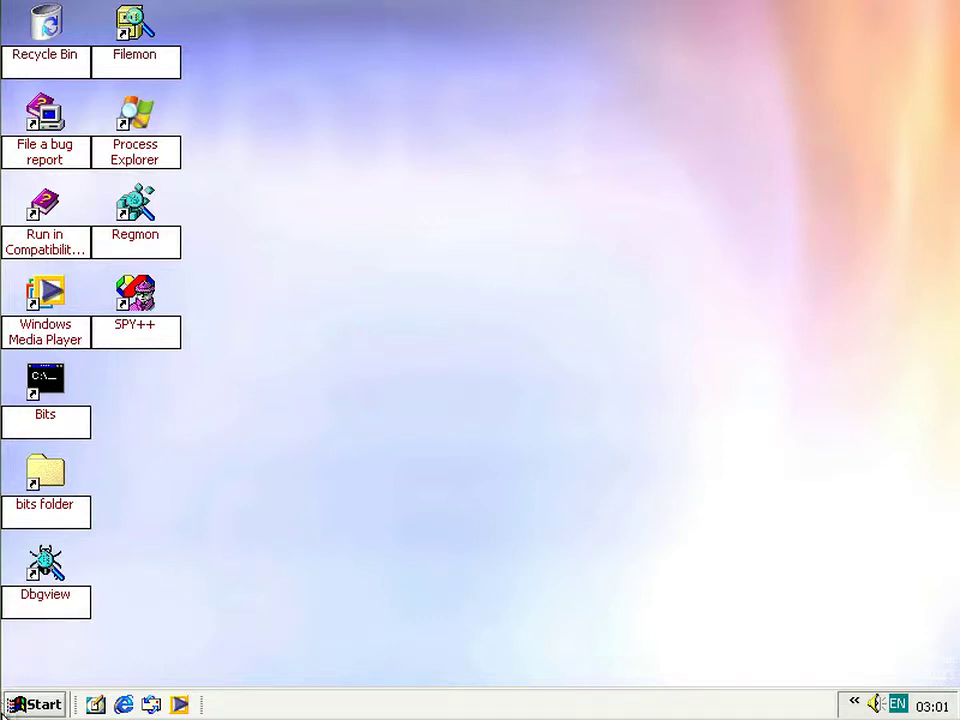
click(18, 706)
click(10, 706)
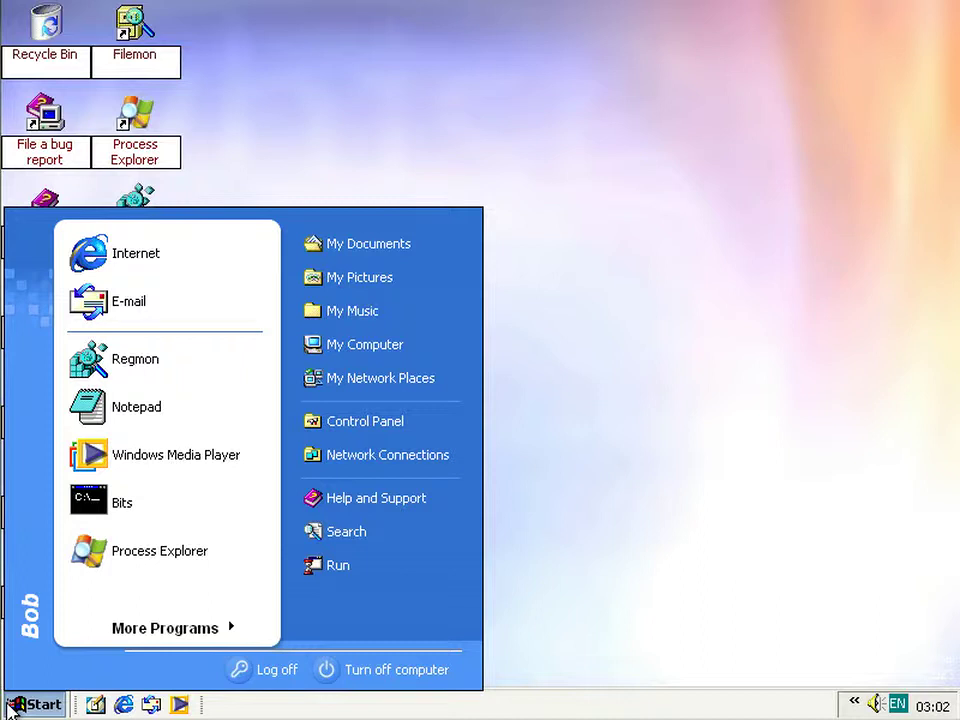
click(12, 706)
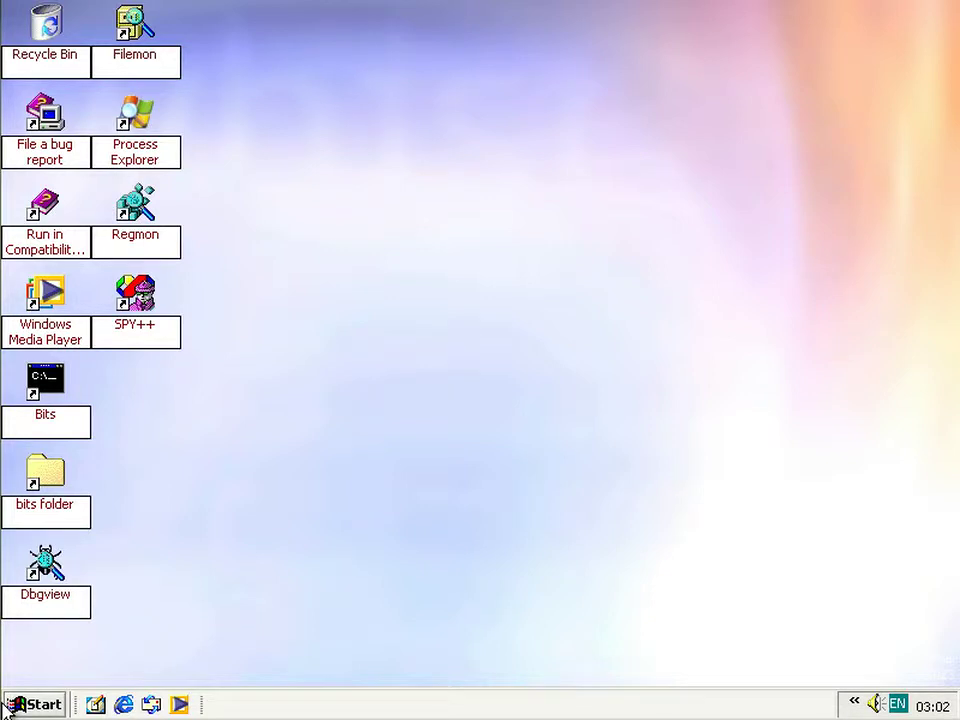
click(10, 706)
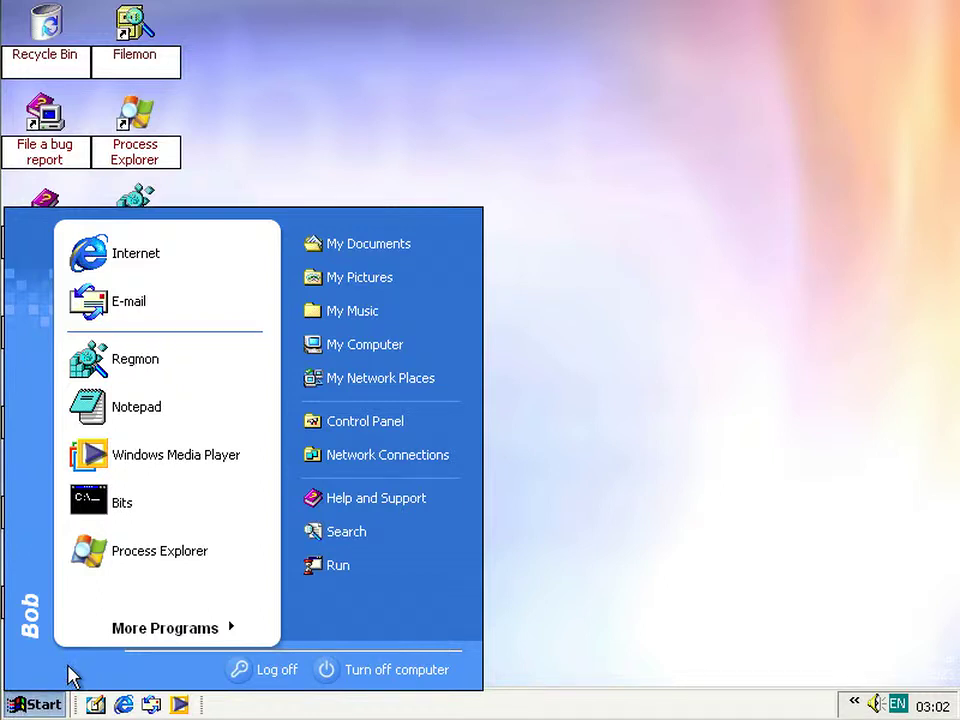
click(583, 542)
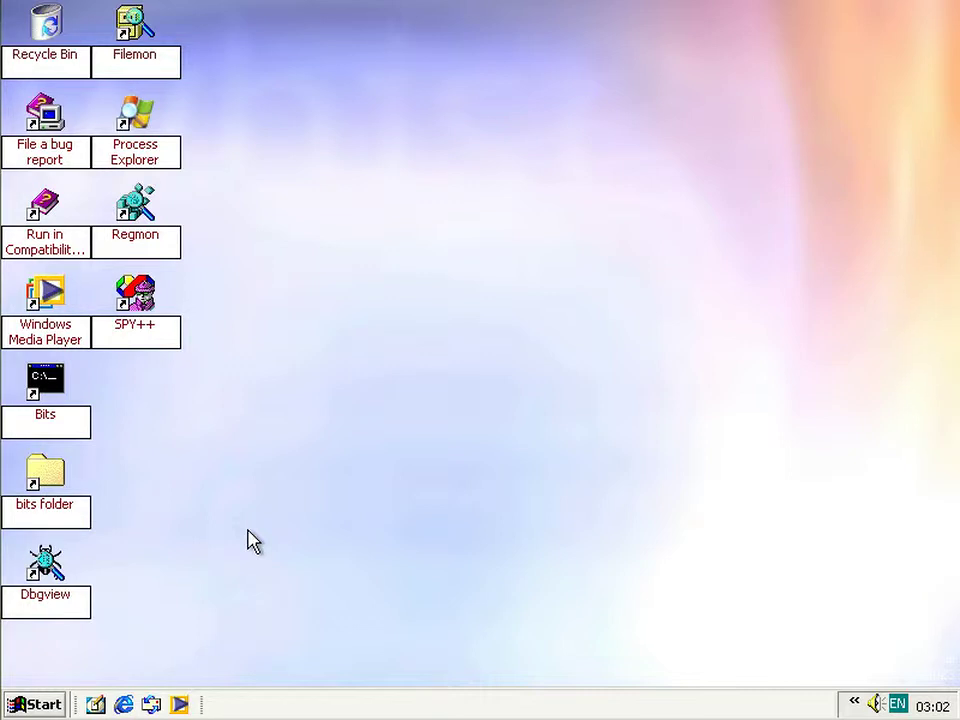
key(super)
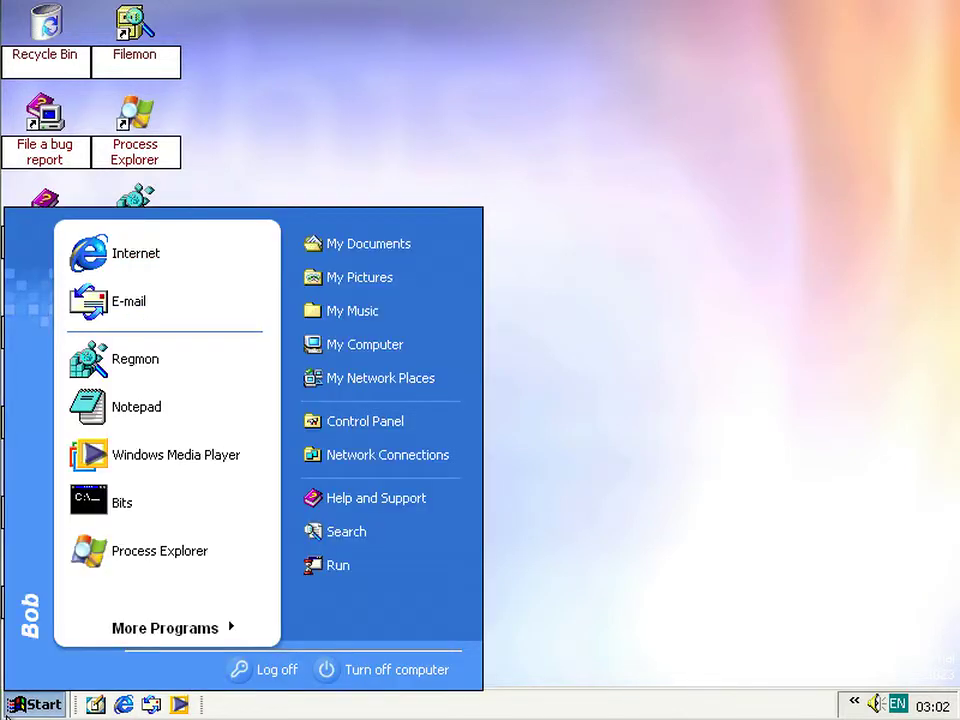
key(super)
key(super)
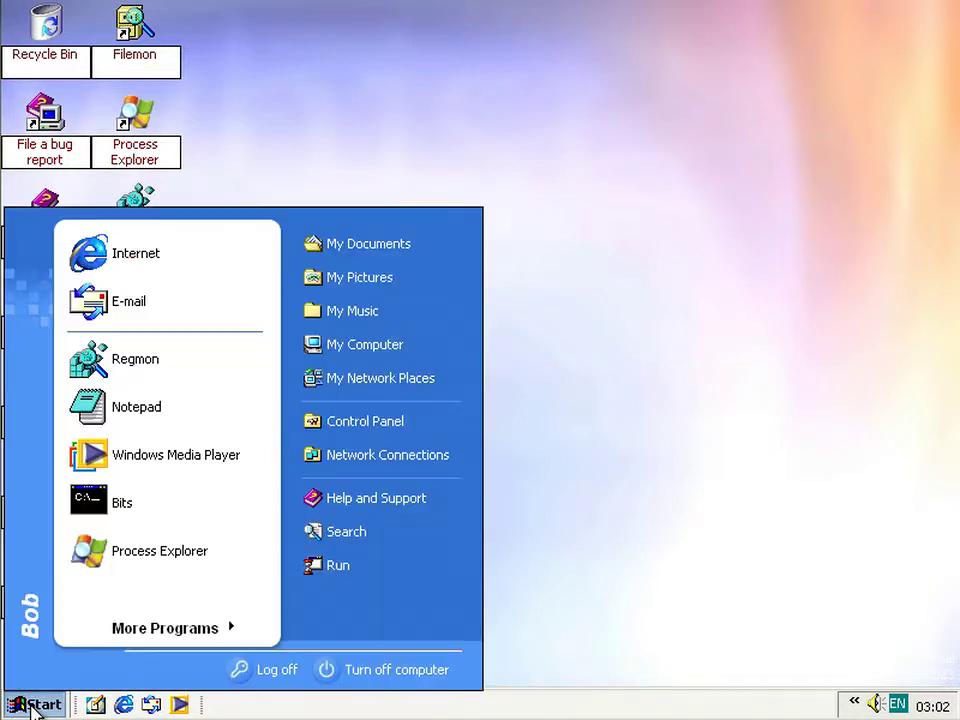
click(33, 706)
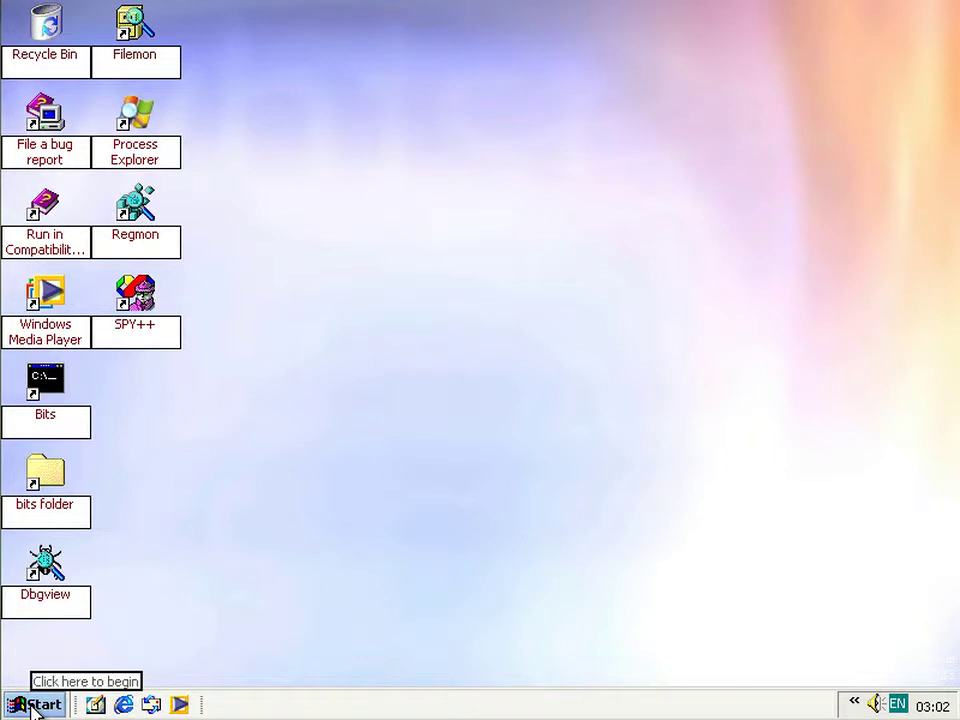
right_click(33, 706)
click(94, 640)
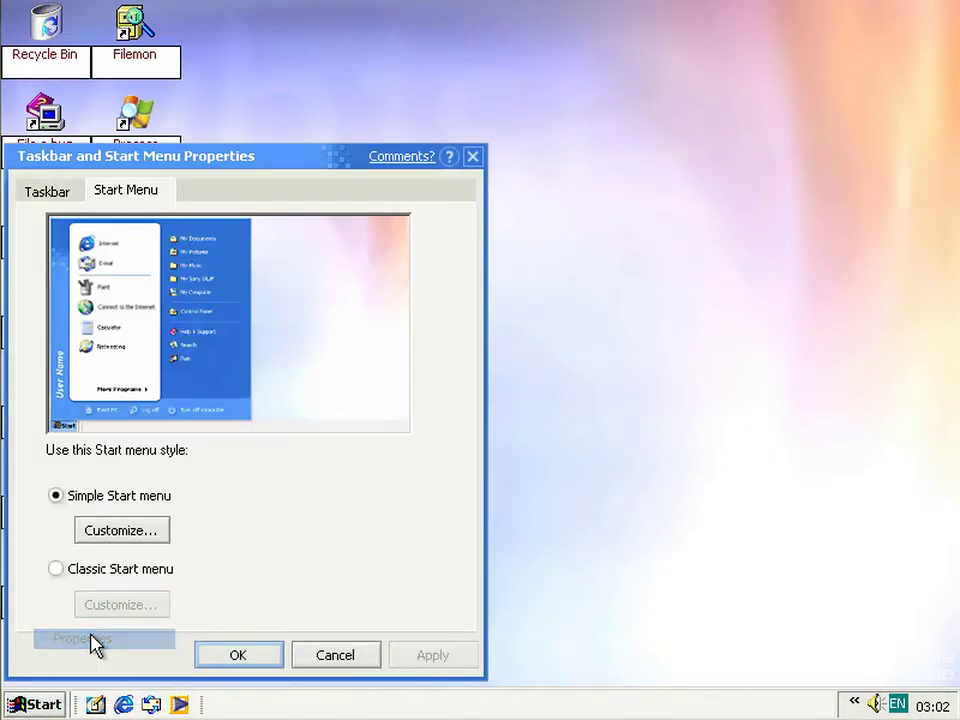
click(125, 531)
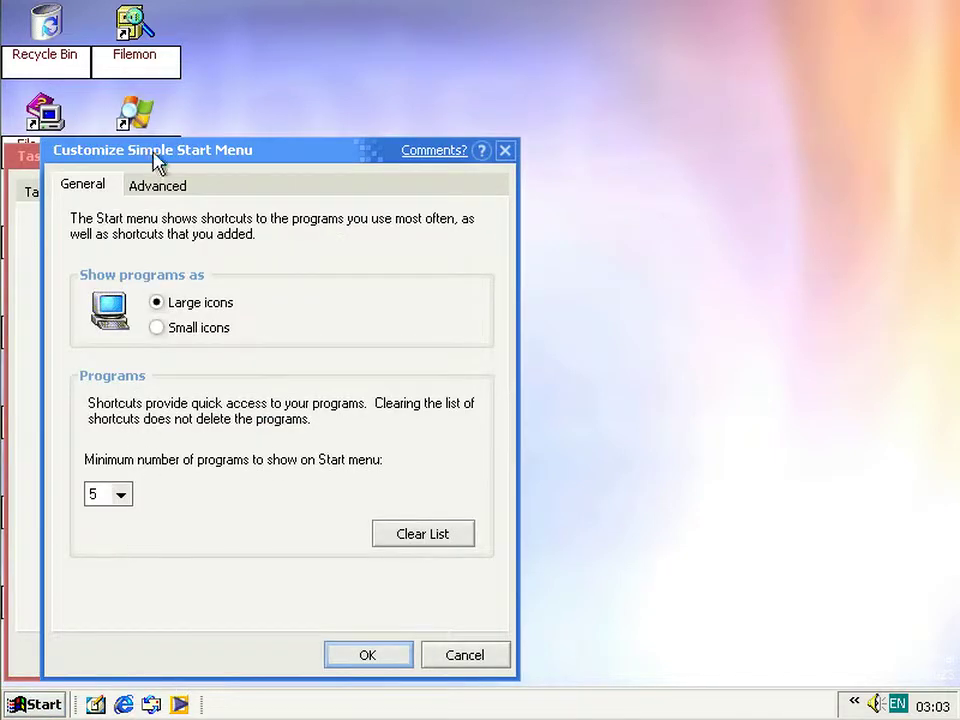
click(155, 190)
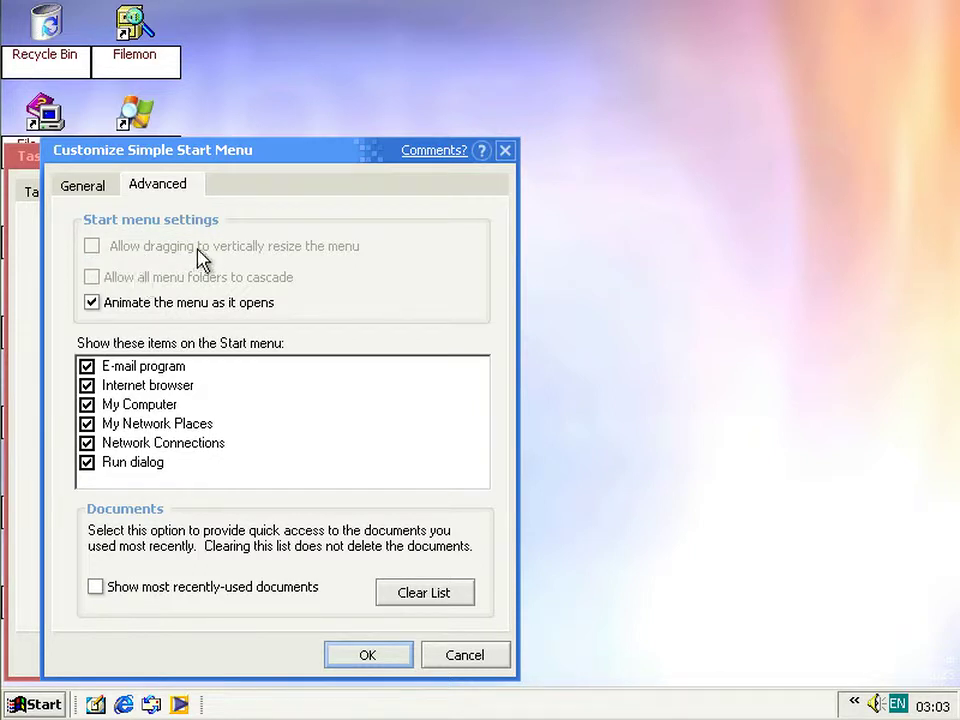
click(362, 656)
click(262, 660)
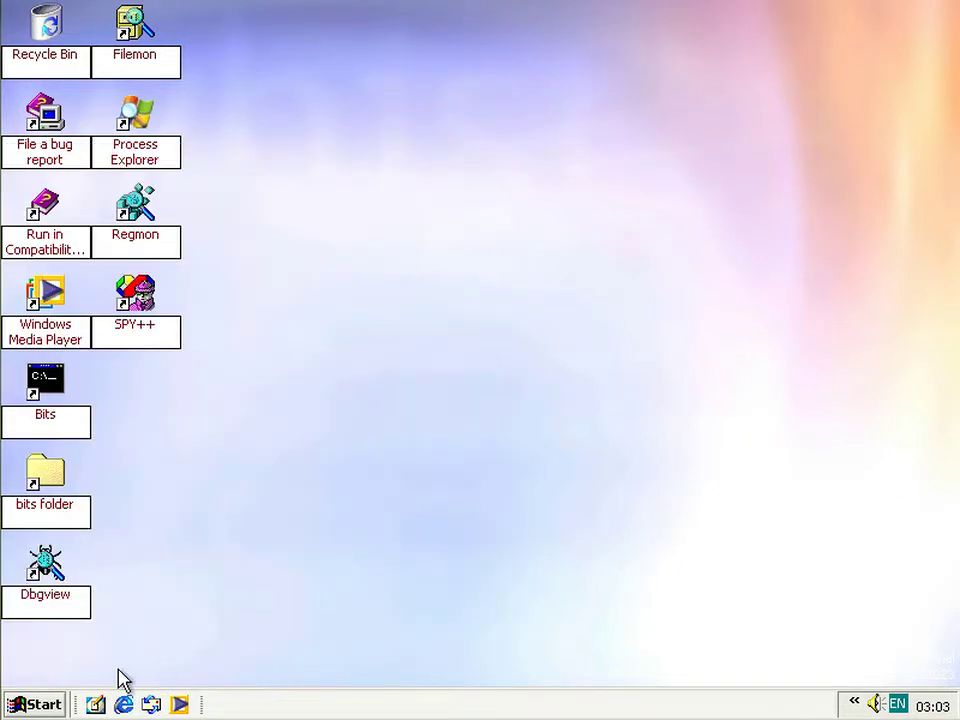
click(8, 710)
click(17, 705)
click(27, 712)
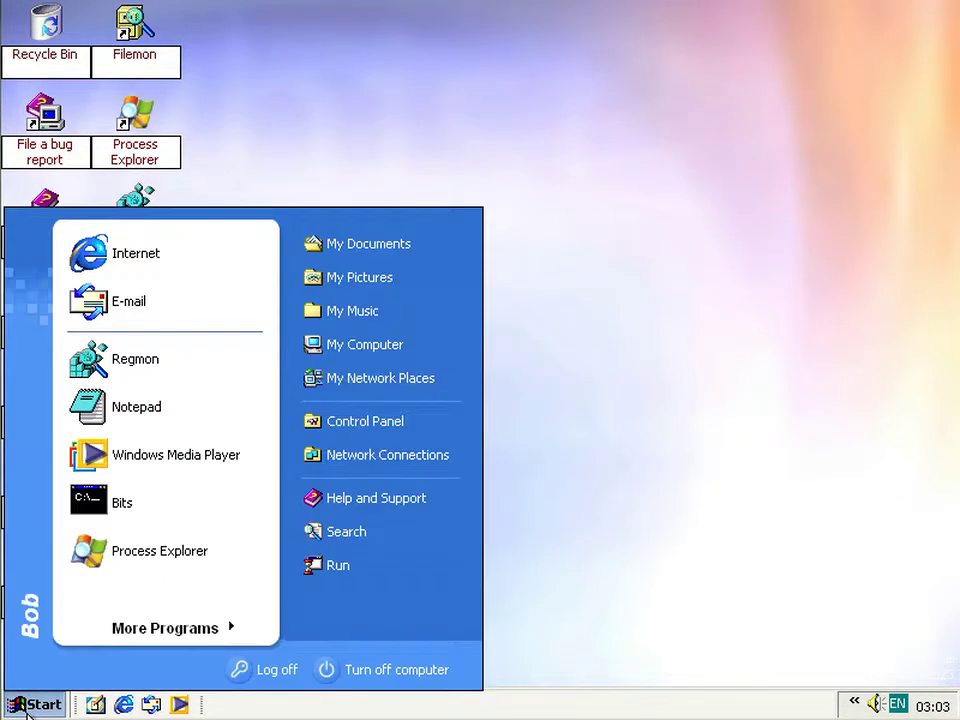
click(27, 712)
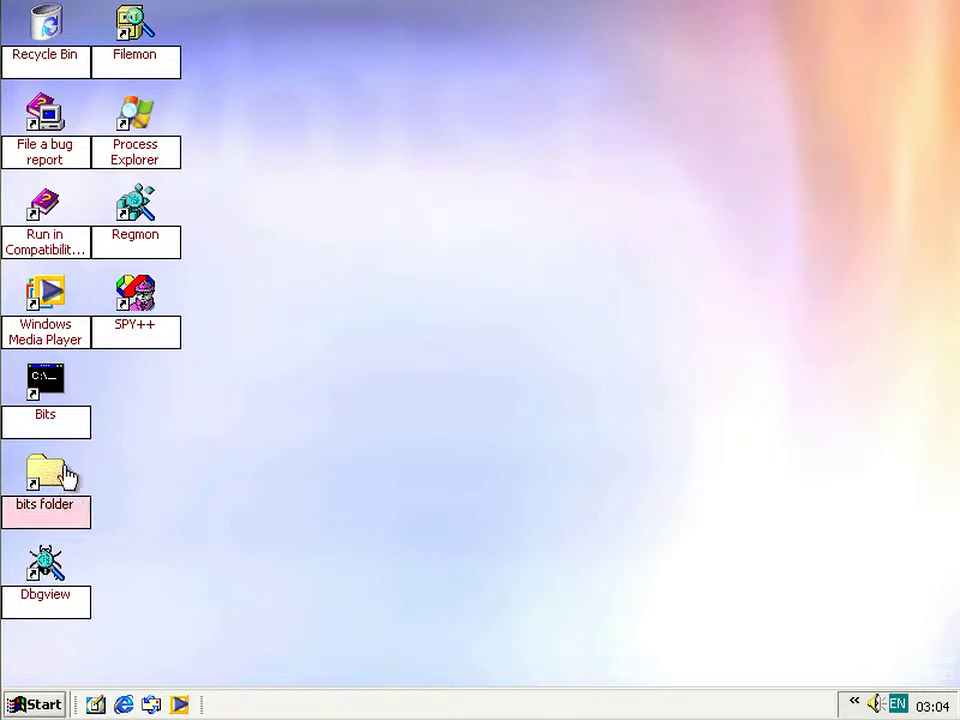
- Inspect the Compact Disc (D:) drive's AutoPlay settings in My Computer without changing them
key(super)
click(360, 346)
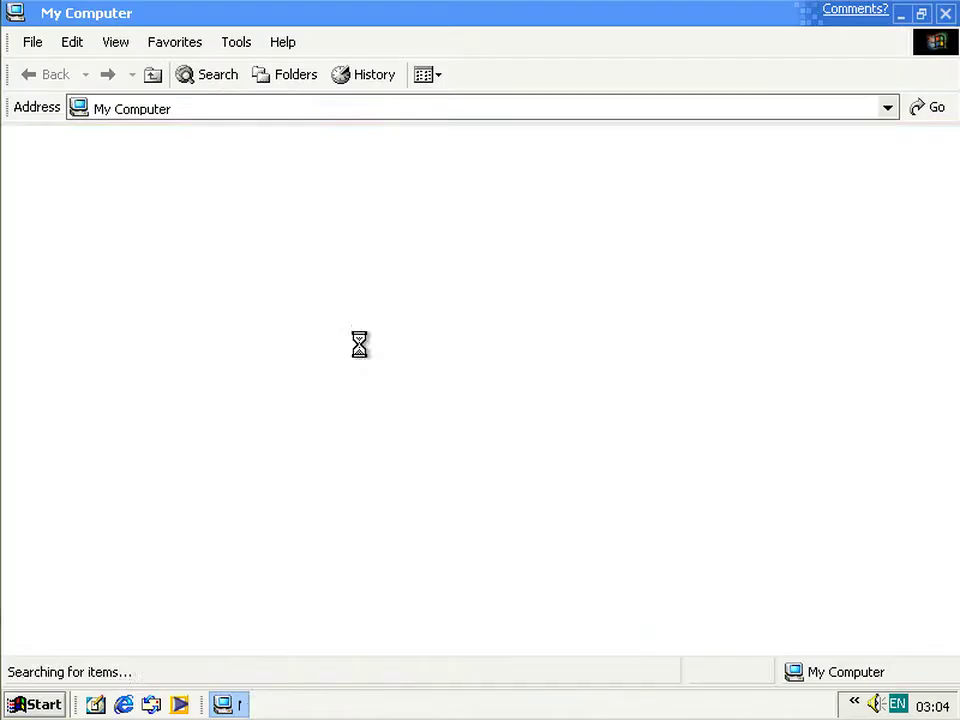
right_click(660, 352)
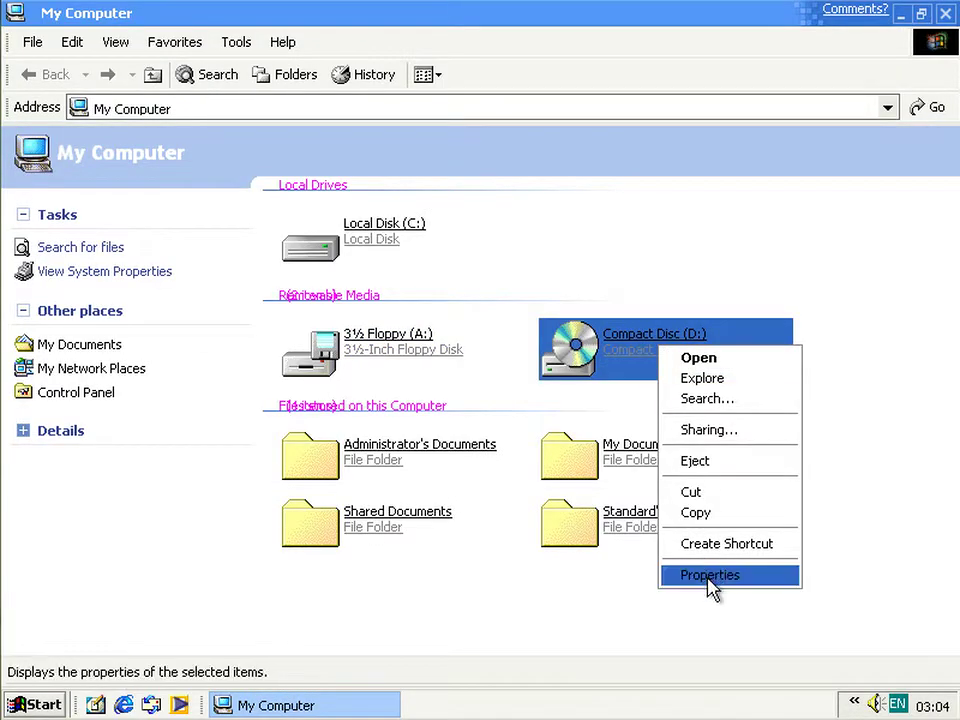
click(709, 575)
click(643, 196)
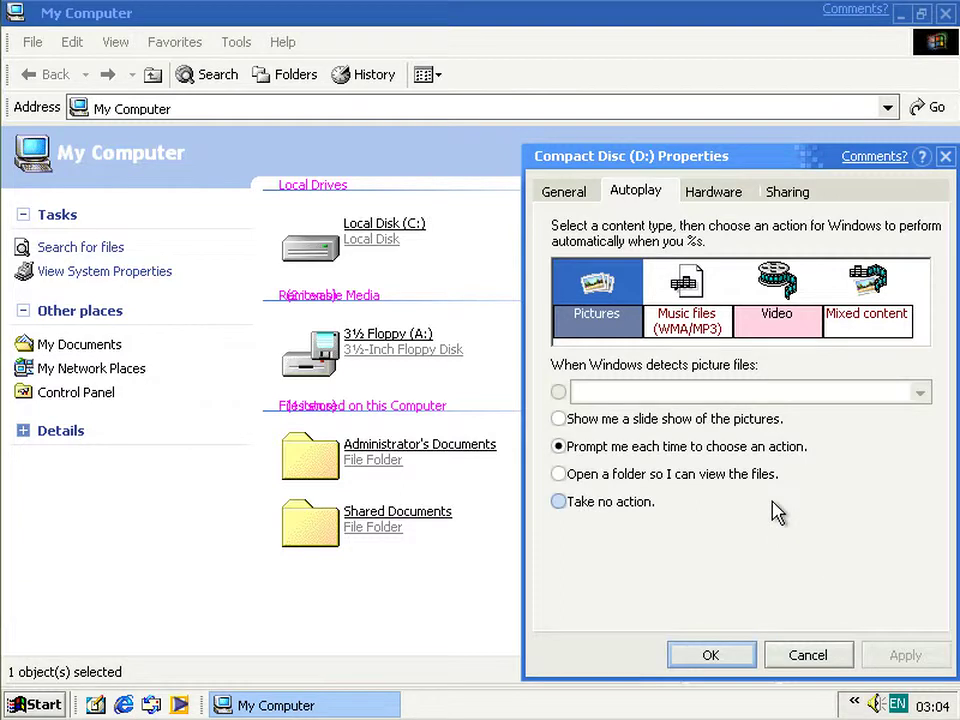
click(798, 664)
click(944, 14)
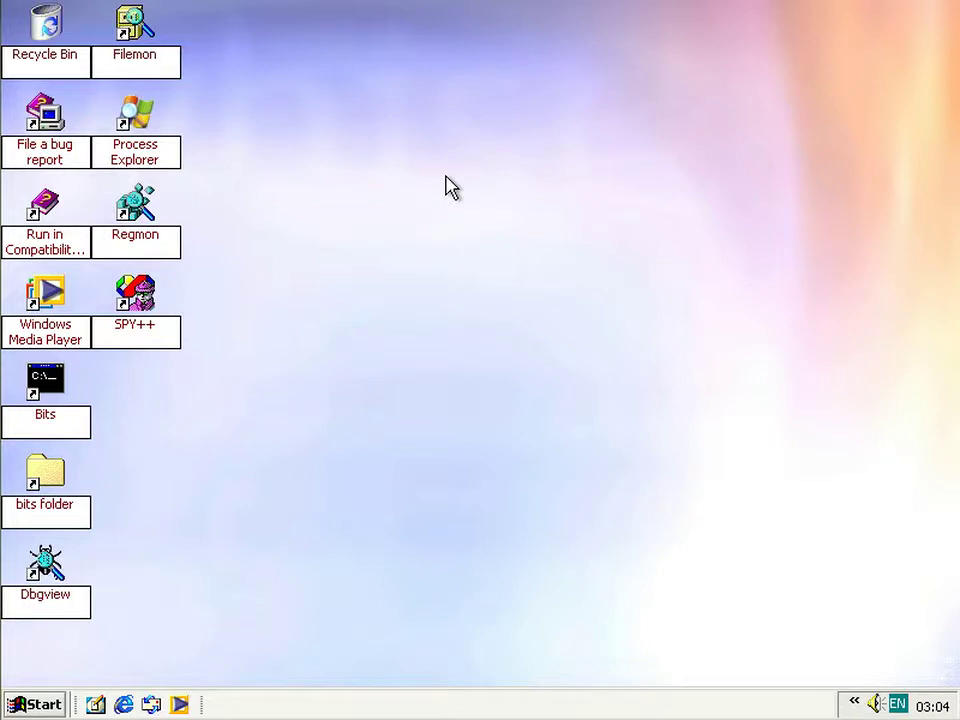
- Insert music.iso and choose 'Open a folder so I can view the files' in Mixed Content
click(150, 0)
mouse_move(215, 41)
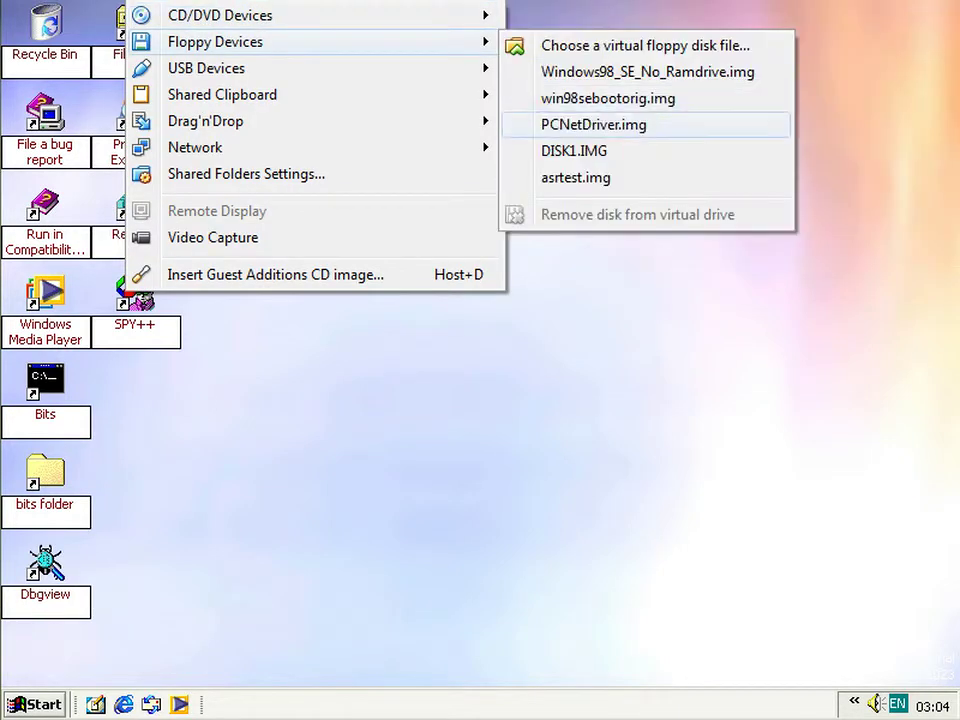
mouse_move(220, 15)
click(570, 124)
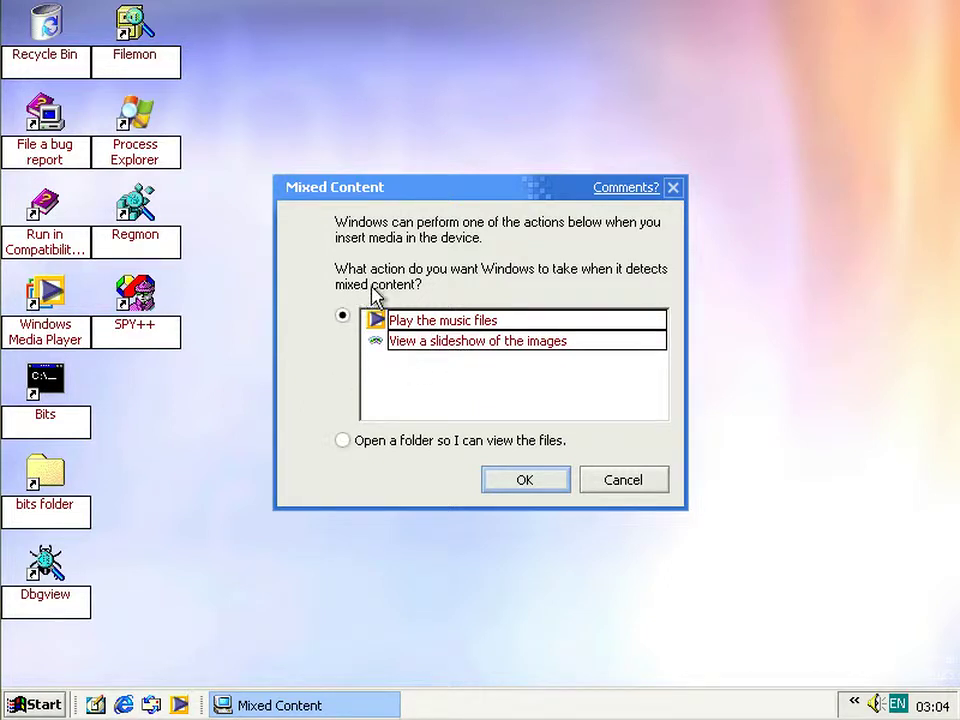
click(397, 450)
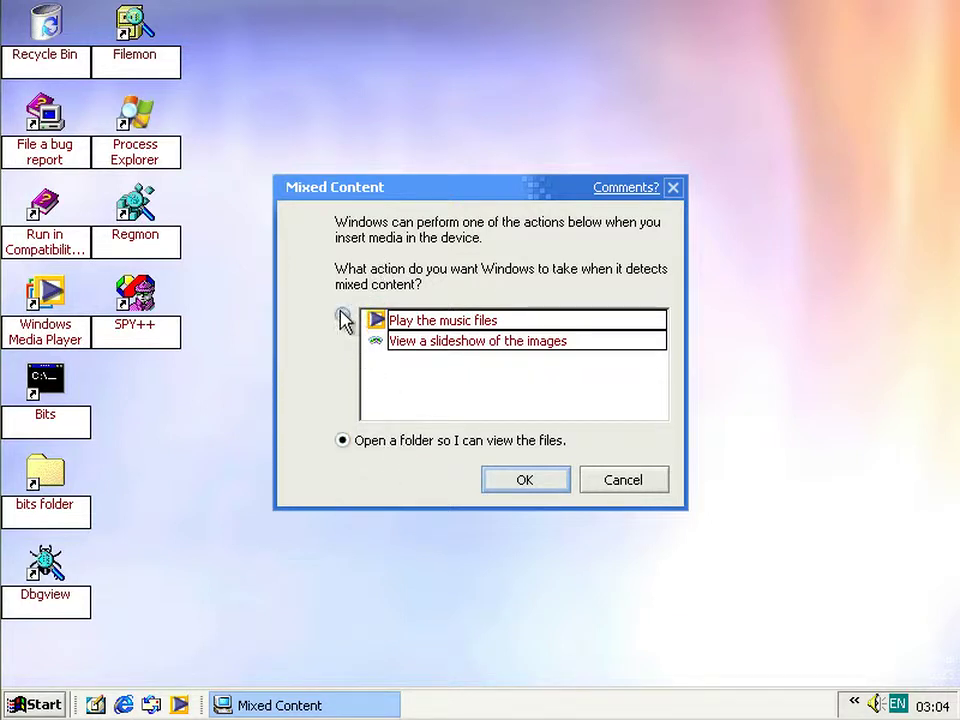
click(397, 321)
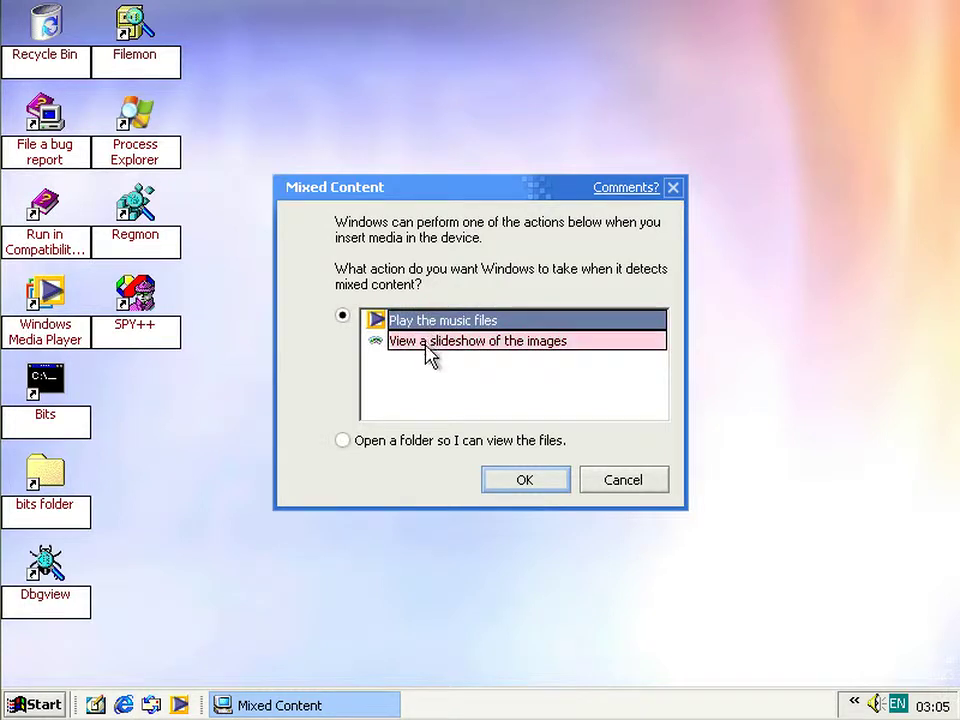
click(418, 442)
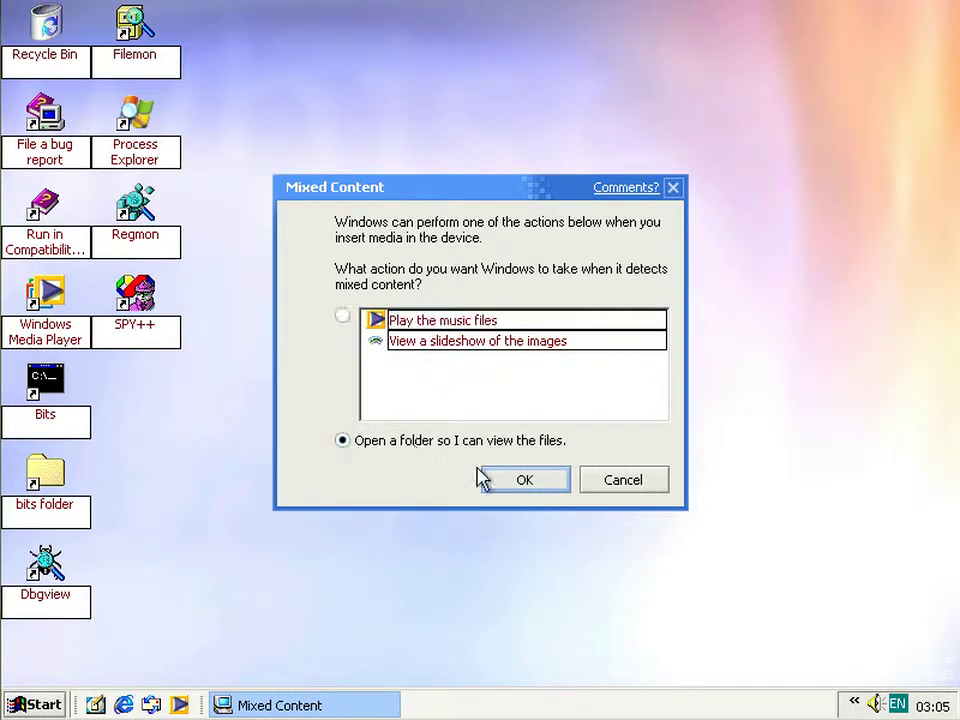
click(505, 482)
- Browse the D: files, checking Folder.jpg's type and size, then close the window
click(507, 490)
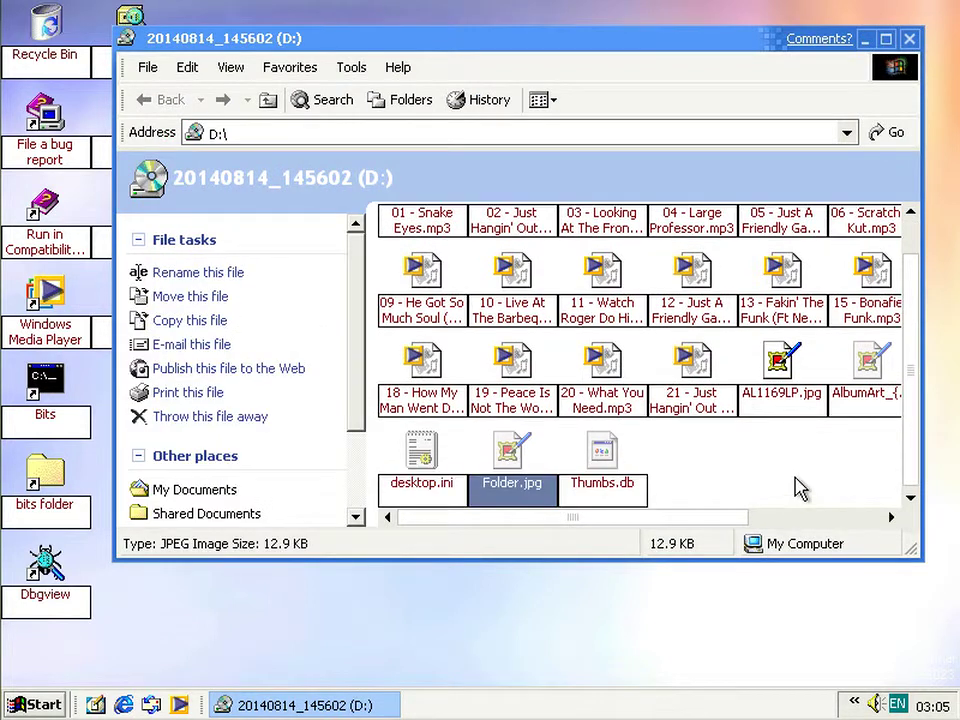
click(798, 488)
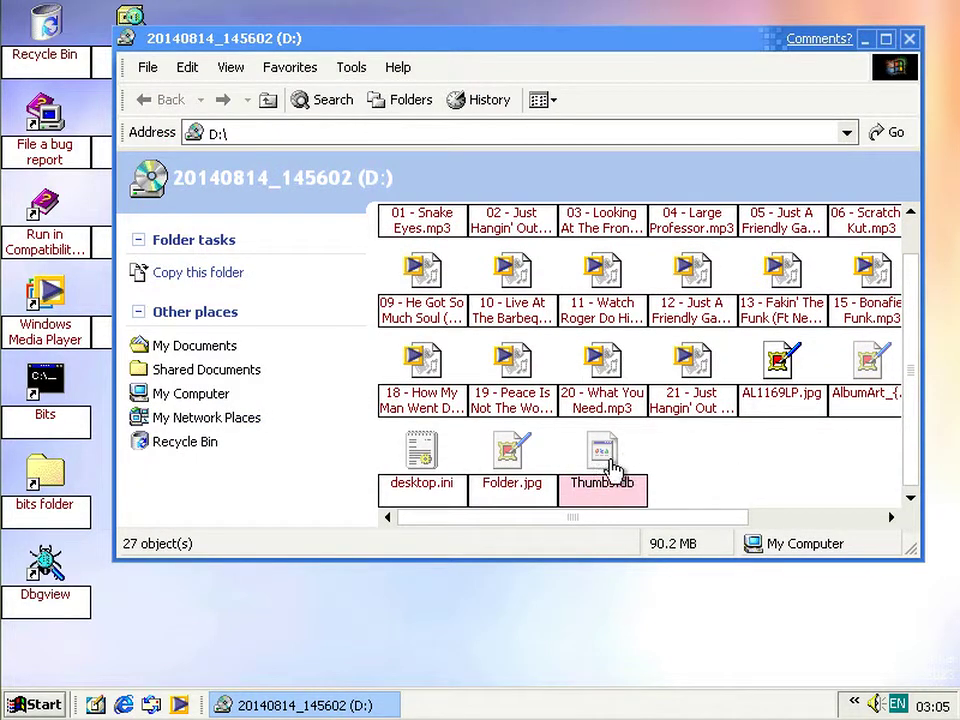
click(522, 455)
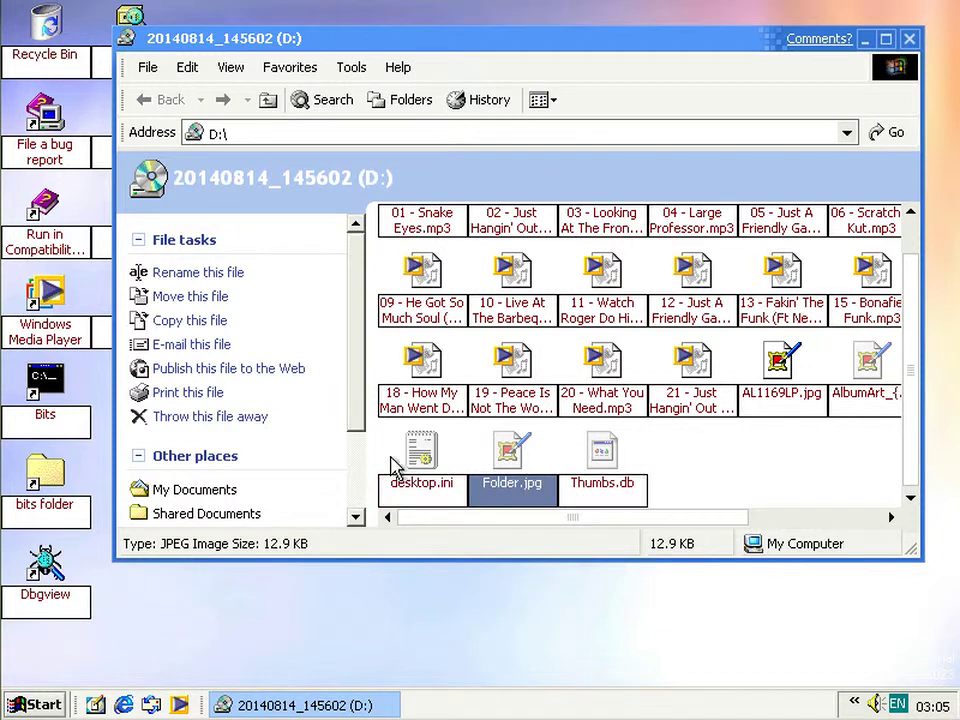
scroll(360, 470, down, 3)
click(804, 476)
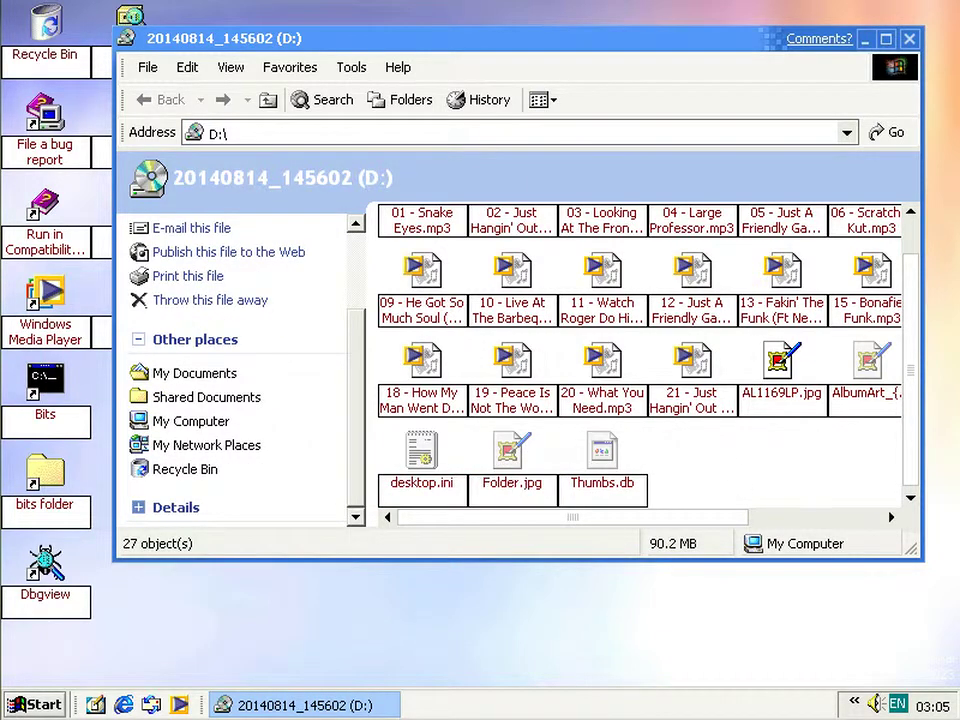
scroll(918, 425, up, 2)
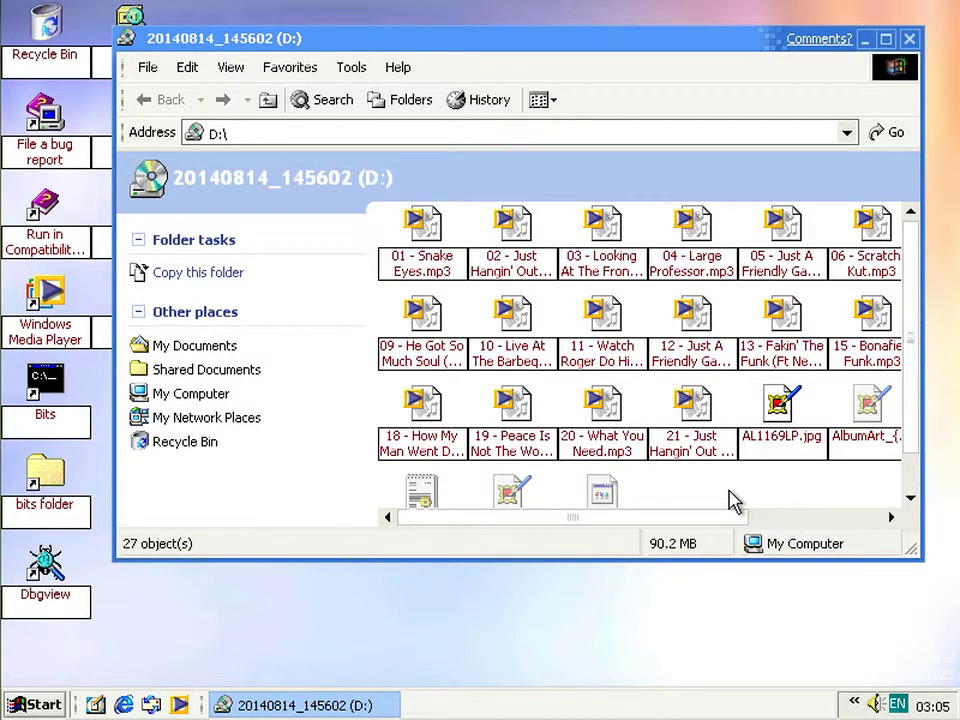
click(909, 39)
click(160, 0)
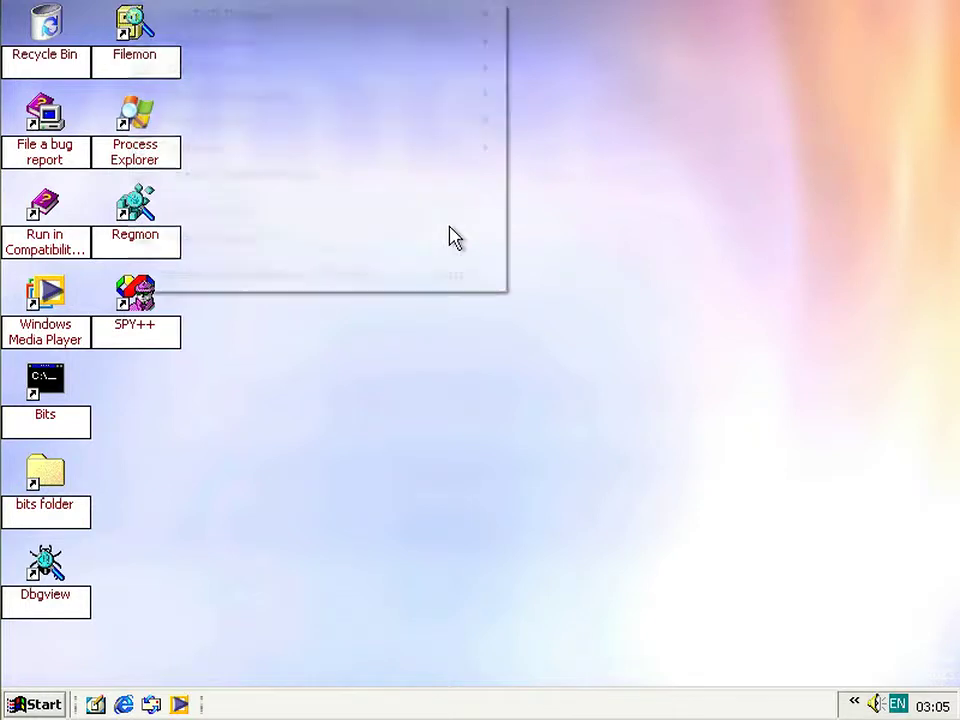
- Reinsert music.iso, choose 'Play the music files', then close Windows Media Player
mouse_move(215, 42)
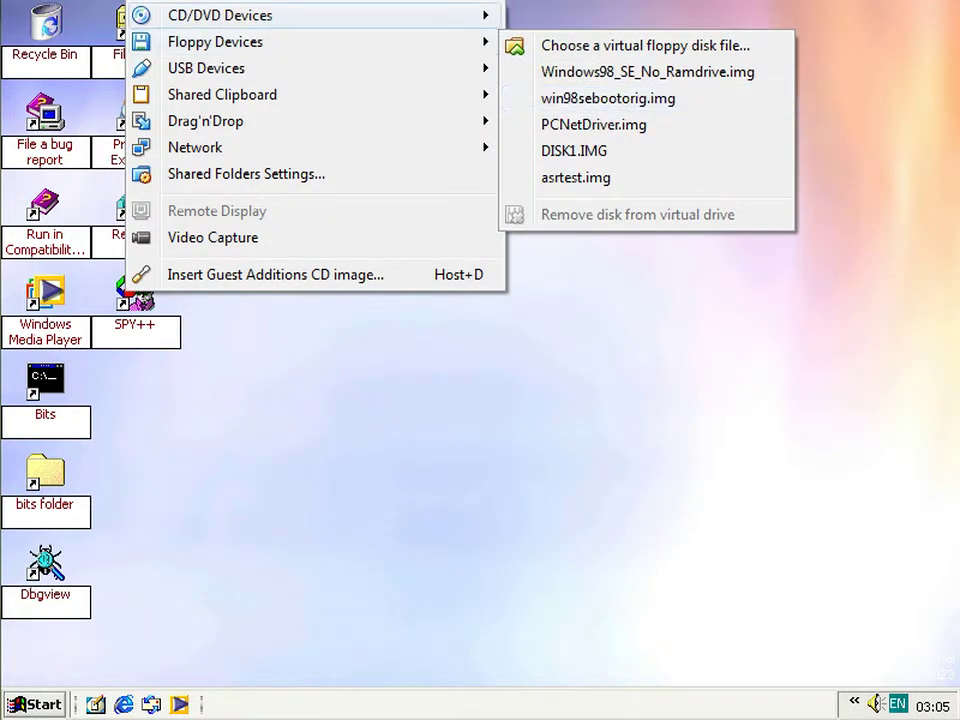
click(450, 228)
click(160, 0)
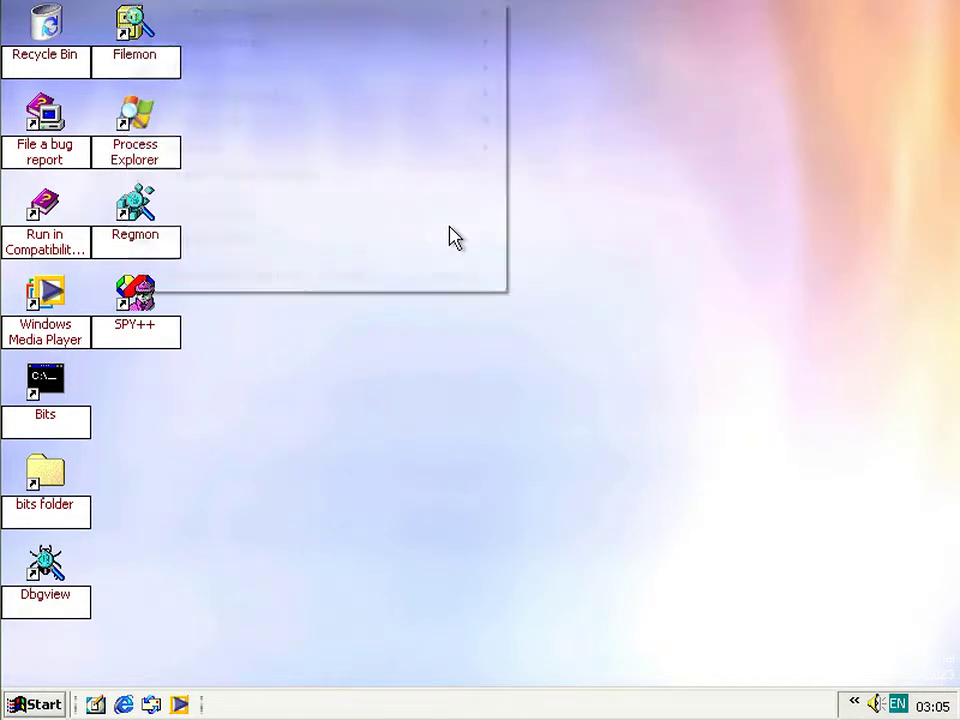
mouse_move(220, 15)
click(570, 98)
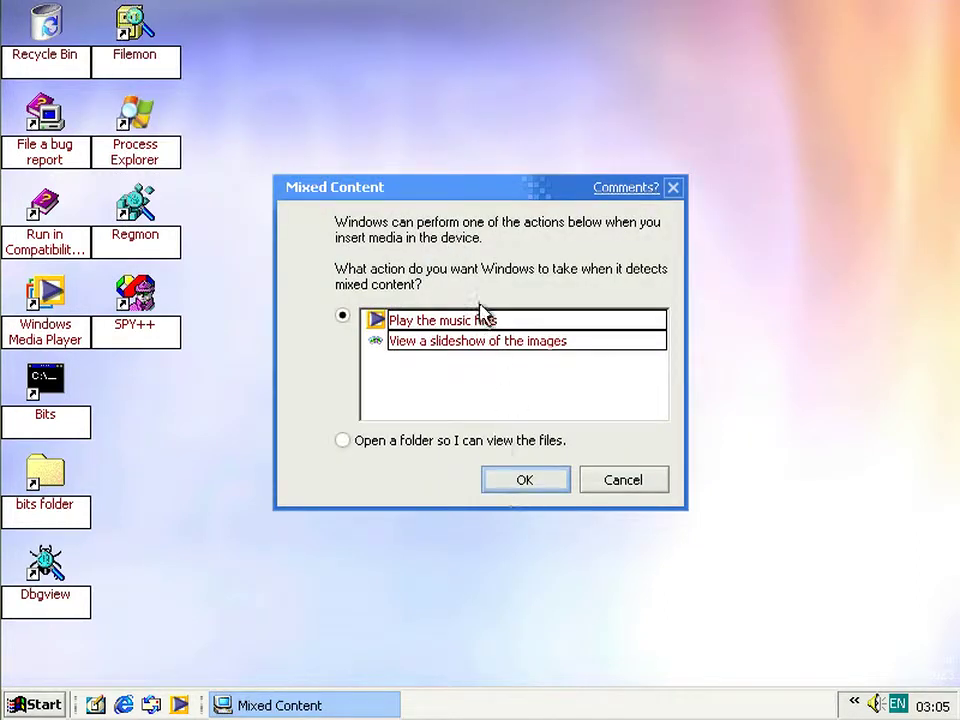
click(406, 326)
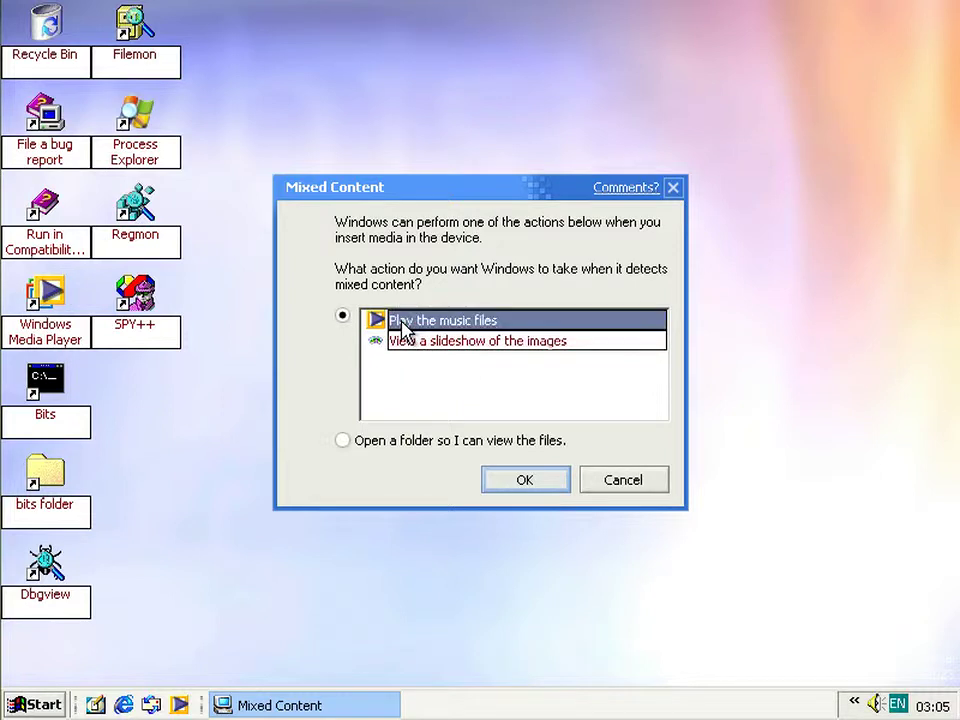
click(520, 489)
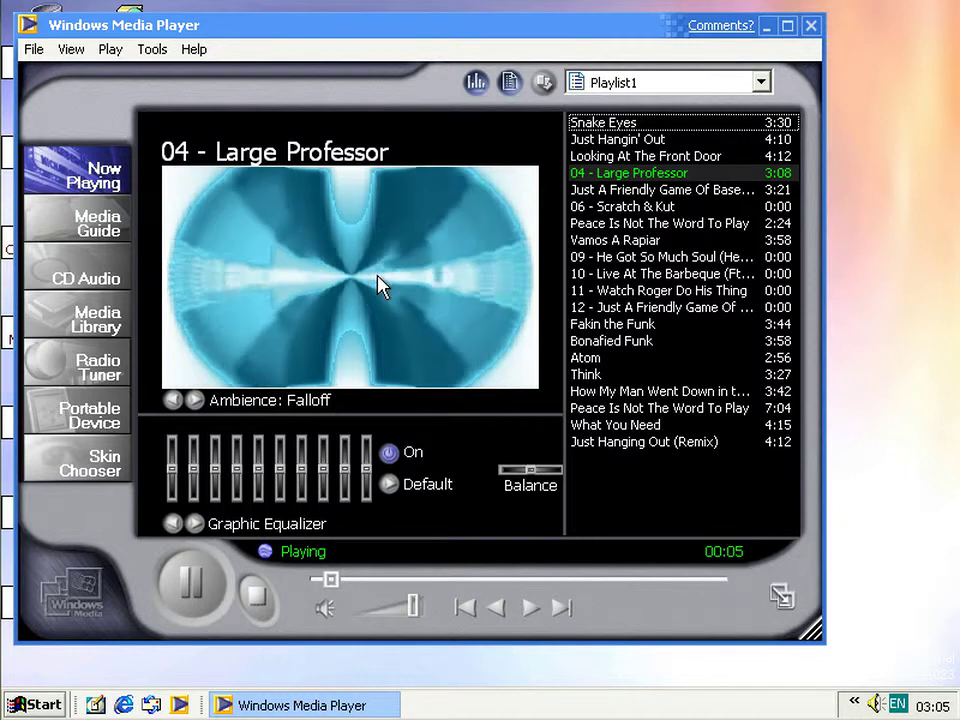
click(811, 26)
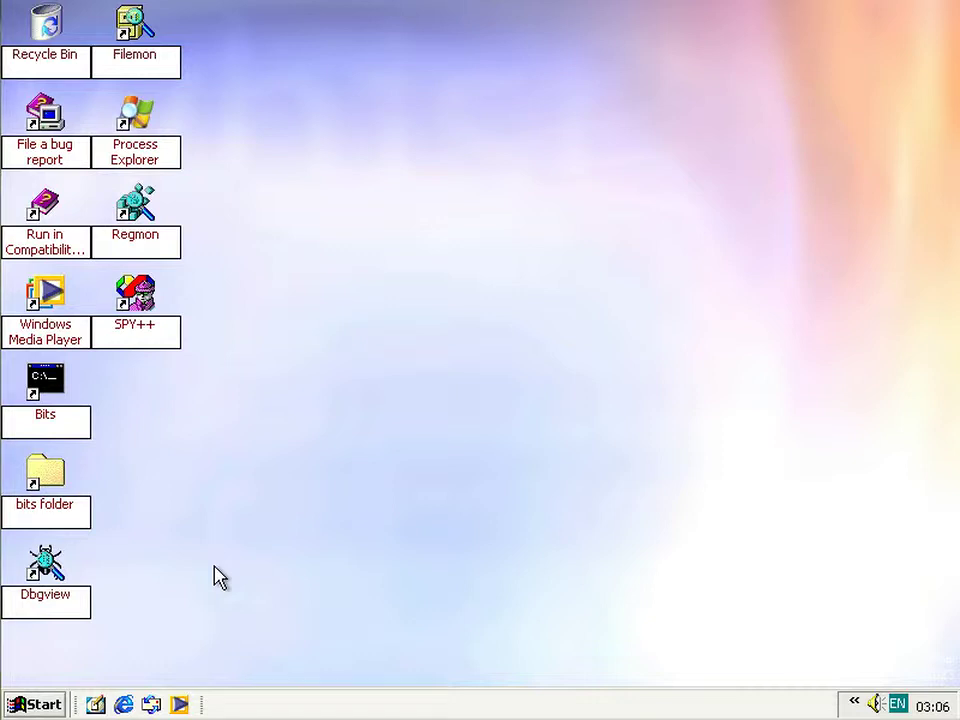
- Open Control Panel in classic view and launch the Speech settings
click(60, 702)
click(332, 422)
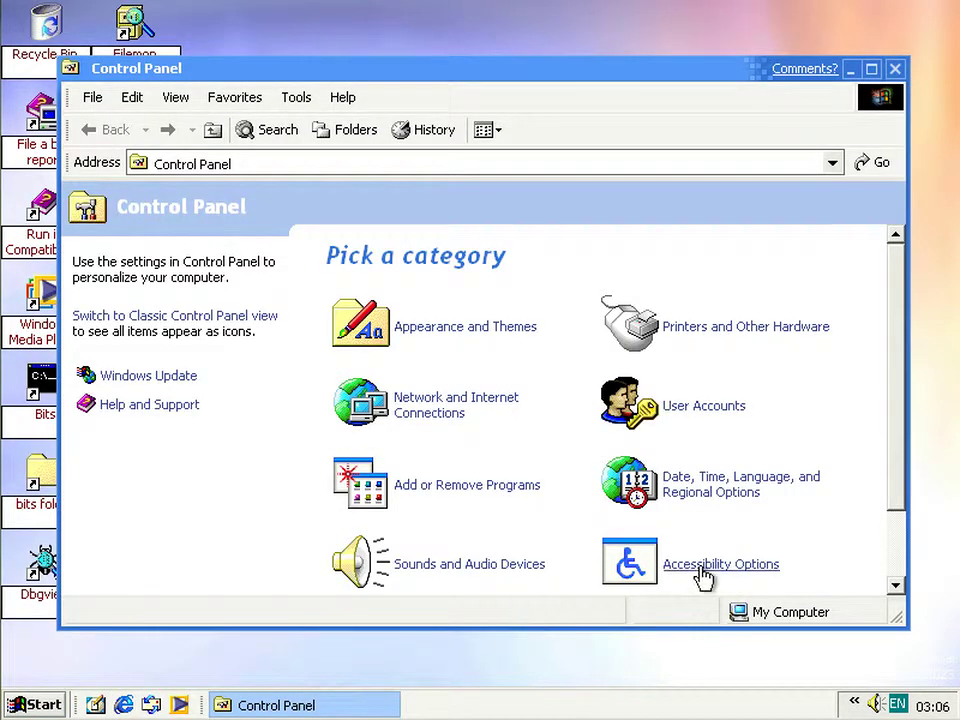
scroll(703, 574, down, 2)
scroll(480, 415, up, 2)
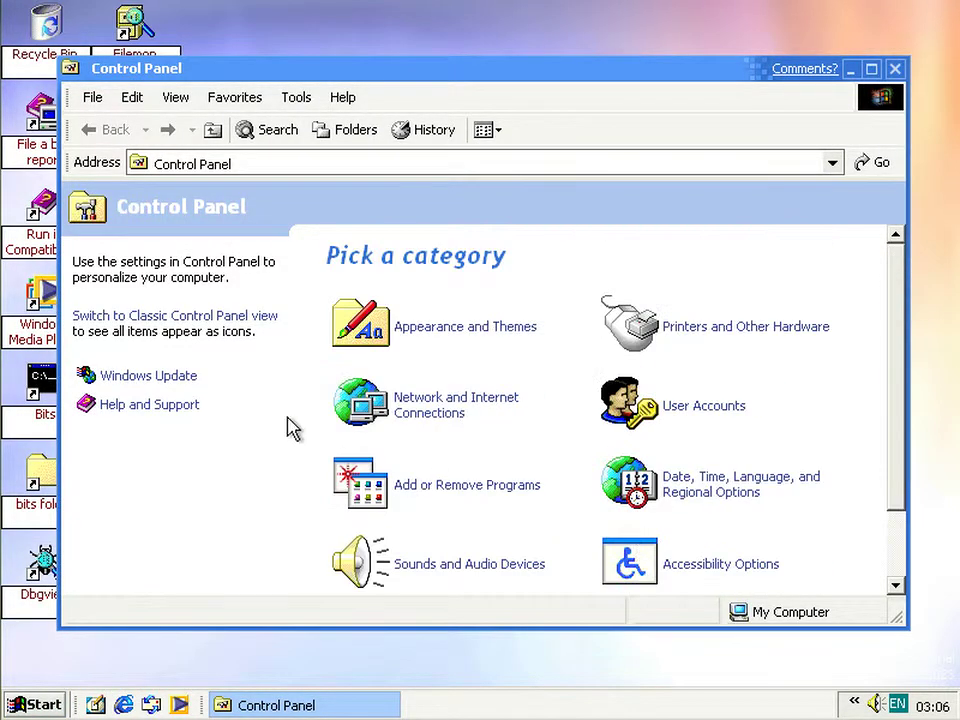
click(218, 322)
scroll(504, 392, down, 2)
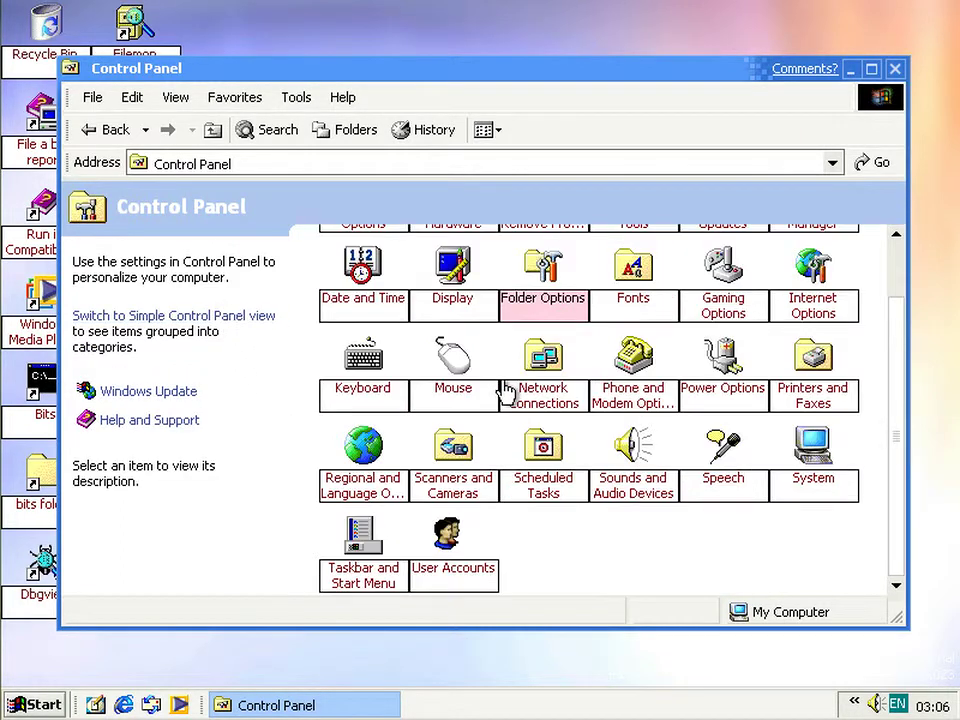
click(549, 405)
double_click(733, 476)
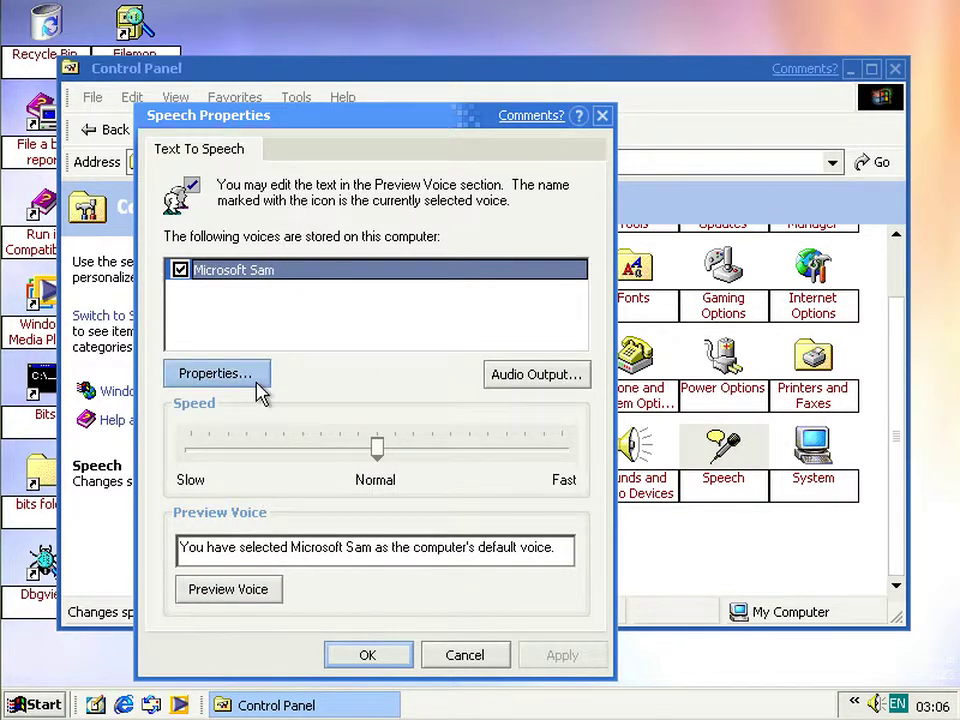
- Preview the Microsoft Sam voice, cancel its Properties, and bring up Audio Output settings
click(228, 589)
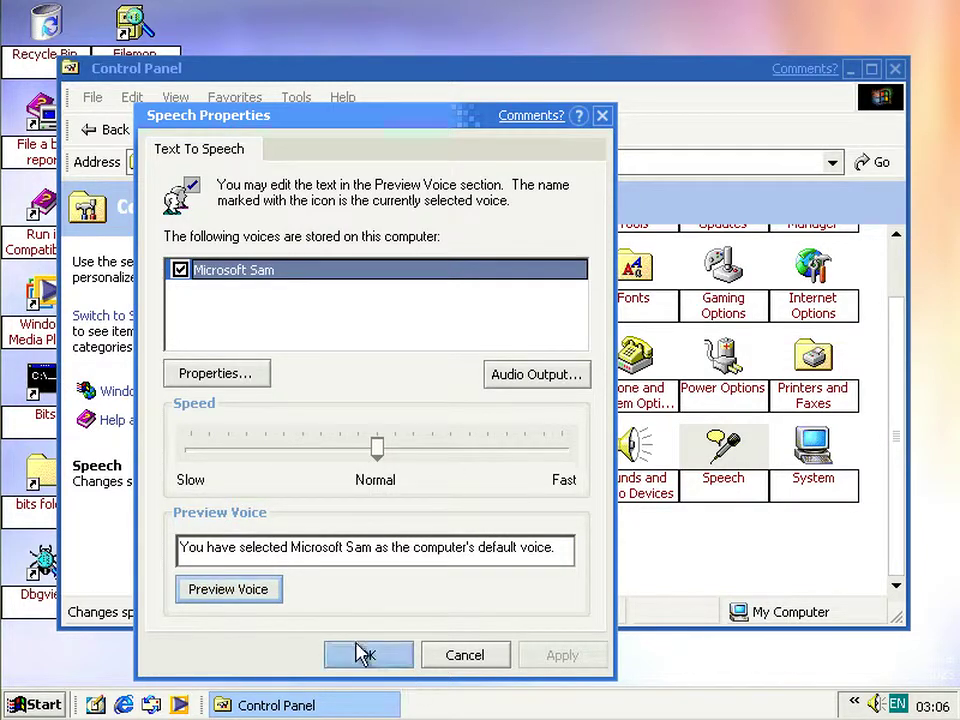
click(244, 373)
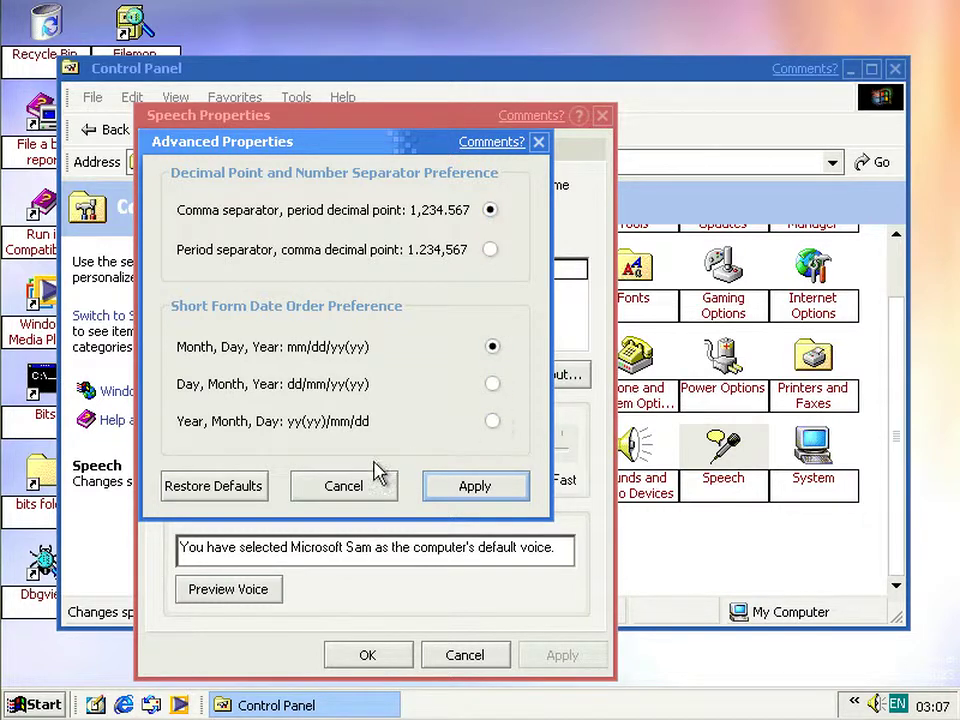
click(320, 486)
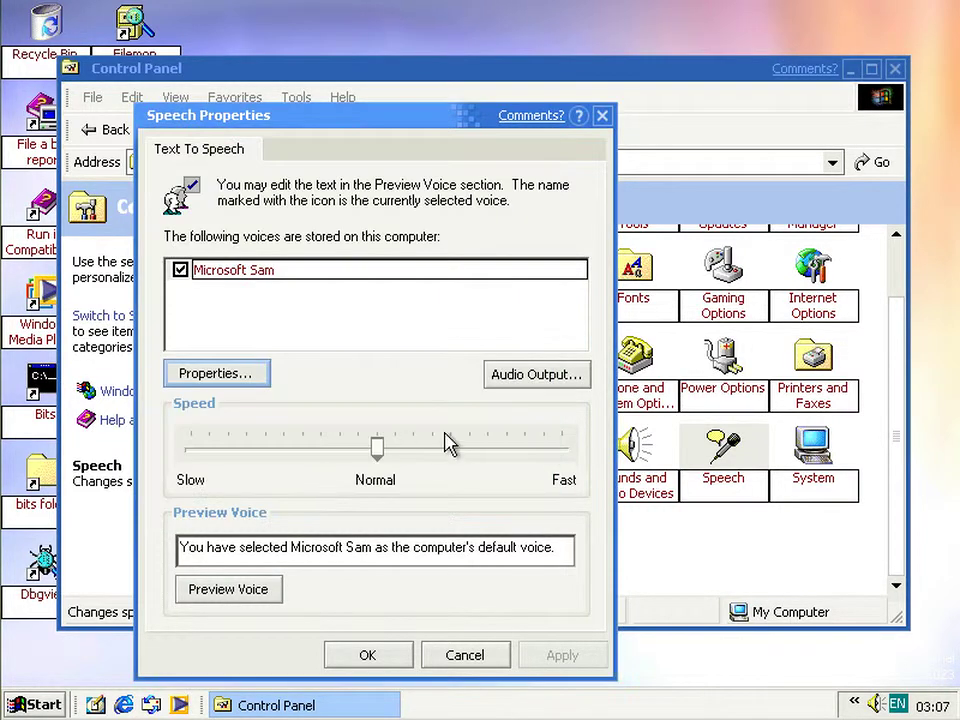
click(510, 374)
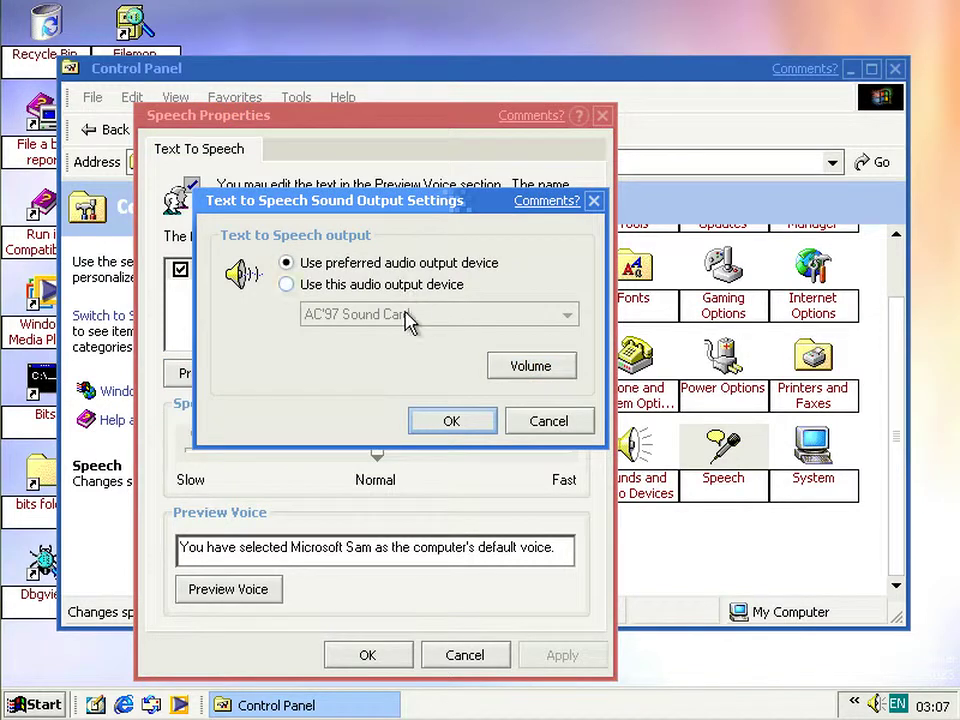
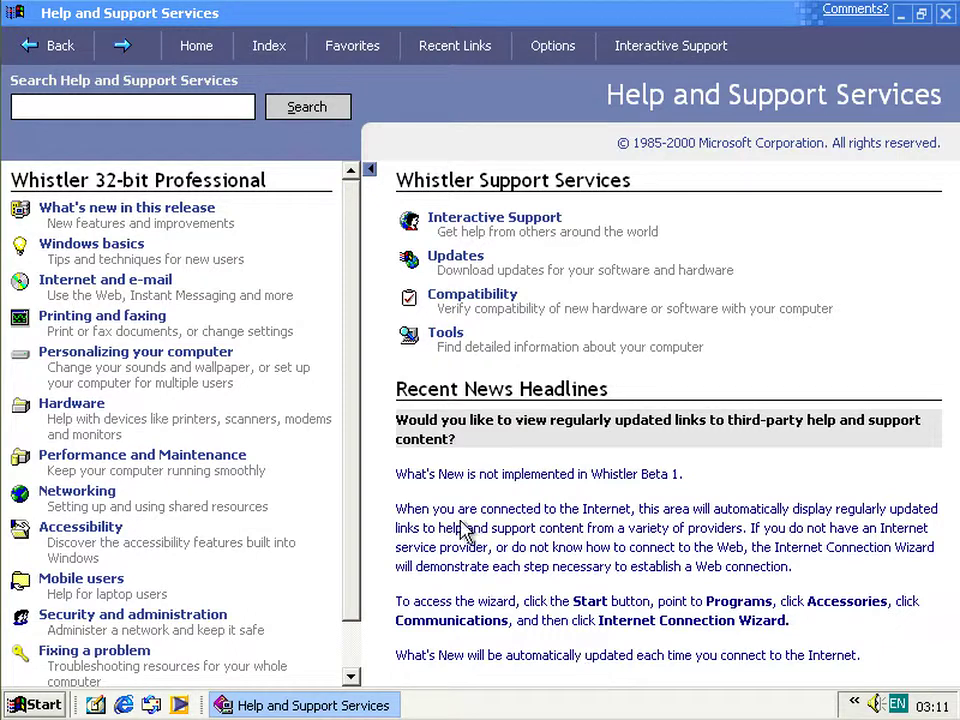
- Scroll the Help and Support home page down and back up to review its topics
scroll(351, 512, down, 2)
scroll(352, 470, up, 2)
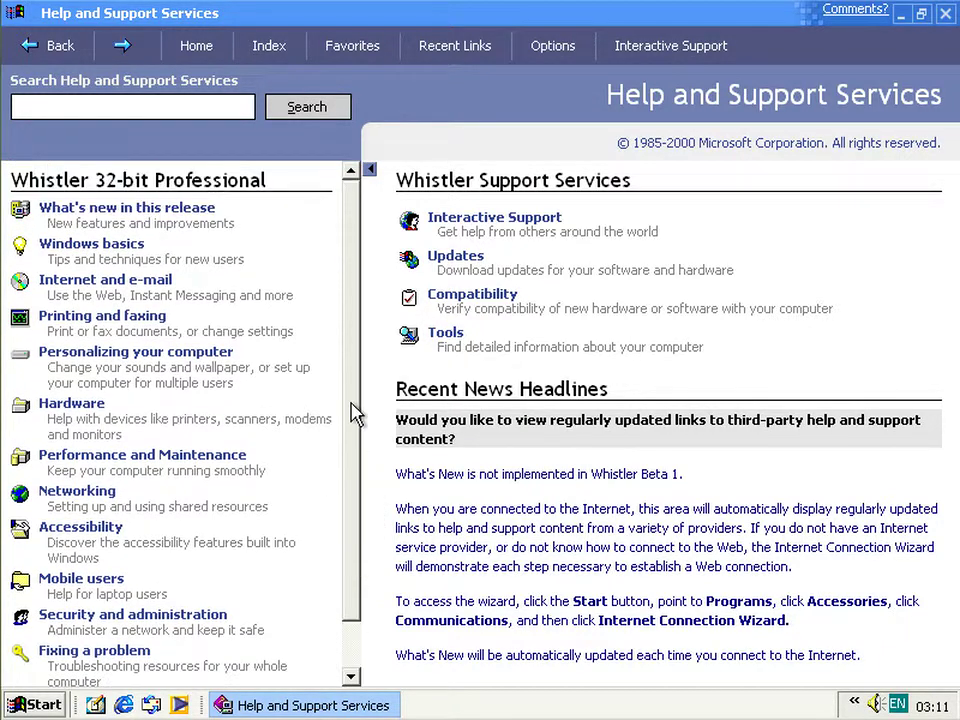
- Go to Interactive Support > Remote Assistance > Send a Remote Control Invitation and reach the invitation form
click(474, 228)
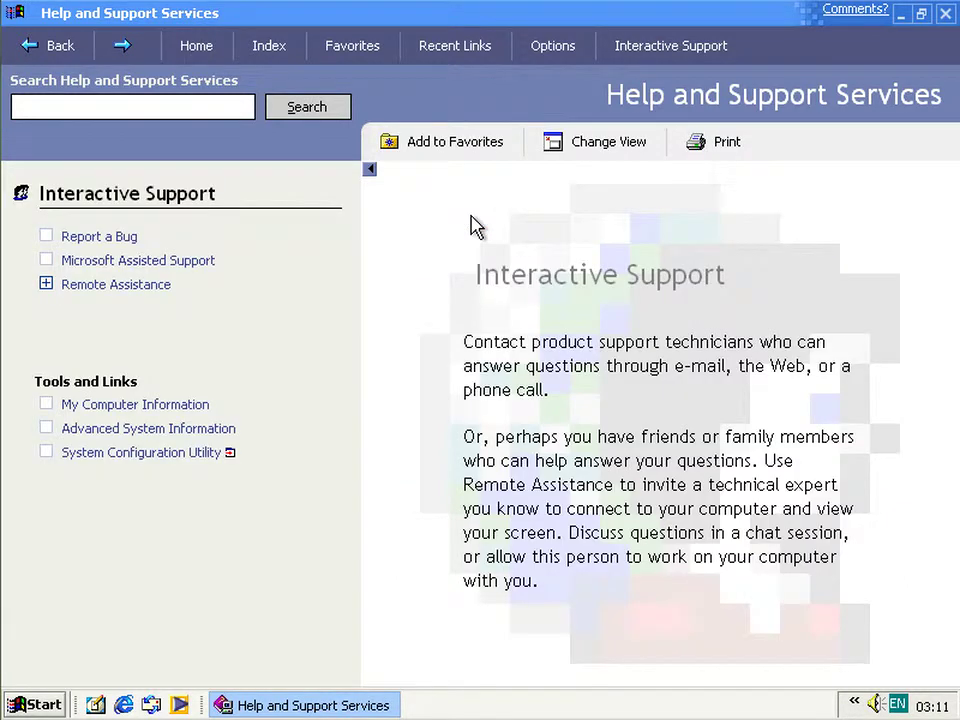
click(98, 285)
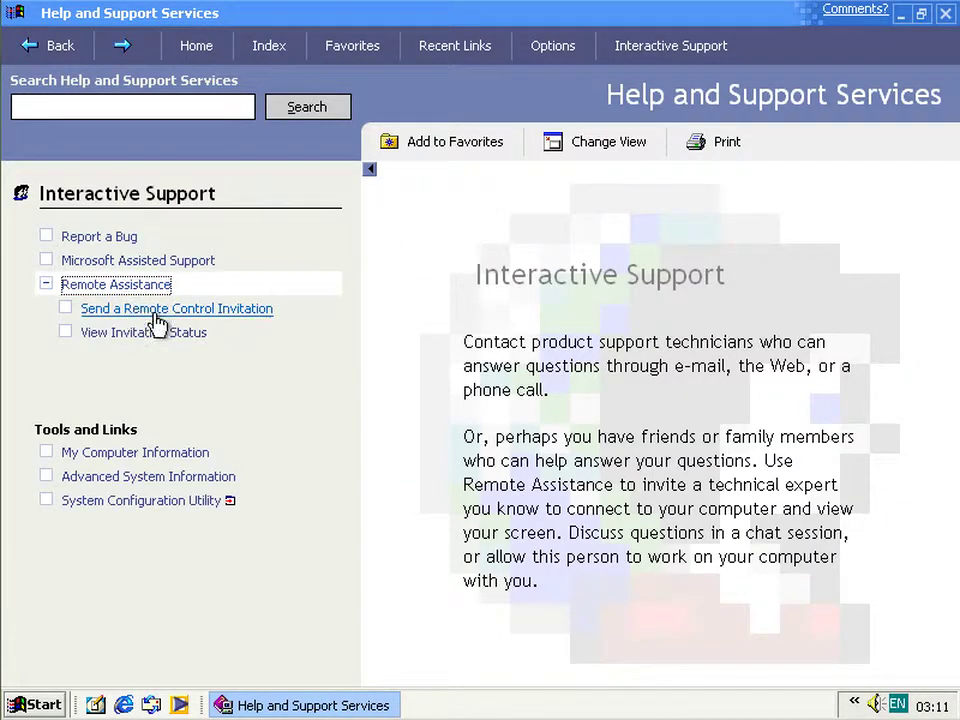
click(228, 310)
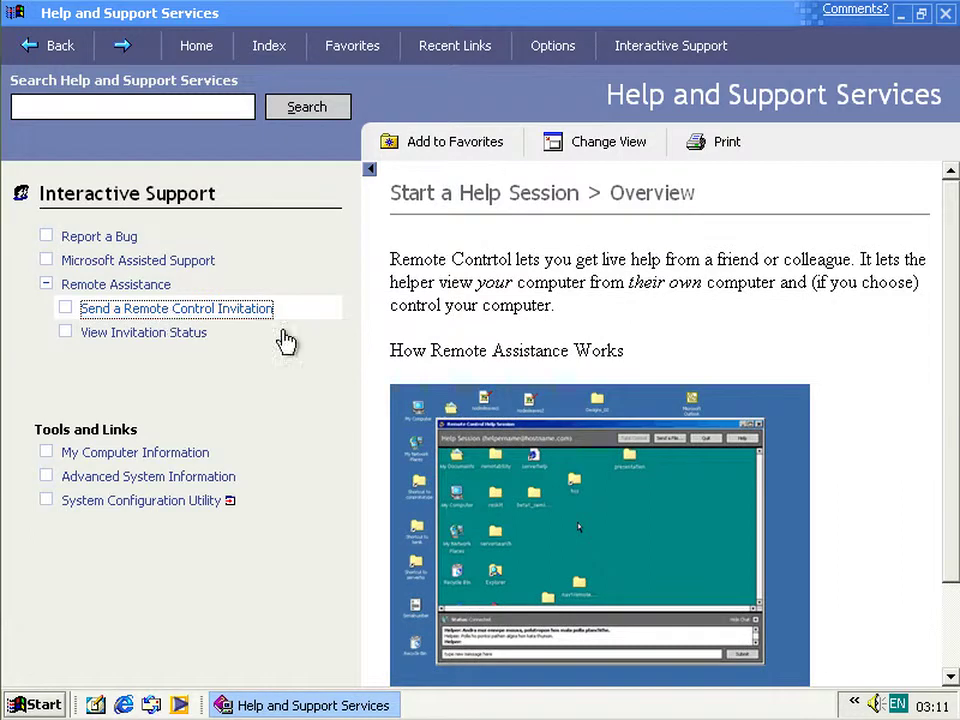
scroll(915, 414, down, 3)
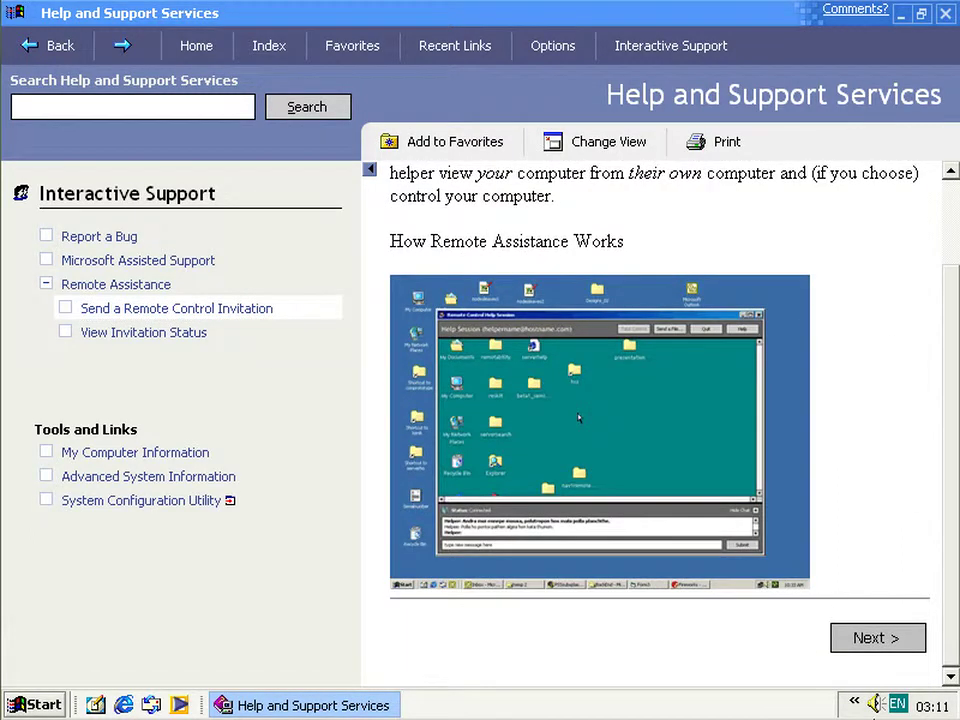
click(869, 645)
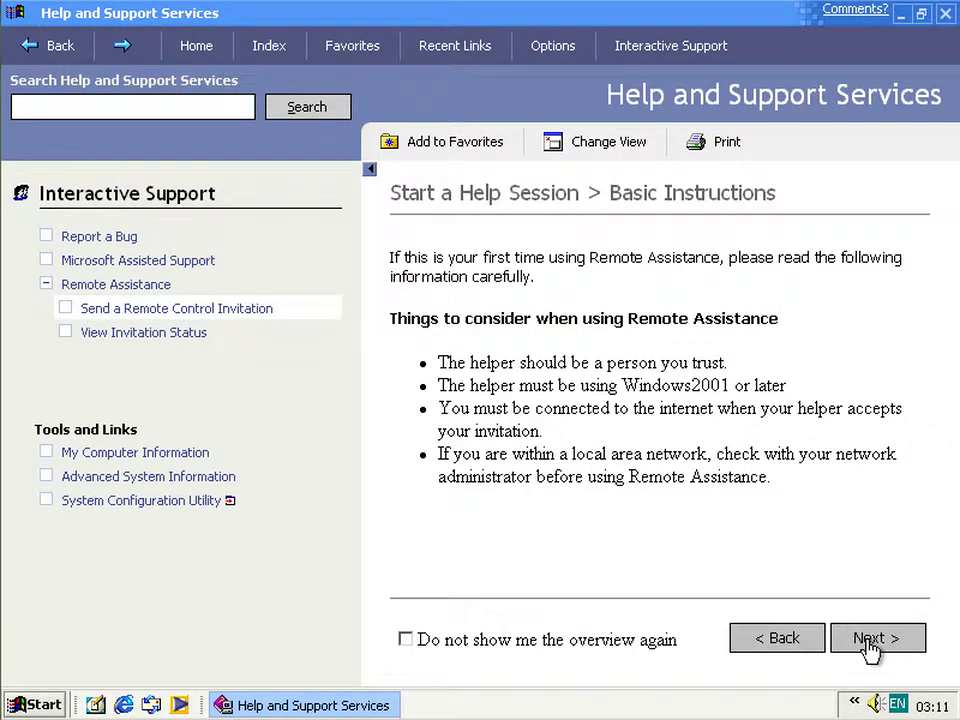
click(870, 645)
- Enter the helper's e-mail, the sender's name and the message 'I need Help!!!', then continue
click(679, 415)
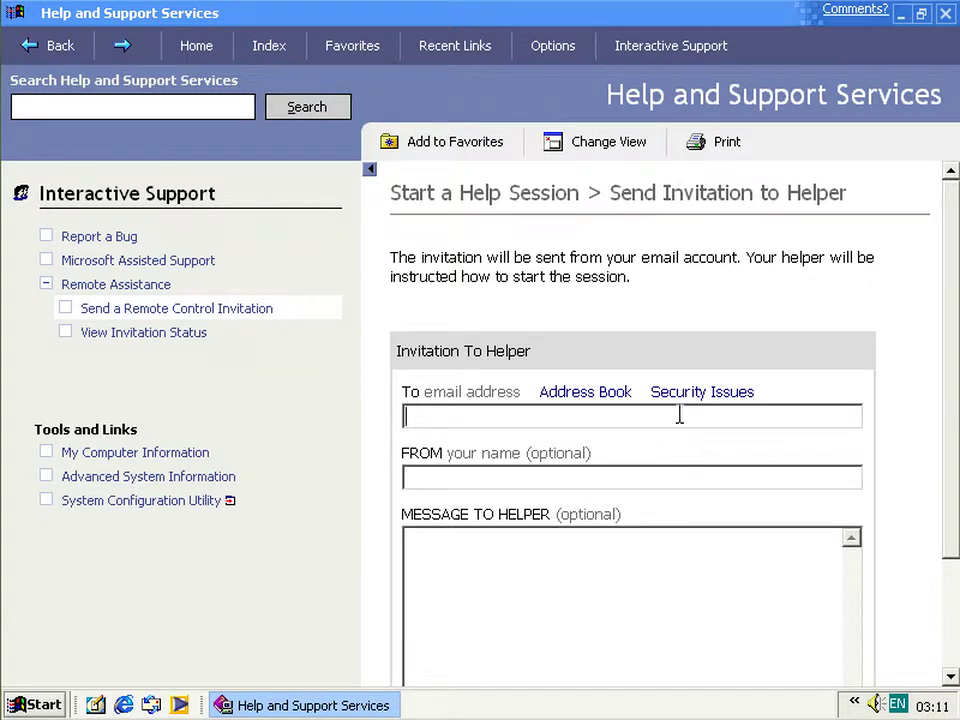
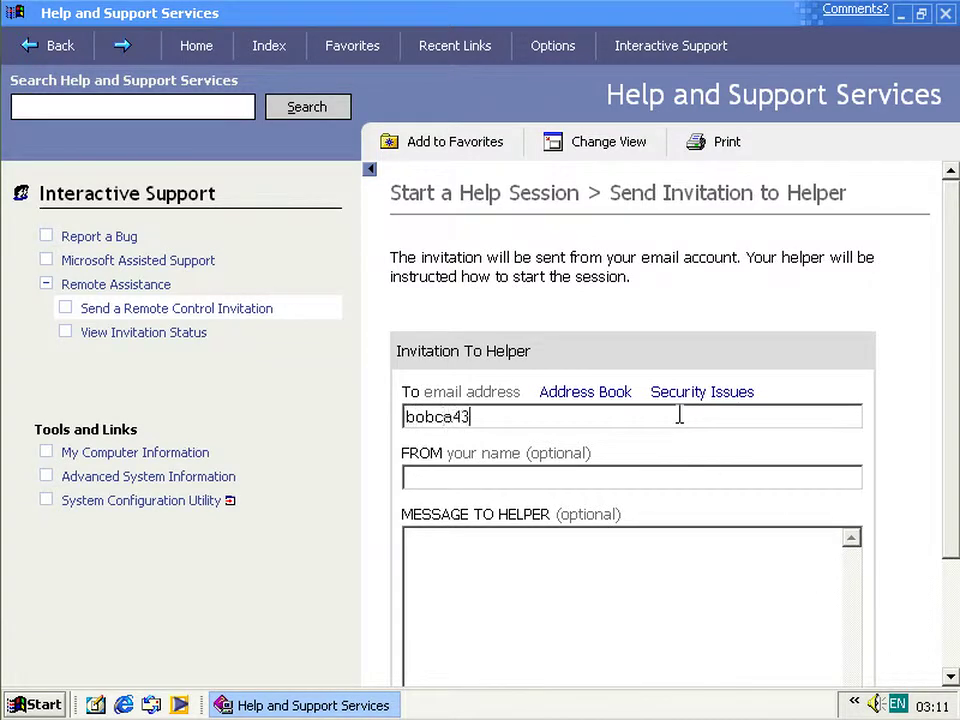
key(Left)
key(Left)
key(Left)
key(Left)
key(Left)
key(Left)
key(Left)
key(Left)
key(Left)
click(630, 477)
text(Bob)
click(593, 571)
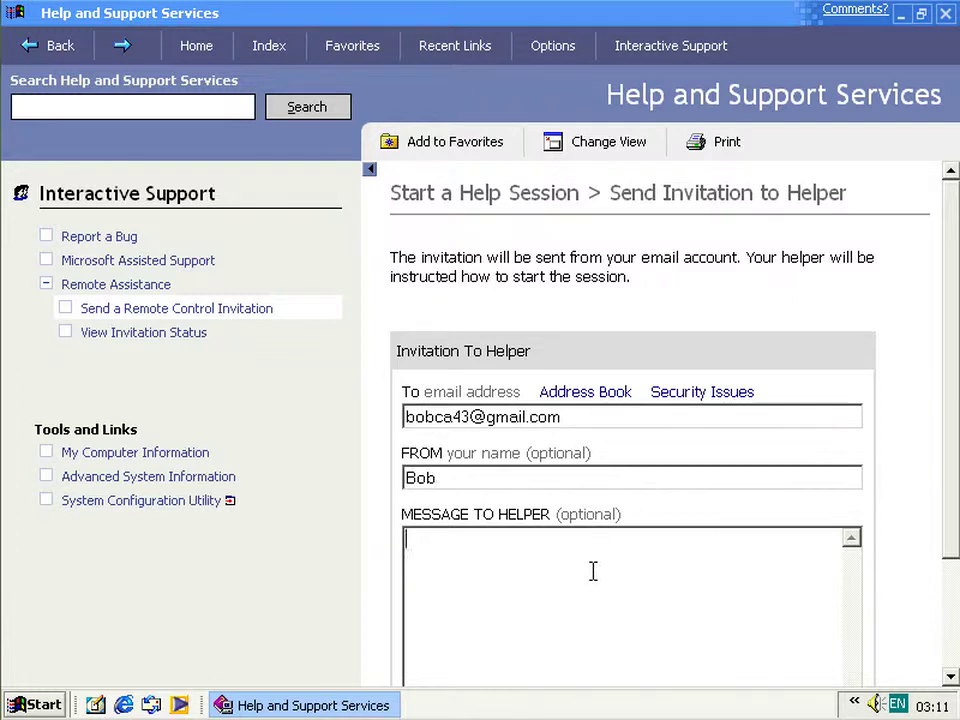
text(I need Help!!!)
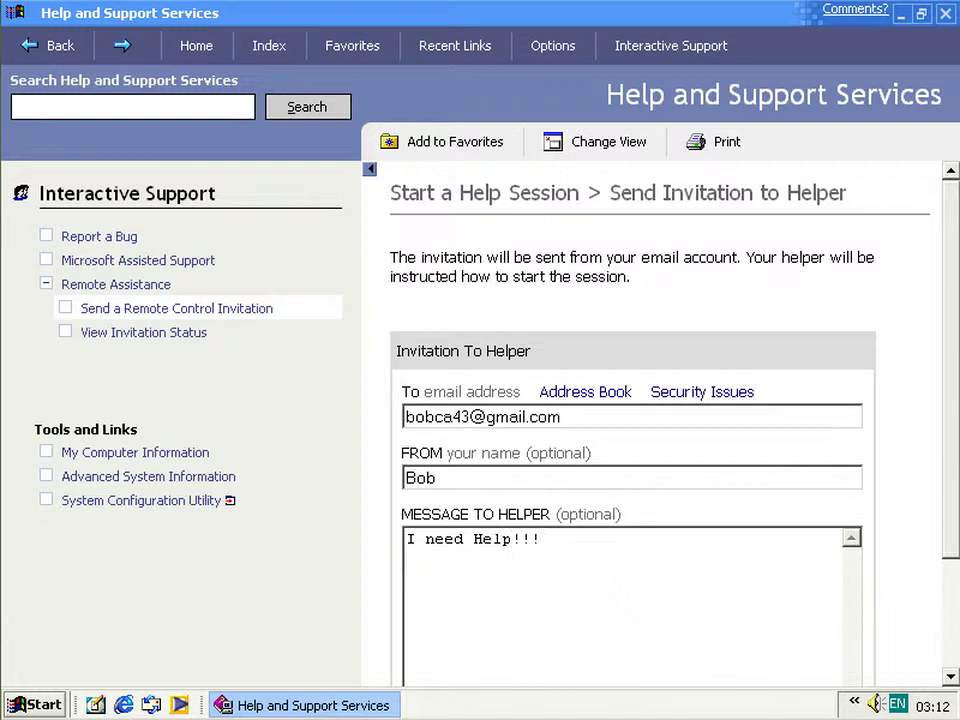
click(949, 634)
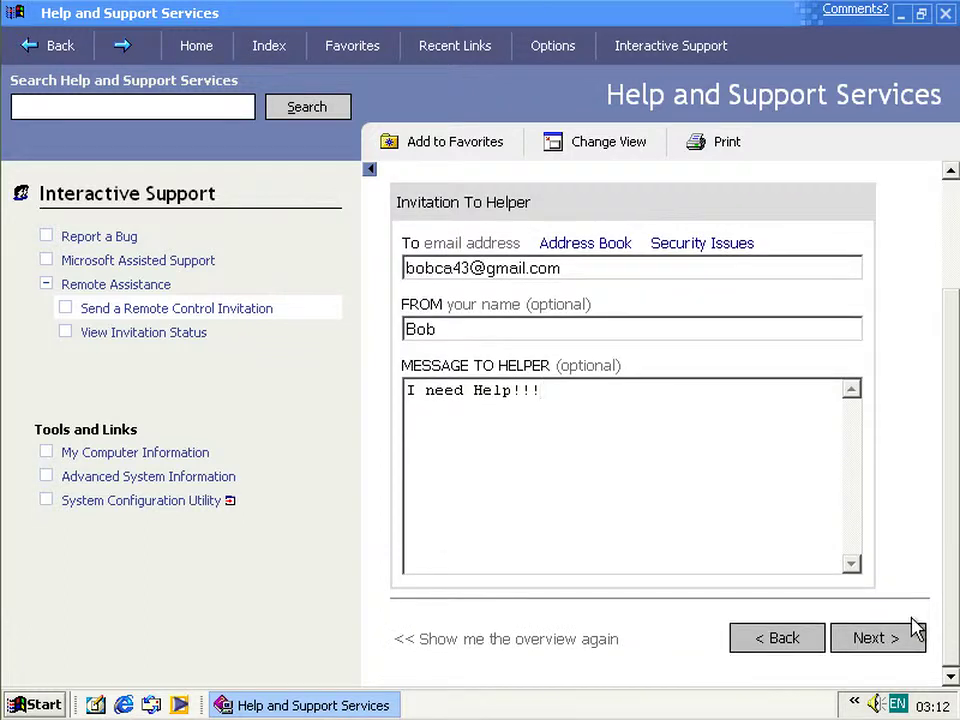
click(911, 638)
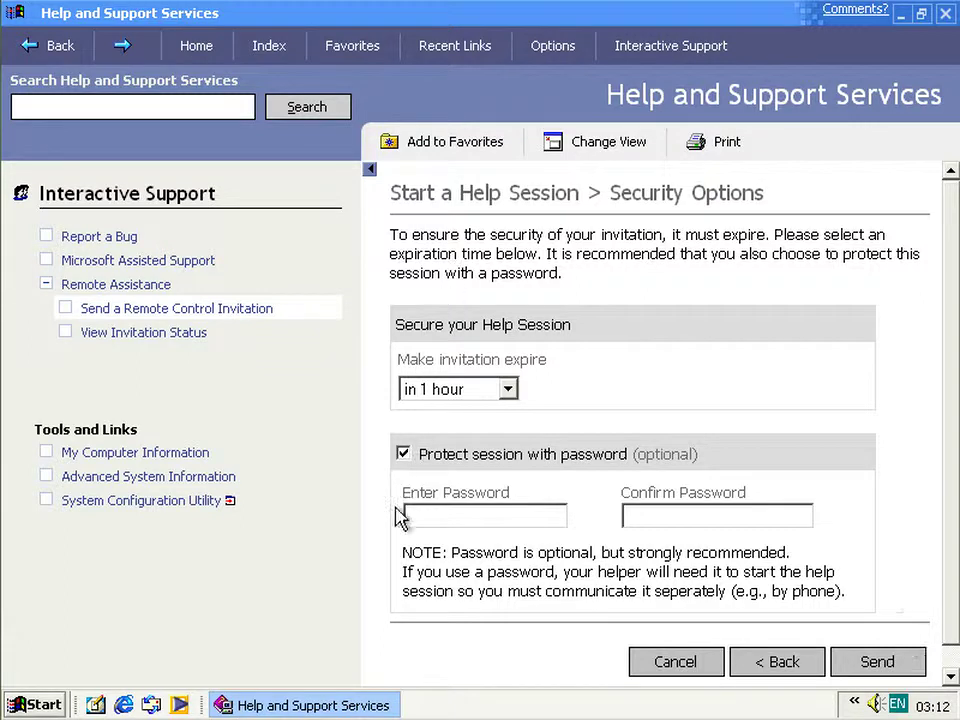
- Send the invitation without password protection, set to expire in 1 day
click(403, 454)
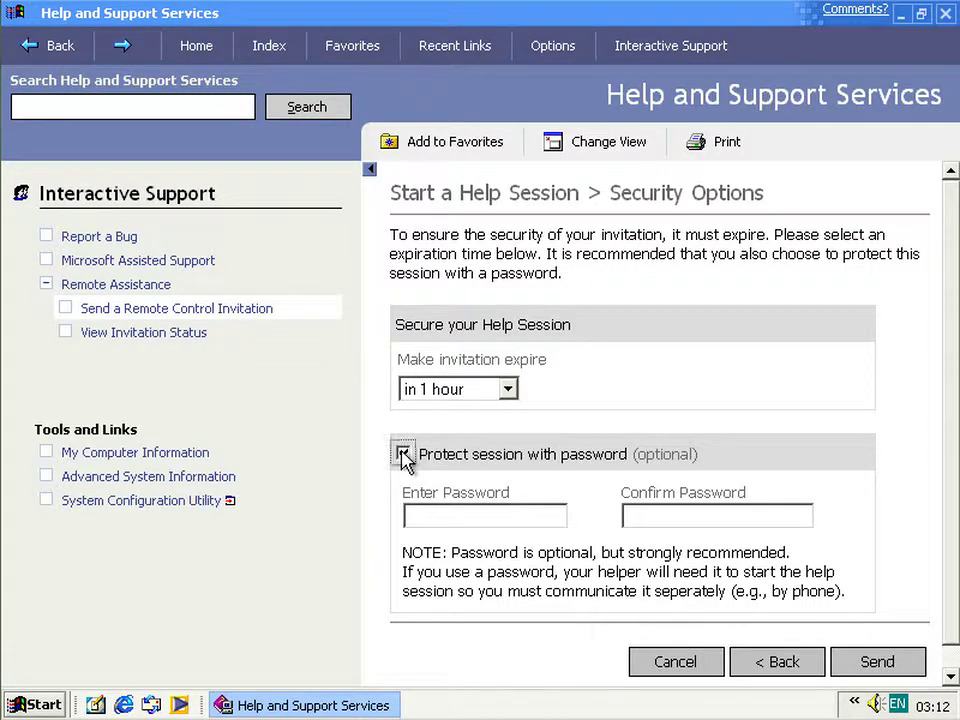
click(460, 390)
click(456, 510)
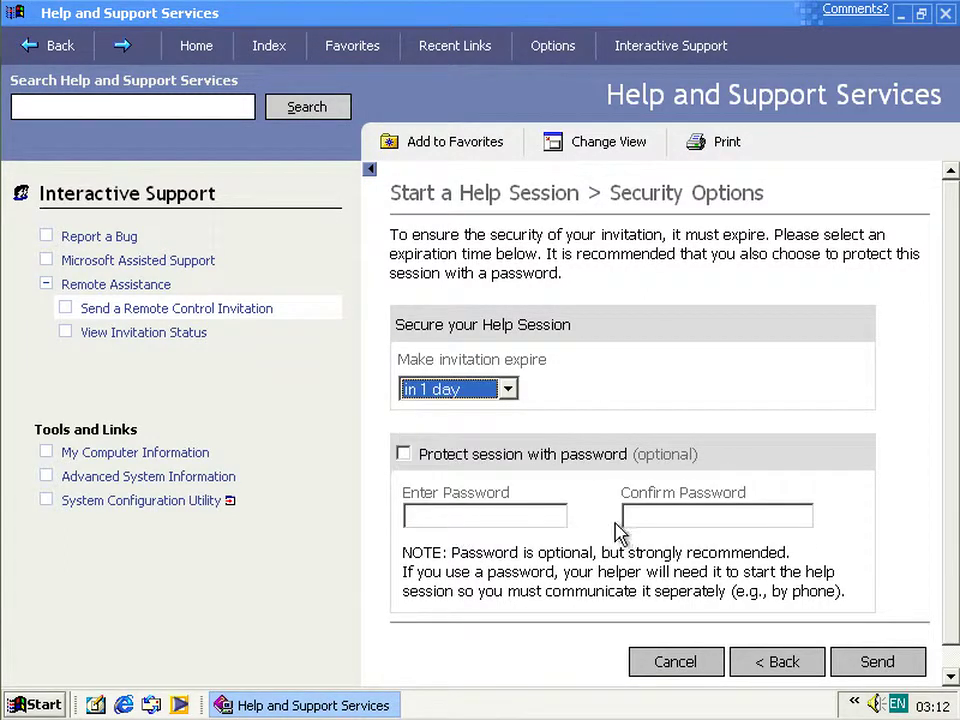
click(853, 662)
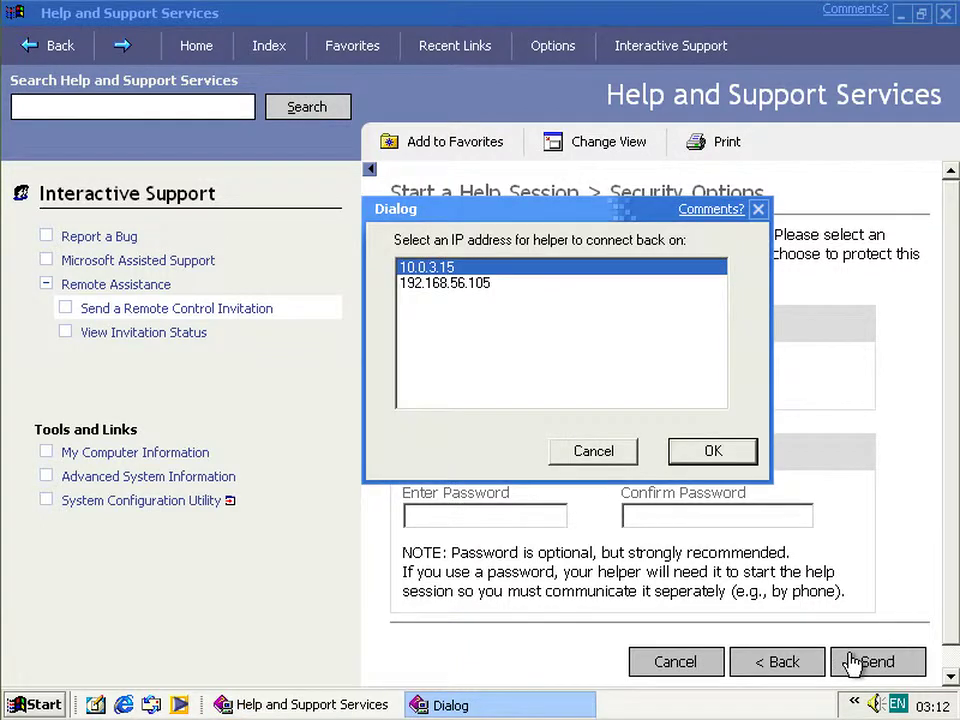
- Choose 192.168.56.105 as the connect-back address and accept the certificate warning
click(497, 285)
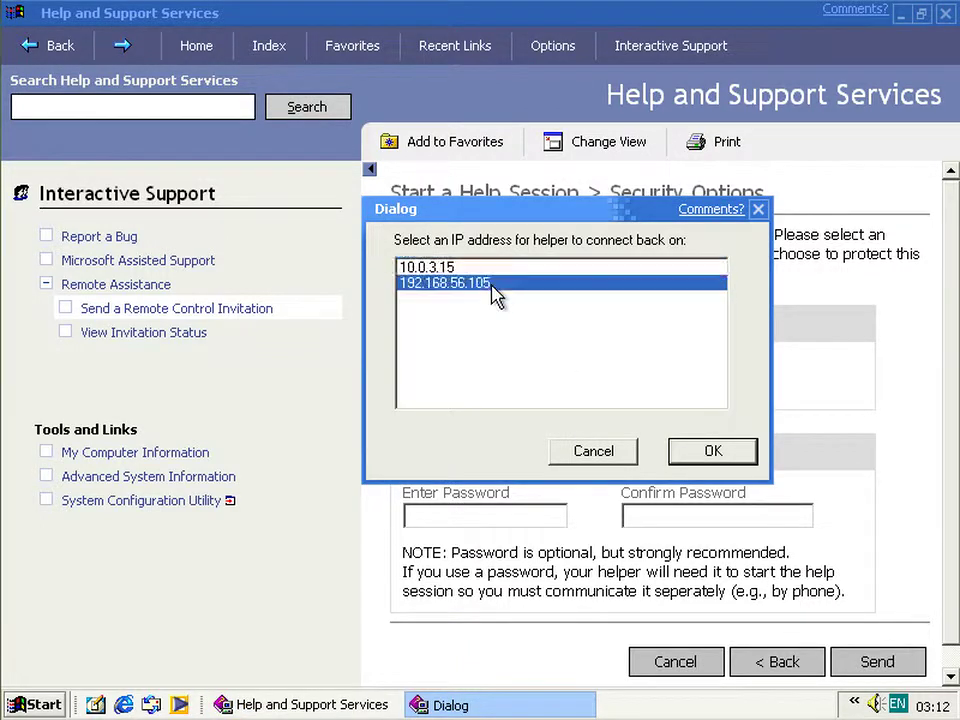
click(477, 272)
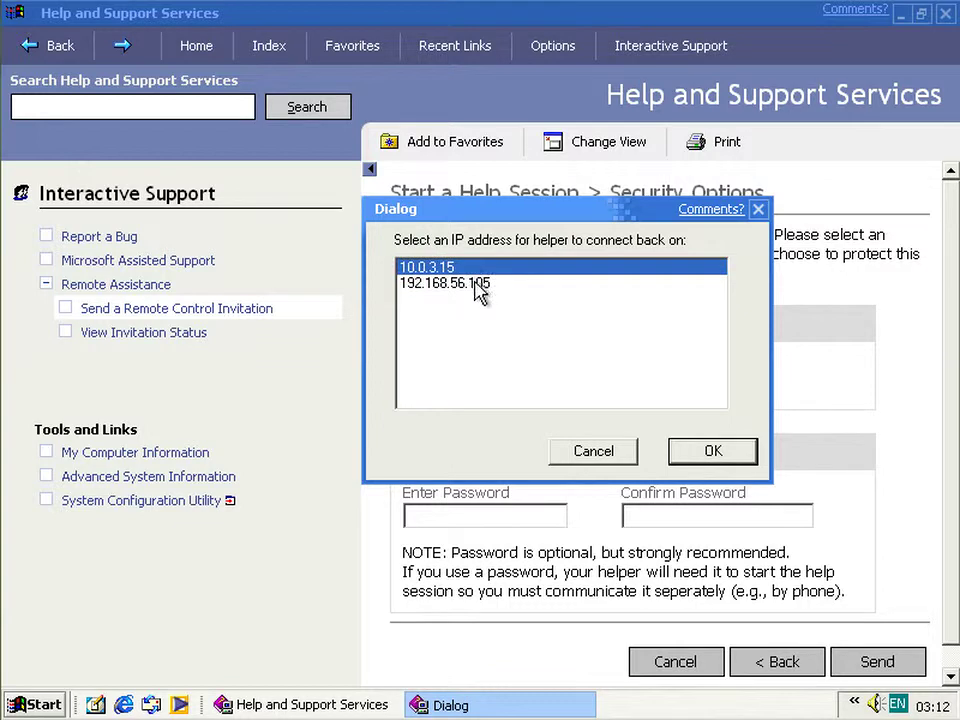
click(478, 288)
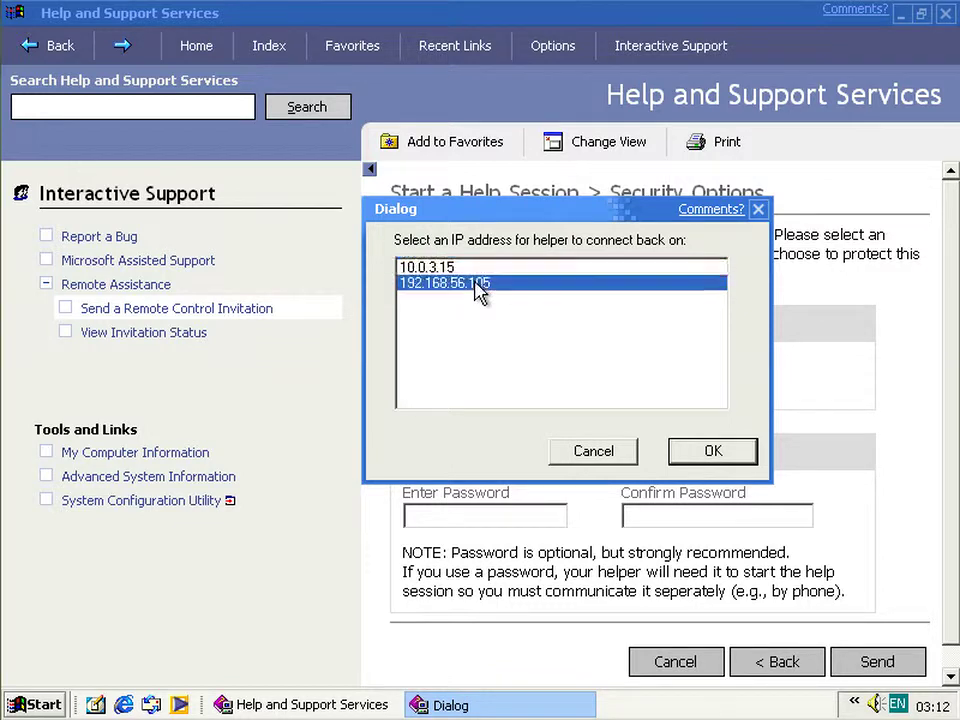
click(712, 452)
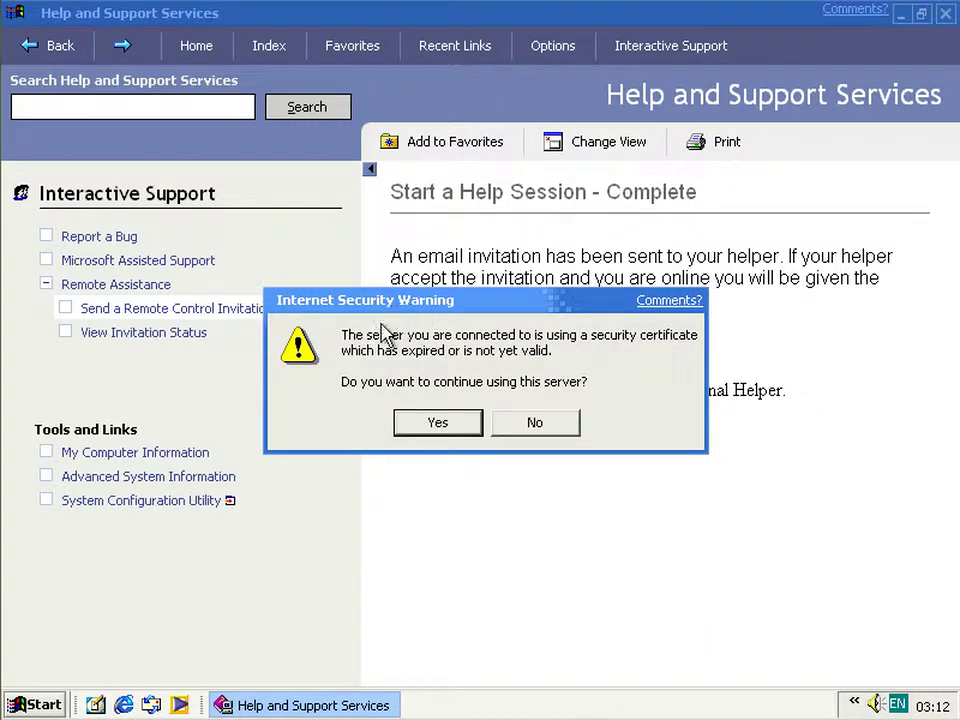
click(437, 424)
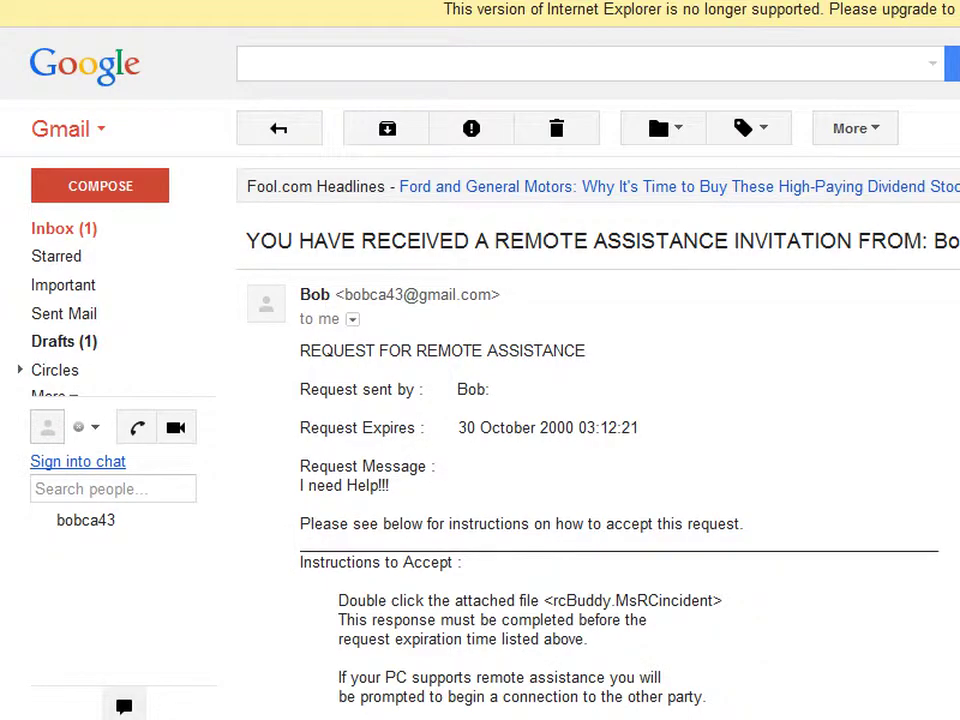
- Scroll the Gmail invitation down to its Notes and the rcBuddy.MsRcIncident attachment
scroll(600, 450, down, 1)
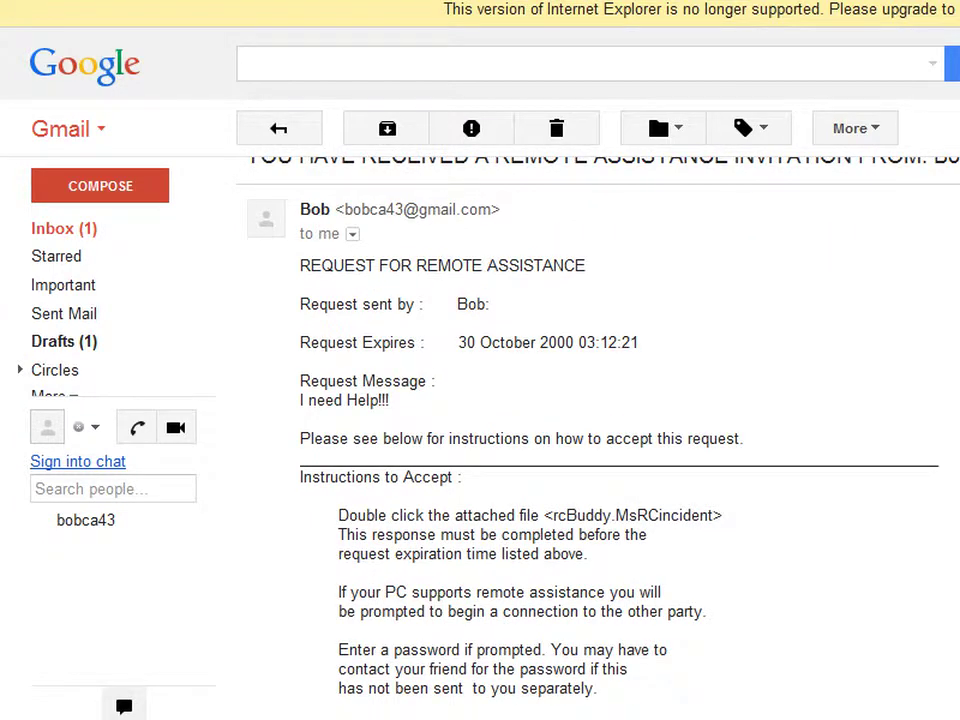
drag(491, 304, 485, 304)
scroll(600, 450, down, 1)
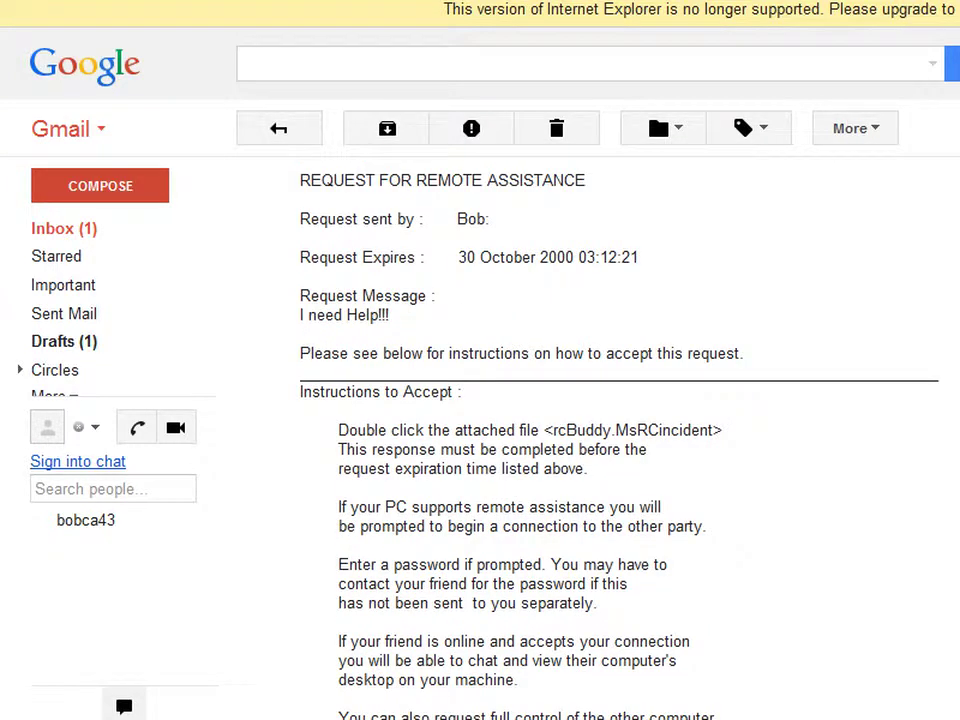
scroll(600, 450, down, 1)
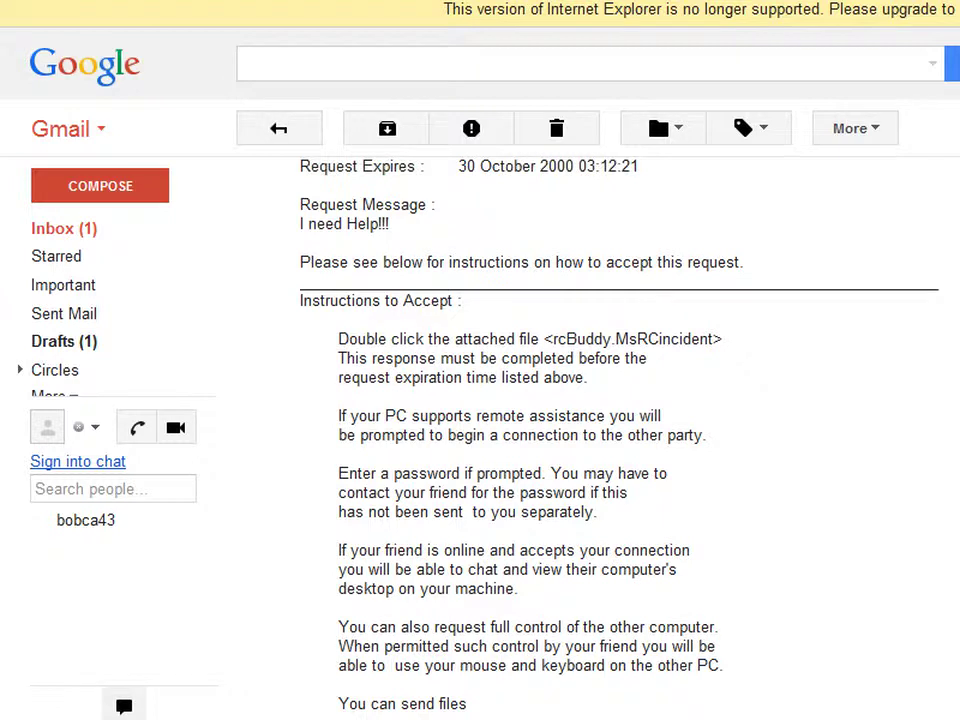
scroll(600, 450, down, 6)
scroll(600, 450, up, 5)
scroll(600, 450, up, 2)
scroll(600, 450, down, 1)
scroll(600, 450, down, 1)
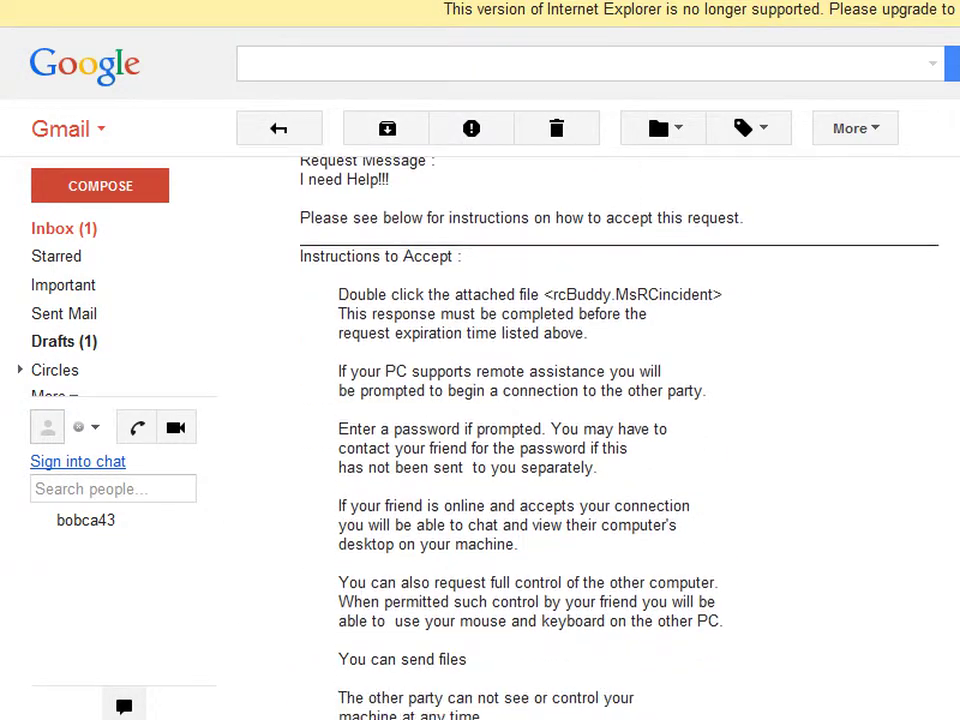
scroll(600, 450, down, 3)
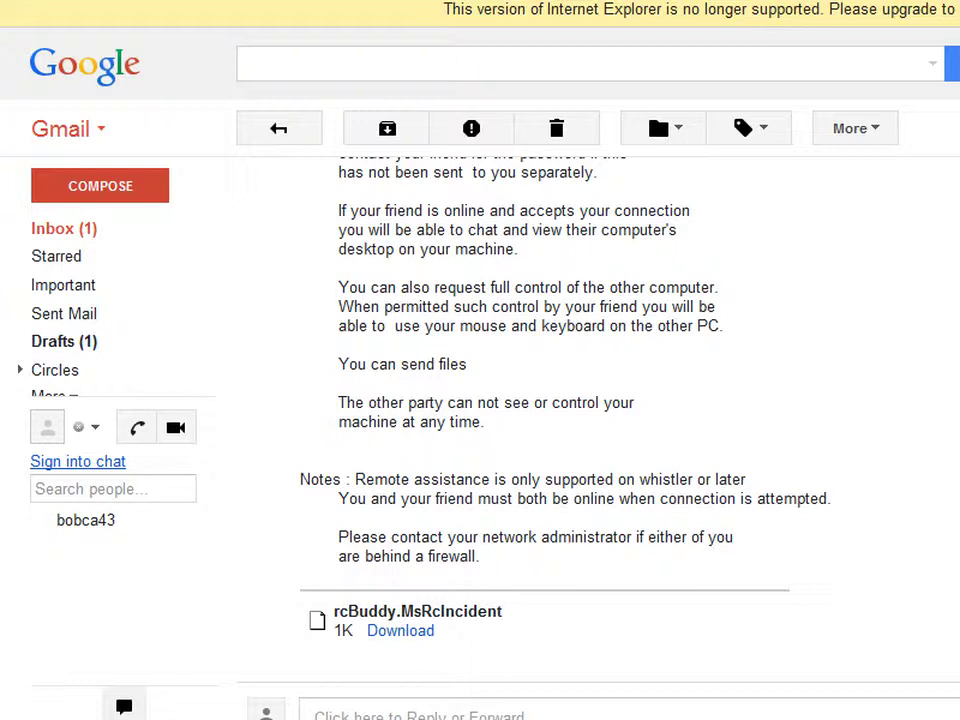
mouse_move(543, 717)
- Switch to the Whistler virtual machine and show its desktop
click(546, 705)
key(super+d)
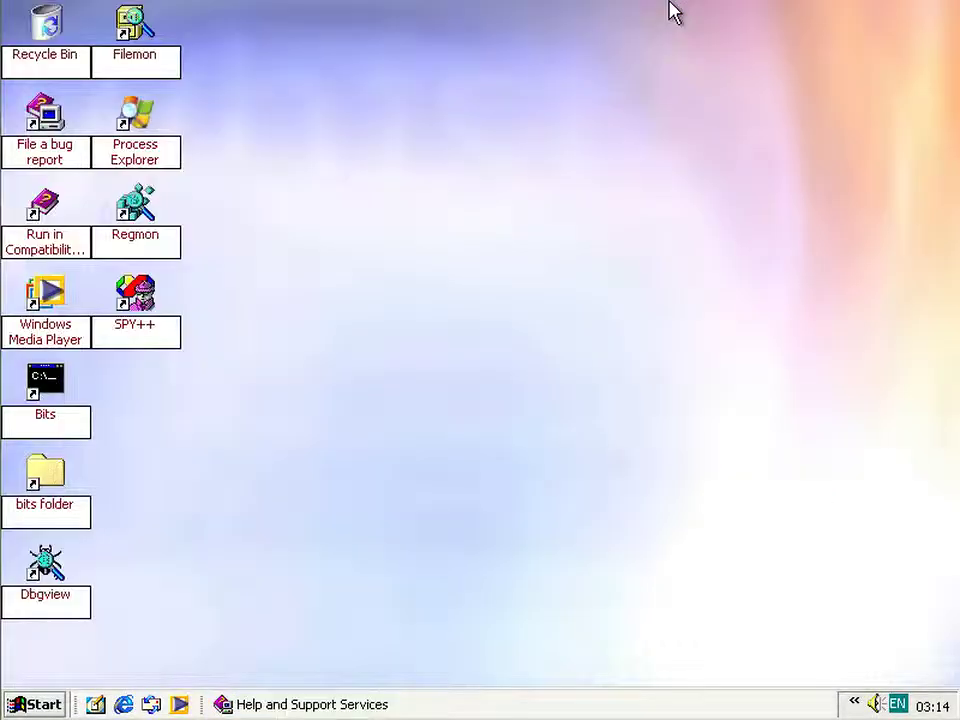
key(super)
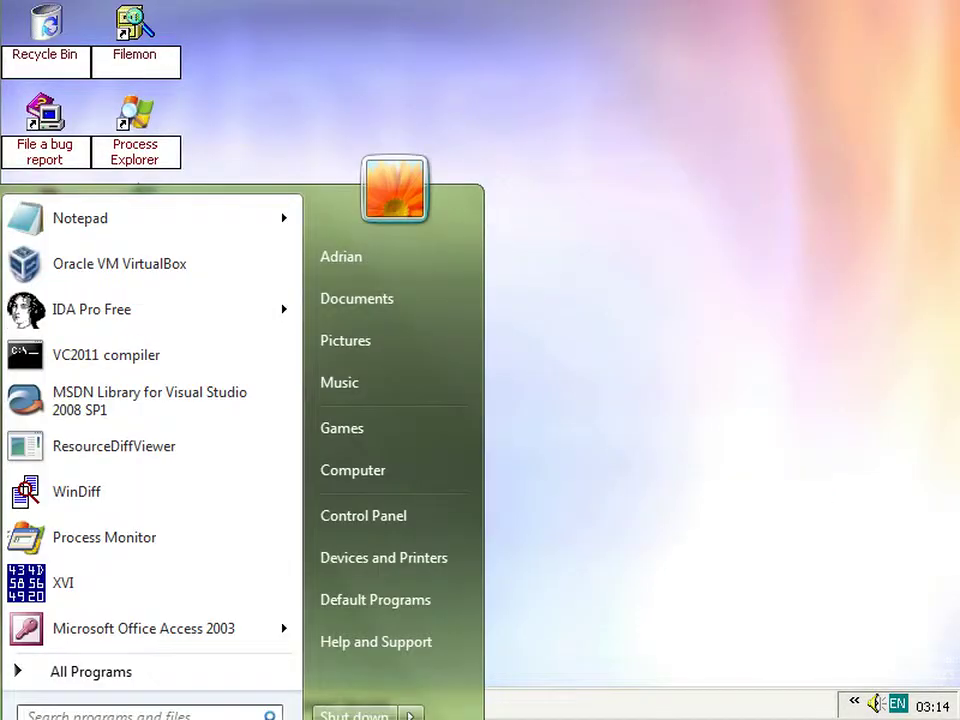
key(Escape)
- Check the Remote tab in My Computer's System Properties, then close it unchanged
click(43, 702)
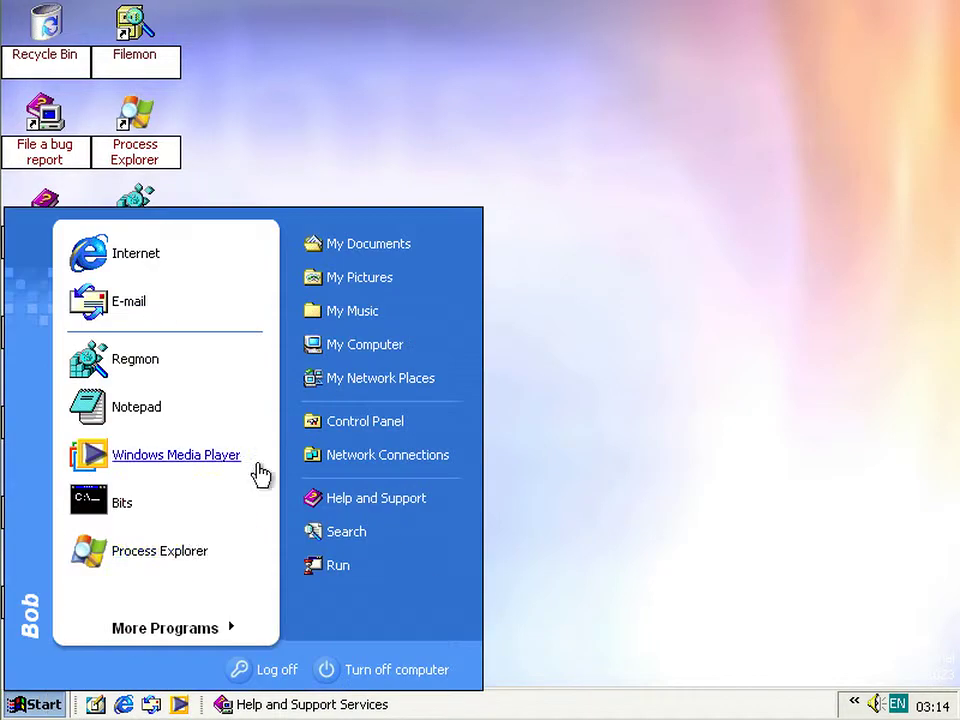
right_click(354, 349)
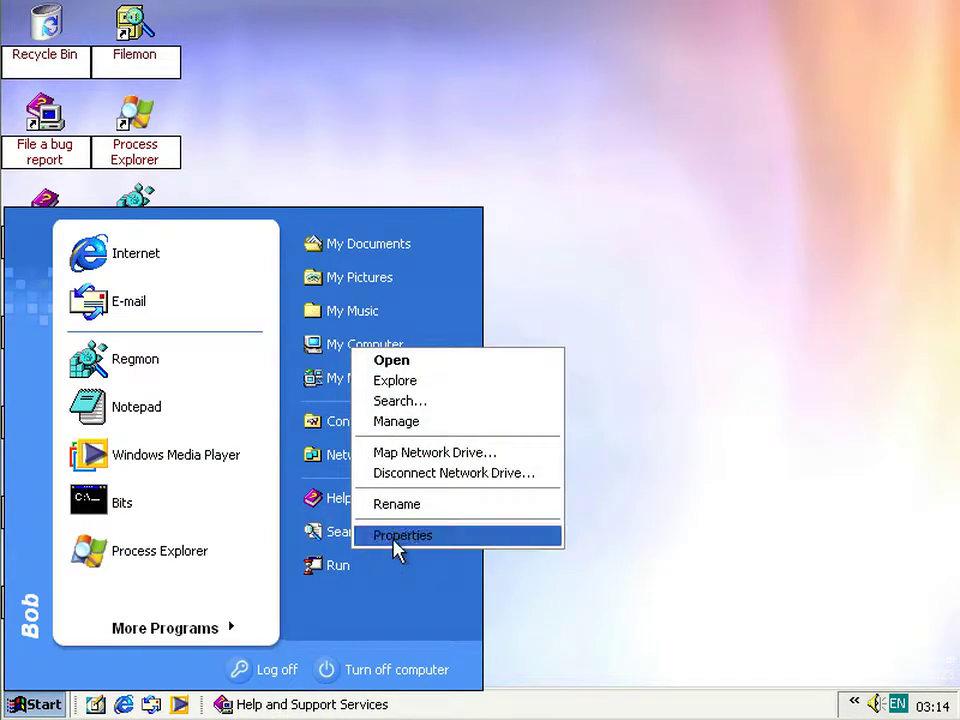
click(398, 537)
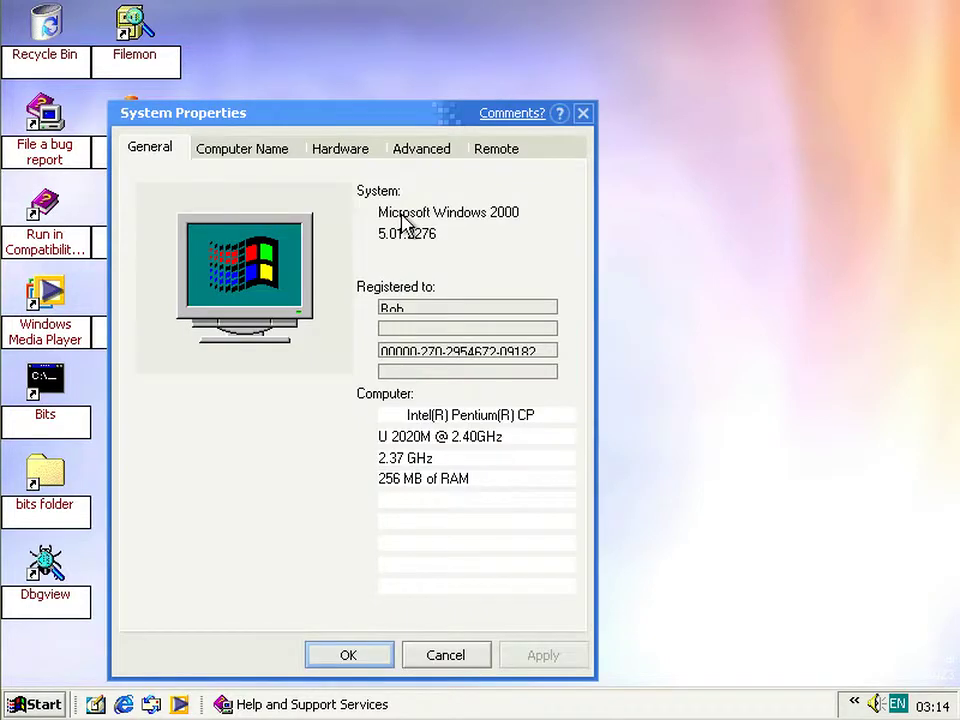
click(491, 152)
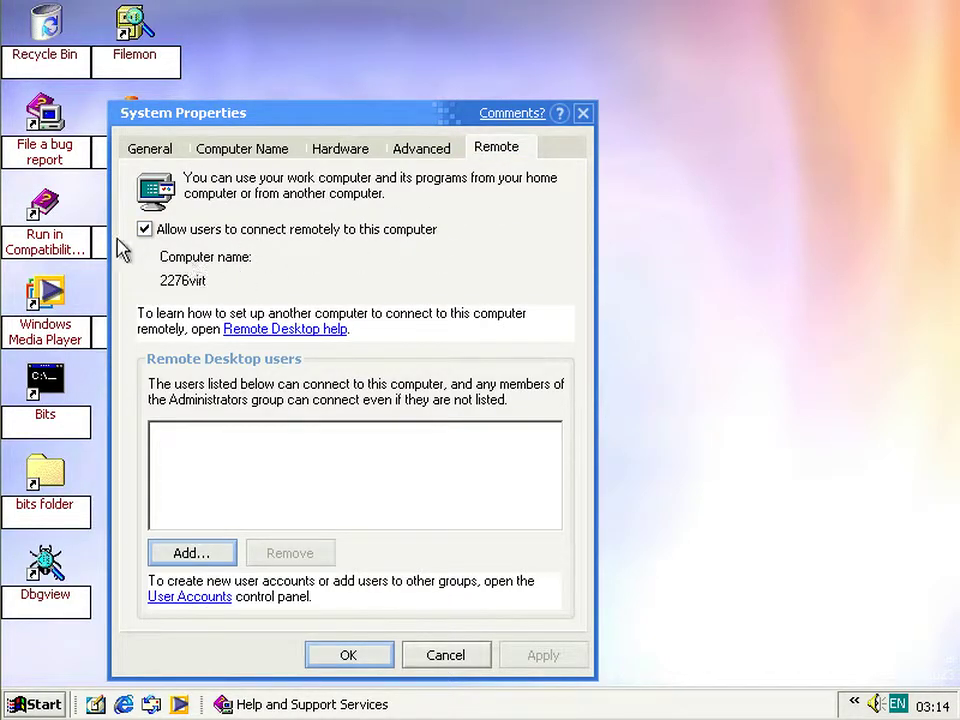
click(434, 659)
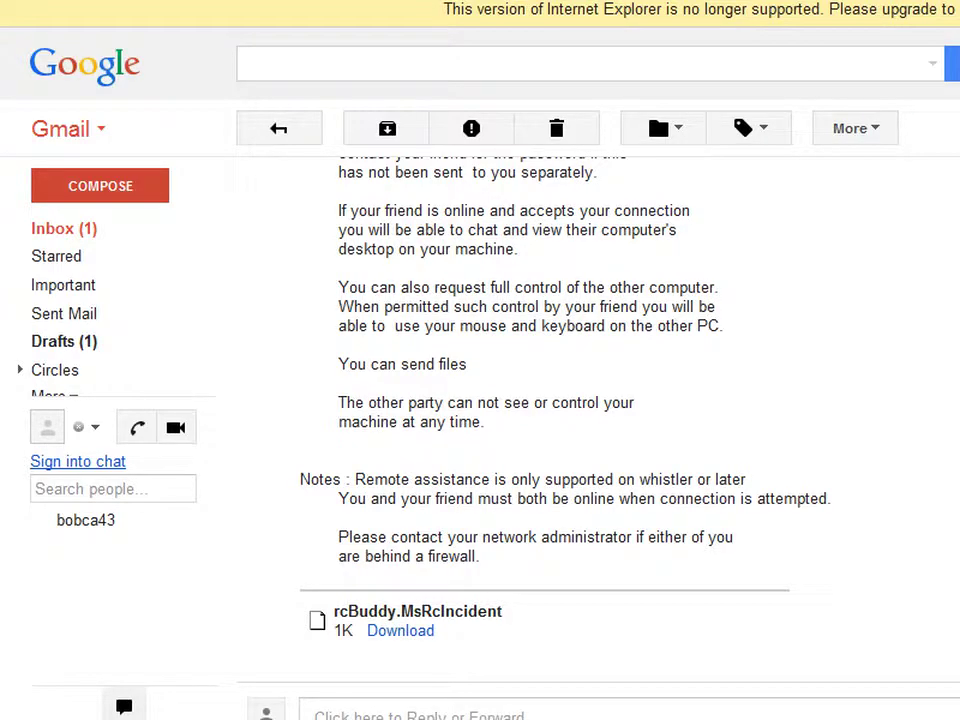
- Scroll the Gmail message back up to the Instructions to Accept section and the 'I need Help!!!' message
scroll(560, 400, up, 5)
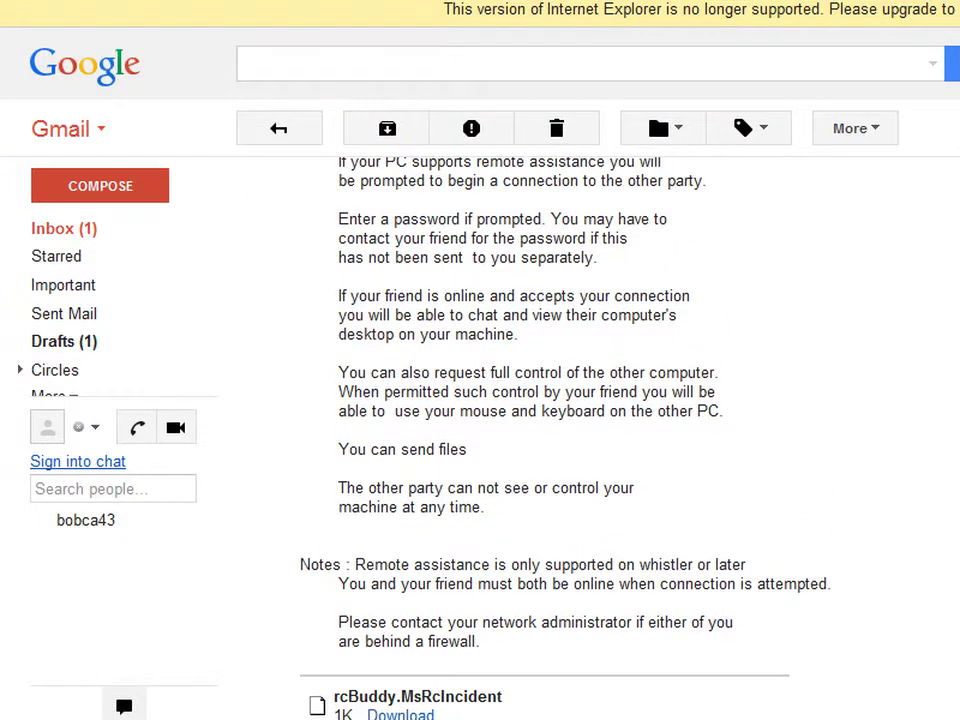
scroll(560, 400, up, 2)
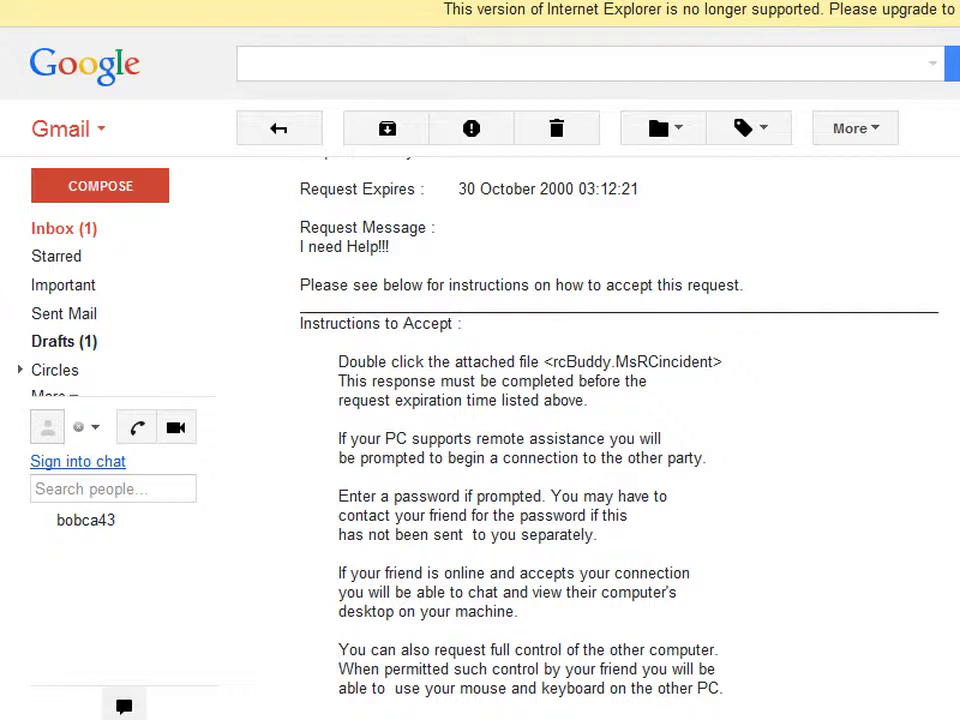
scroll(560, 400, down, 2)
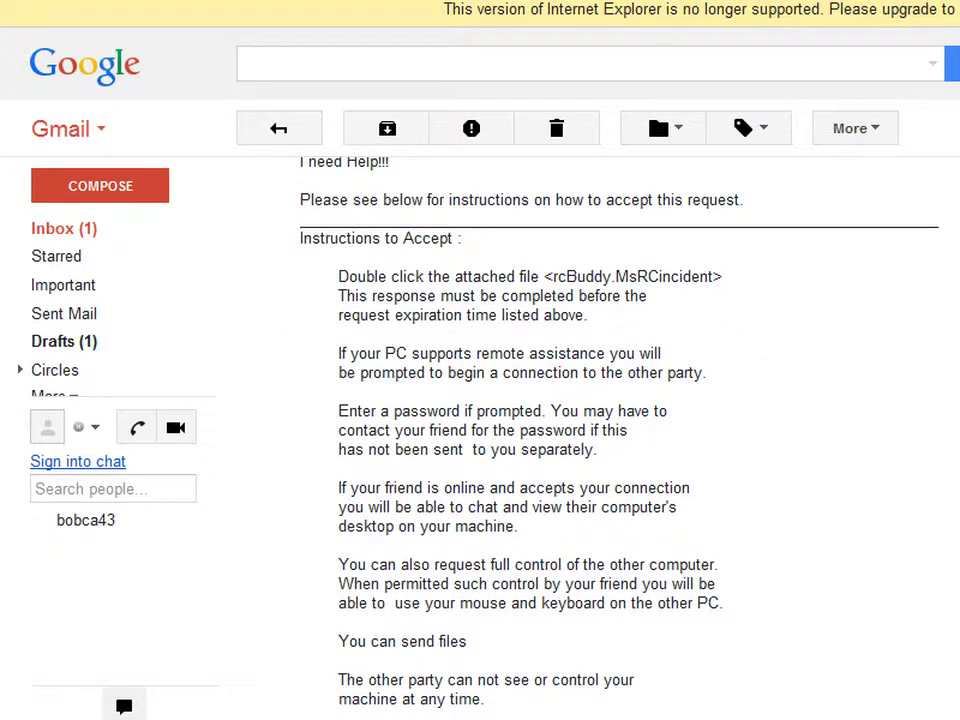
mouse_move(543, 719)
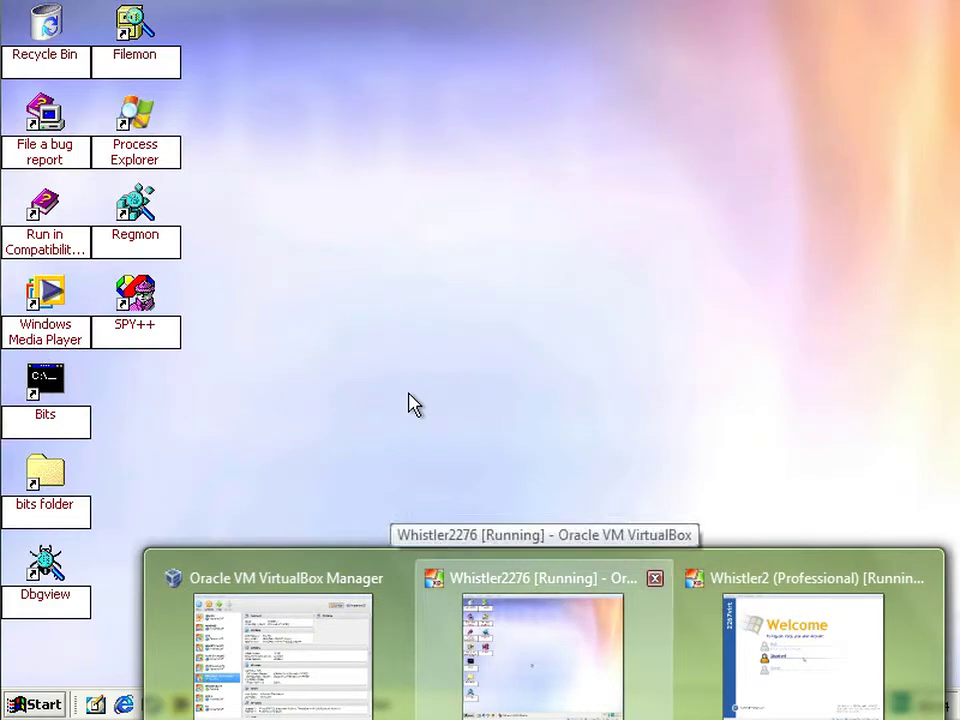
- On the Whistler2276 VM, open the C:\bits folder and select rcBuddy.MsRcIncident
click(543, 655)
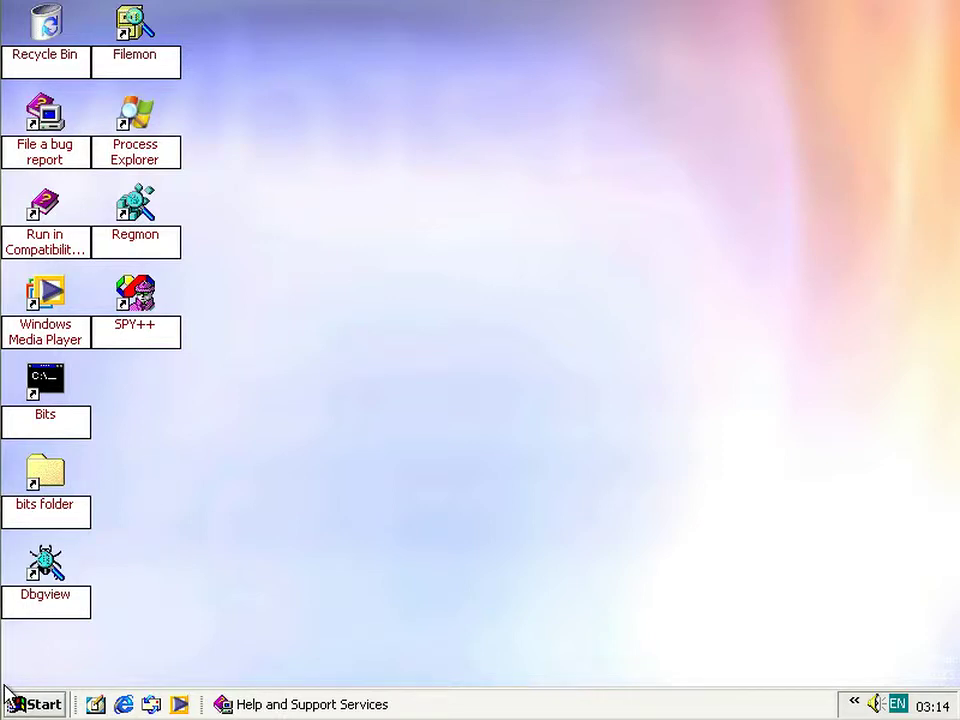
double_click(44, 515)
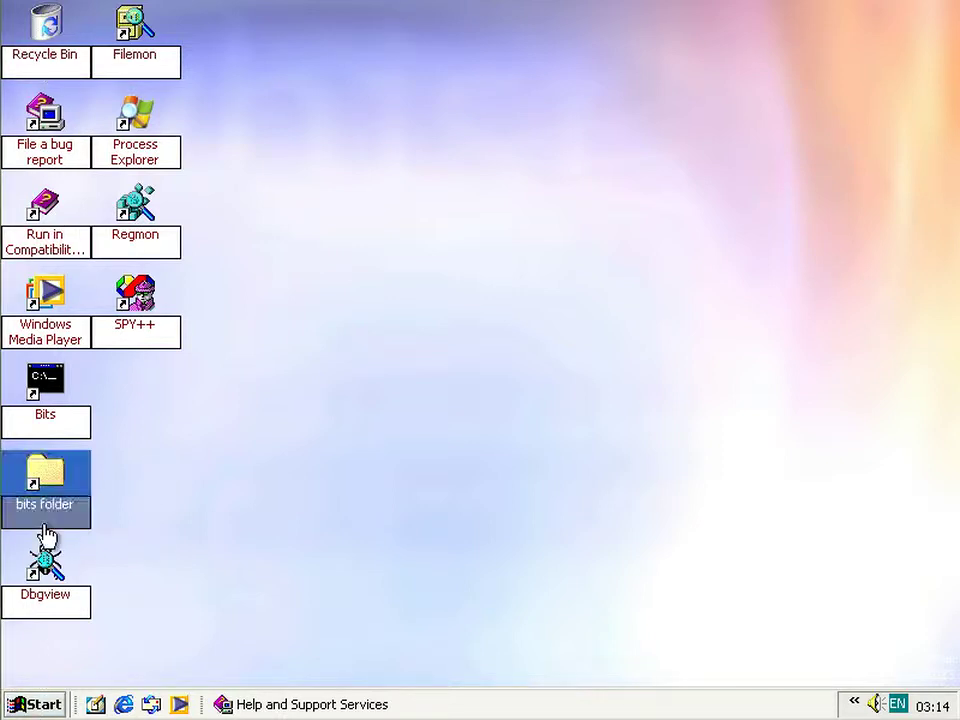
scroll(750, 540, down, 8)
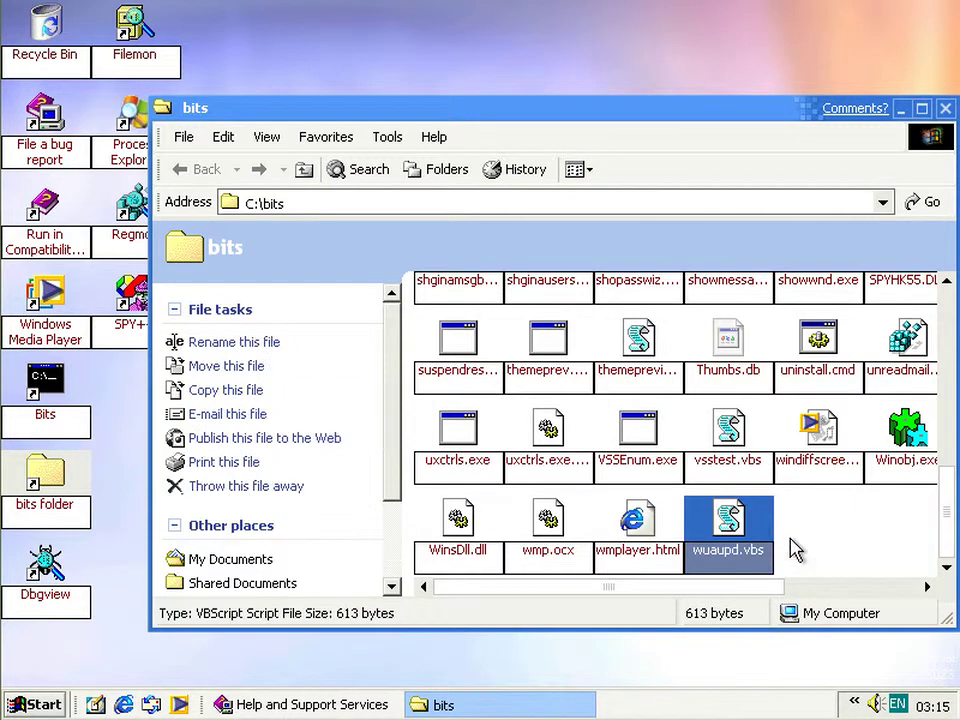
click(836, 568)
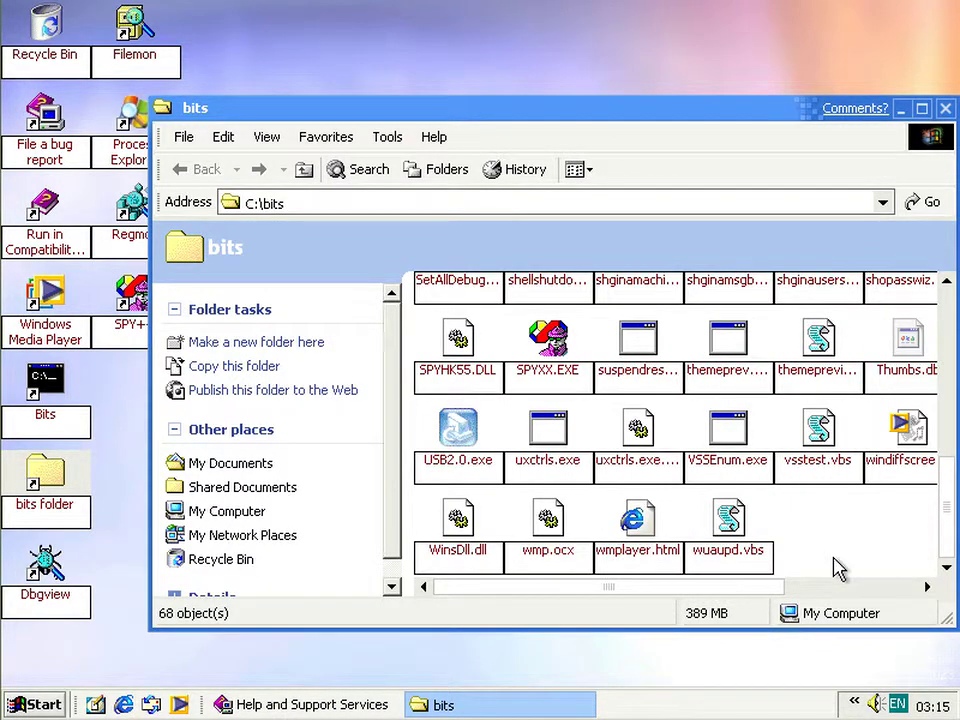
scroll(838, 568, up, 3)
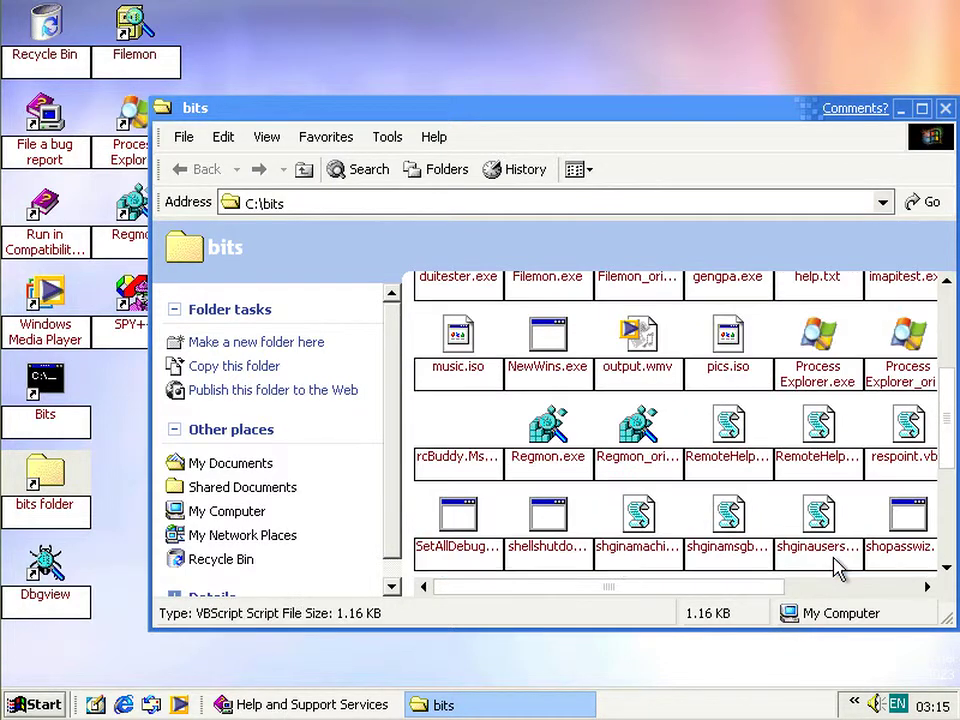
click(836, 566)
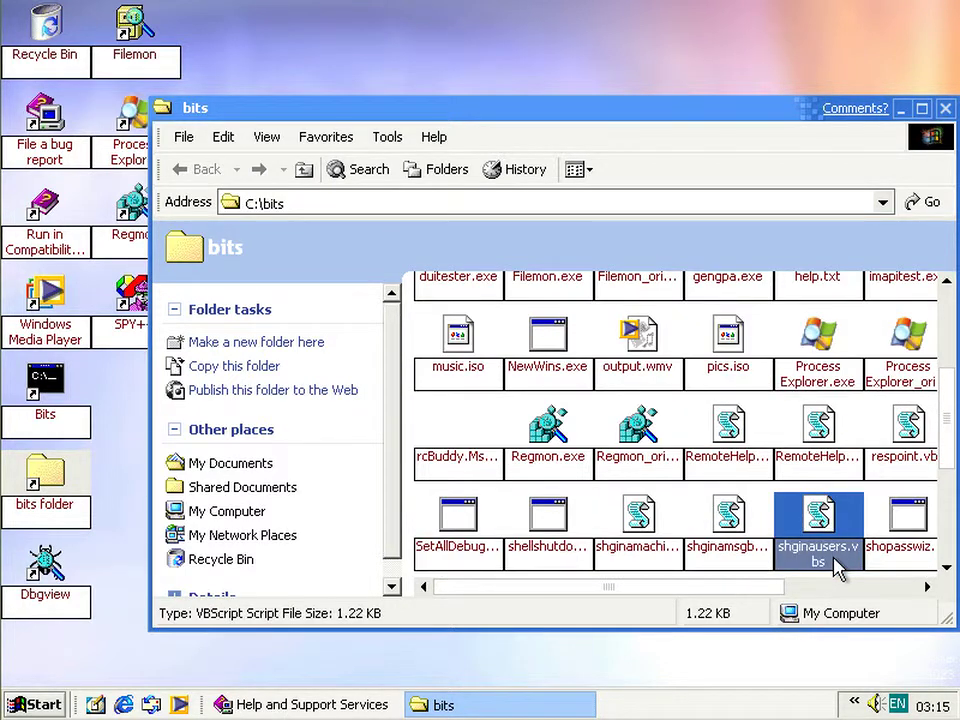
click(457, 438)
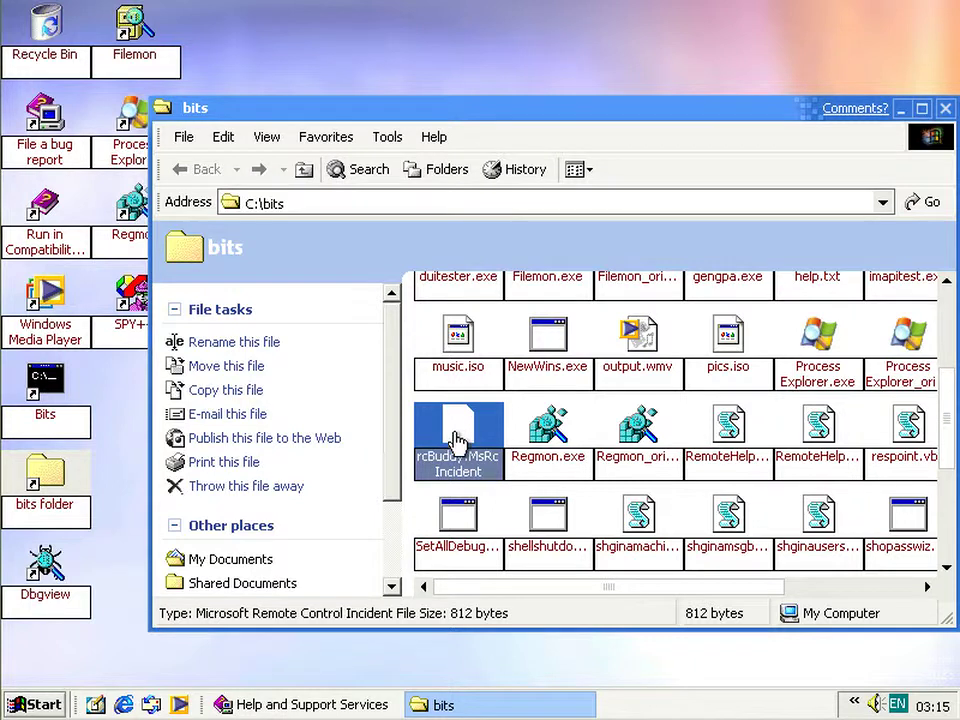
- Open the rcBuddy.MsRcIncident invitation, accept the help session, then cancel the connection attempt
double_click(457, 440)
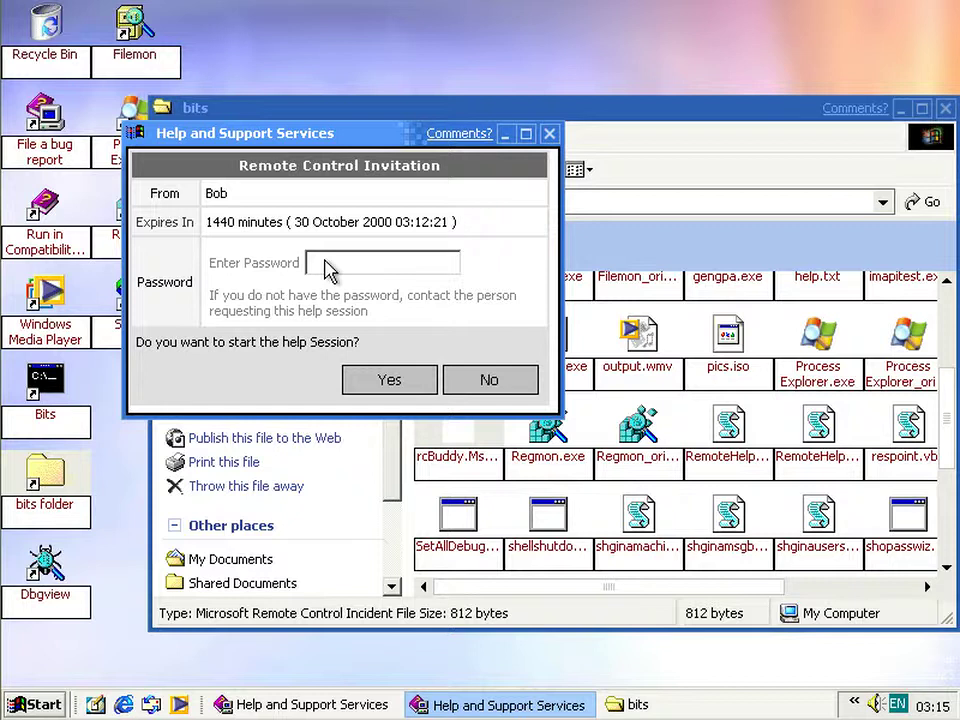
click(386, 390)
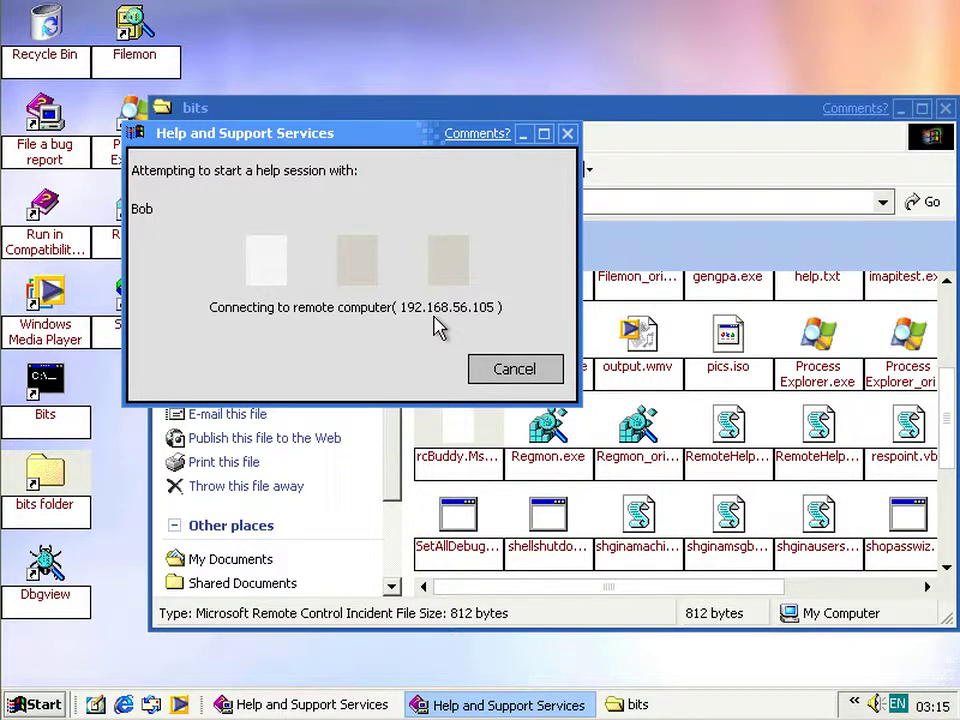
click(516, 370)
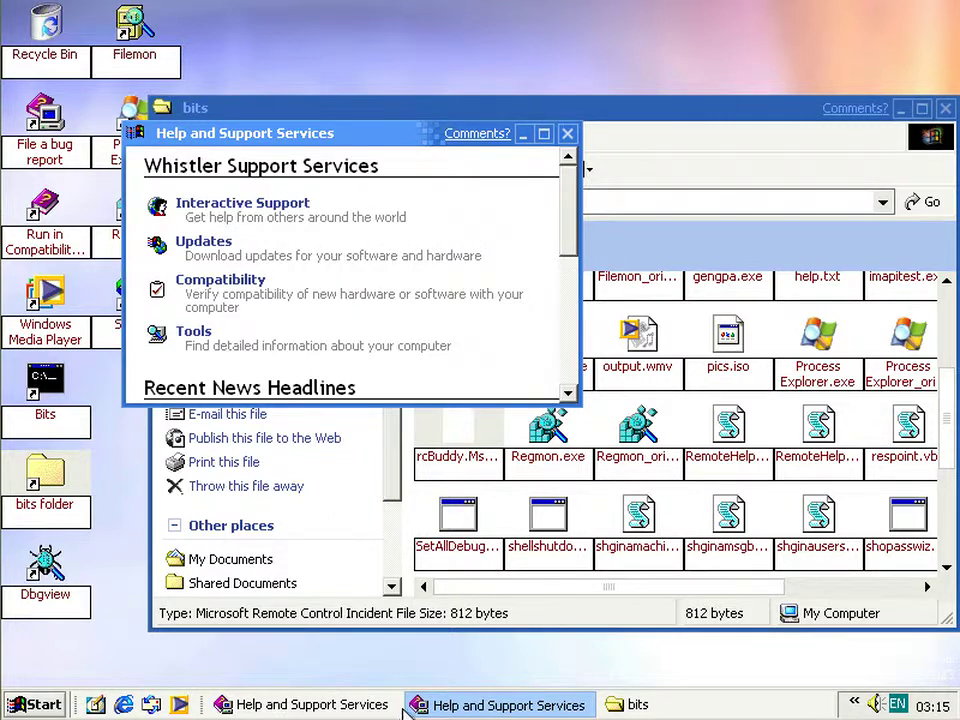
- Maximize the duplicate Help and Support window and close it
scroll(435, 222, down, 3)
scroll(435, 222, down, 3)
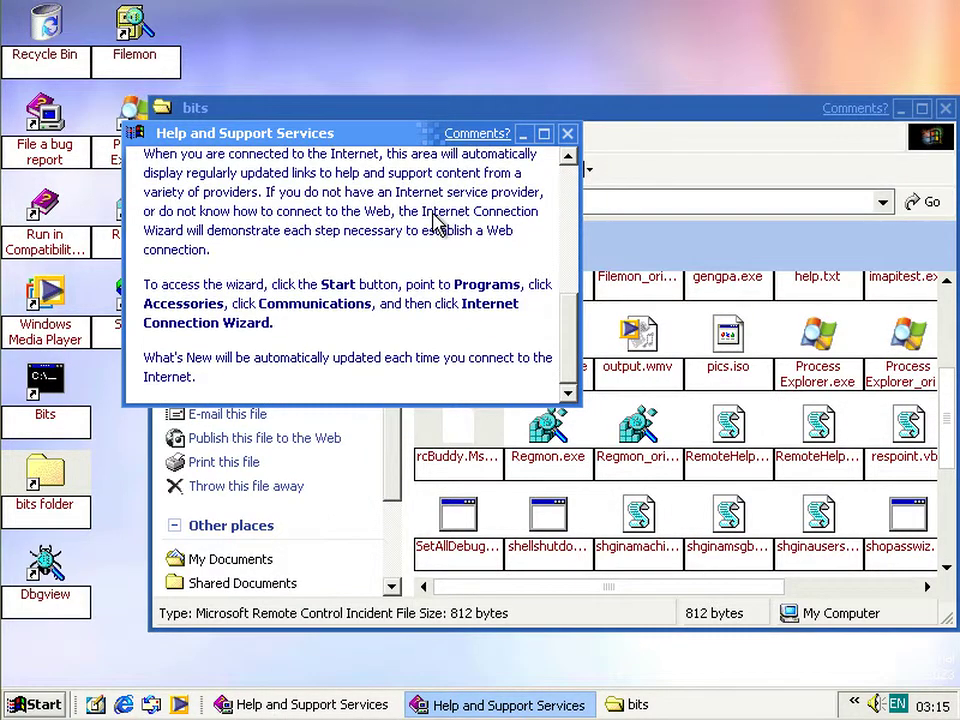
scroll(431, 223, up, 6)
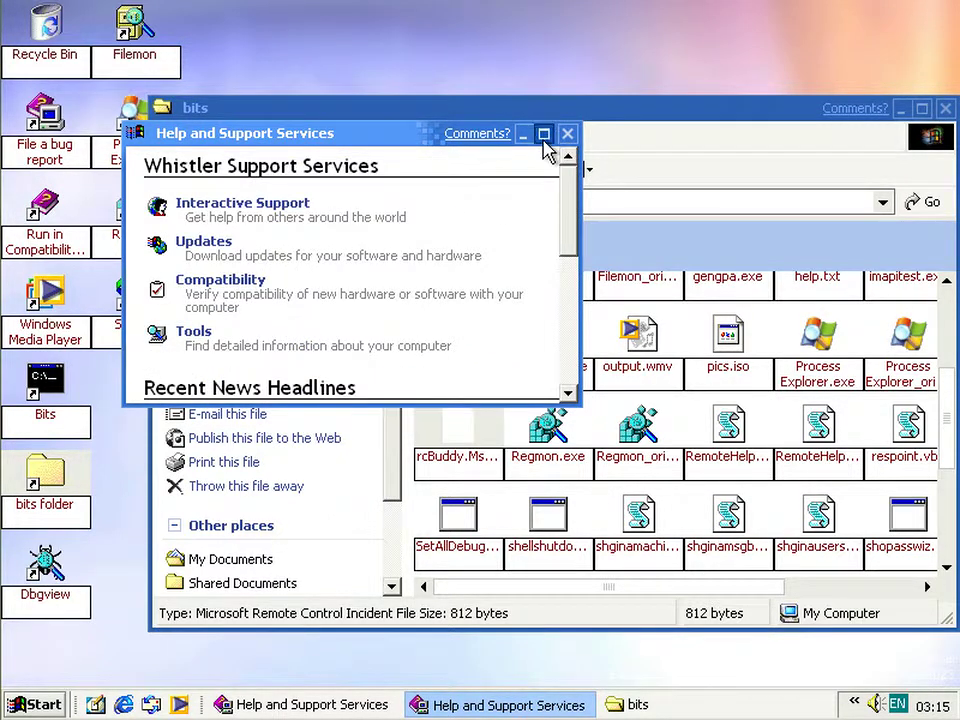
click(543, 133)
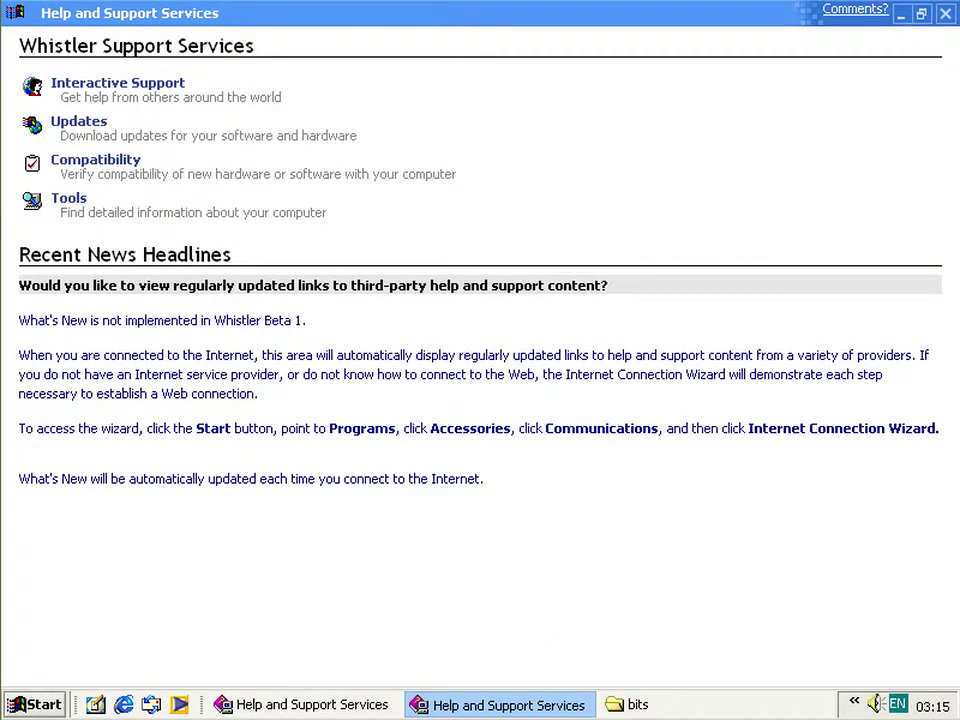
click(945, 13)
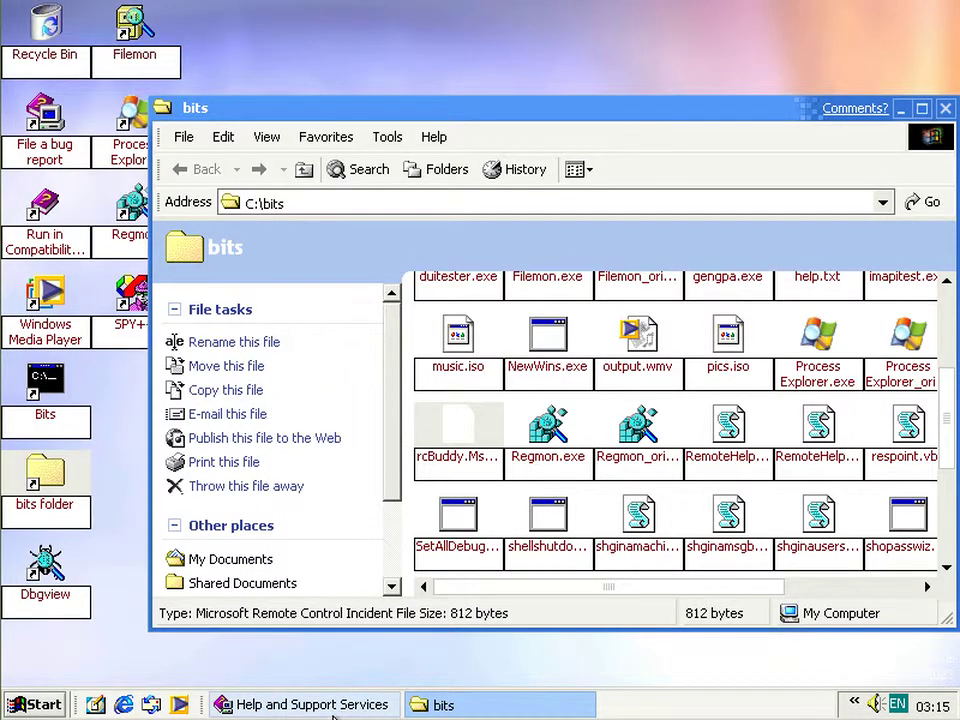
- Visit the Start a Help Session, Report a Bug and Microsoft Assisted Support pages
click(328, 707)
click(443, 391)
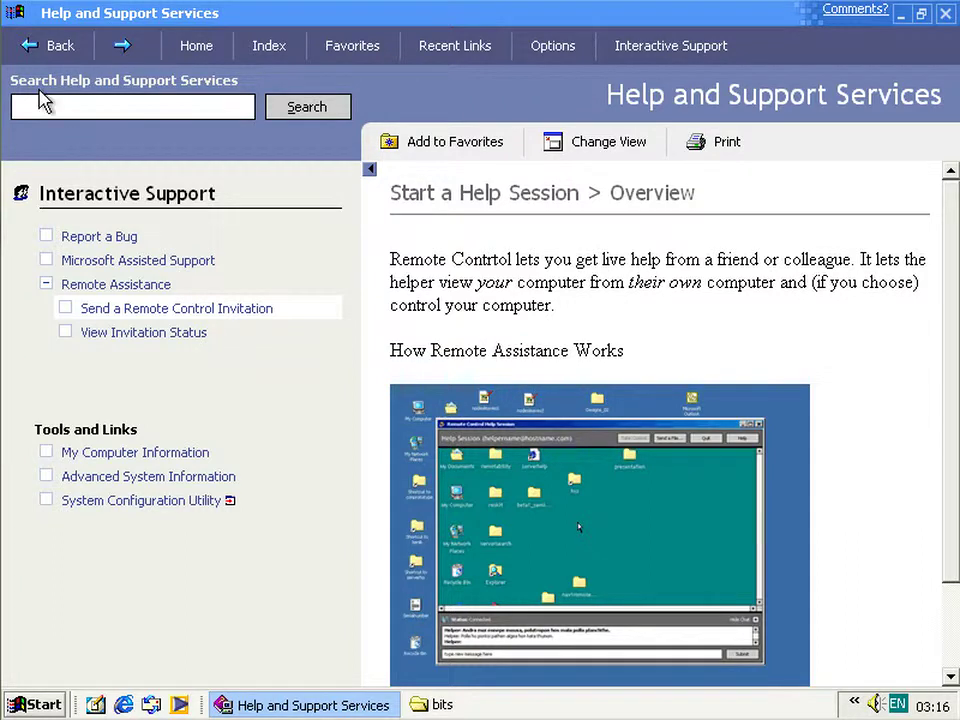
click(110, 238)
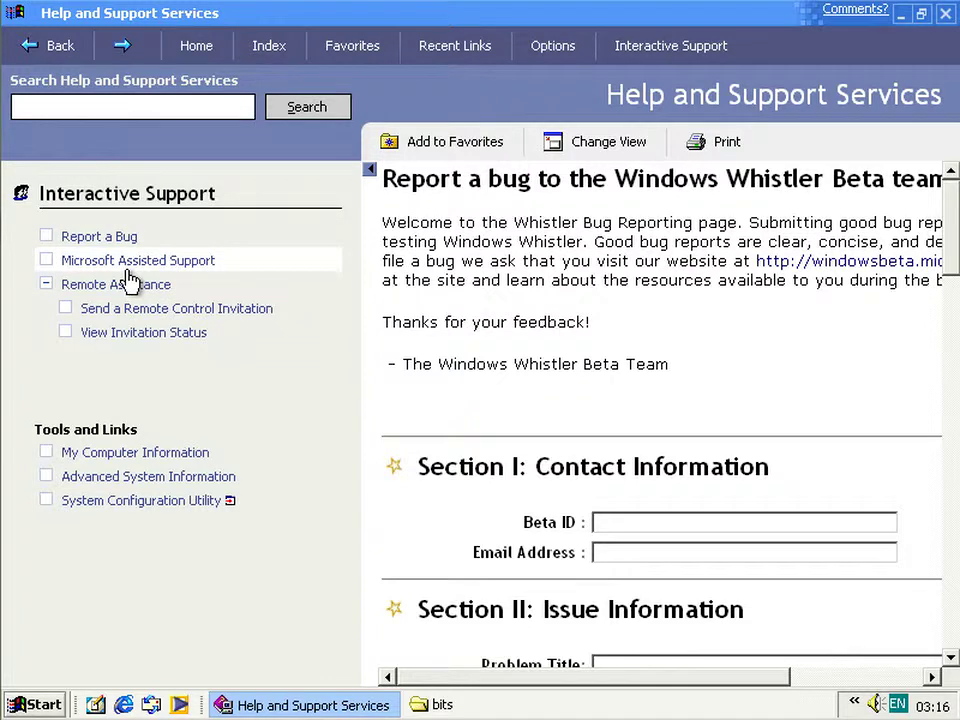
click(149, 262)
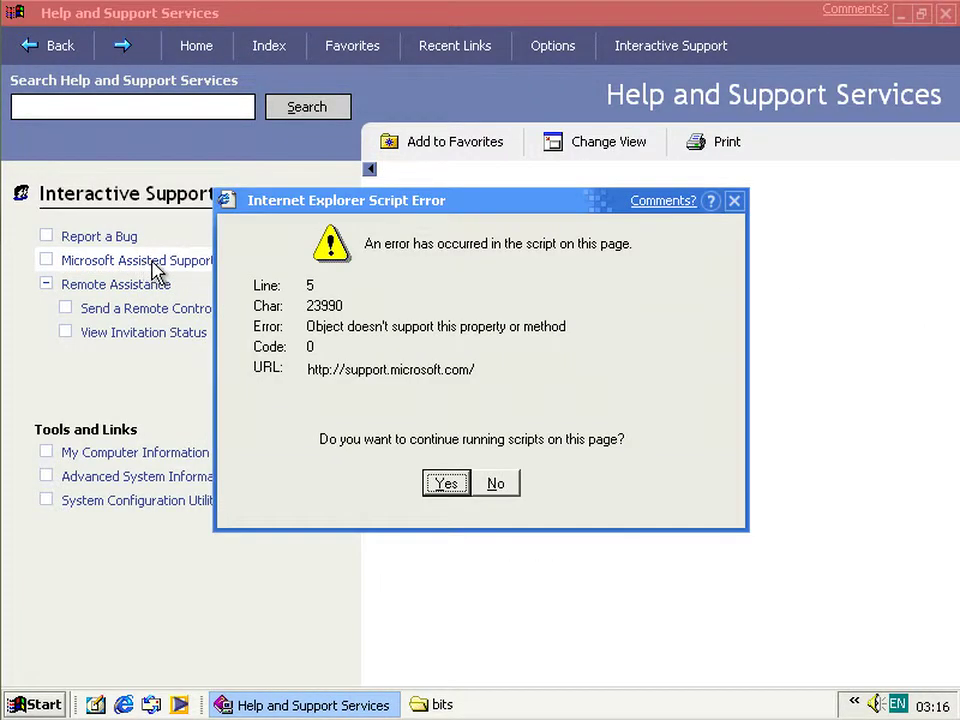
- Decline the support page's script errors and return to the Help and Support home page
click(497, 484)
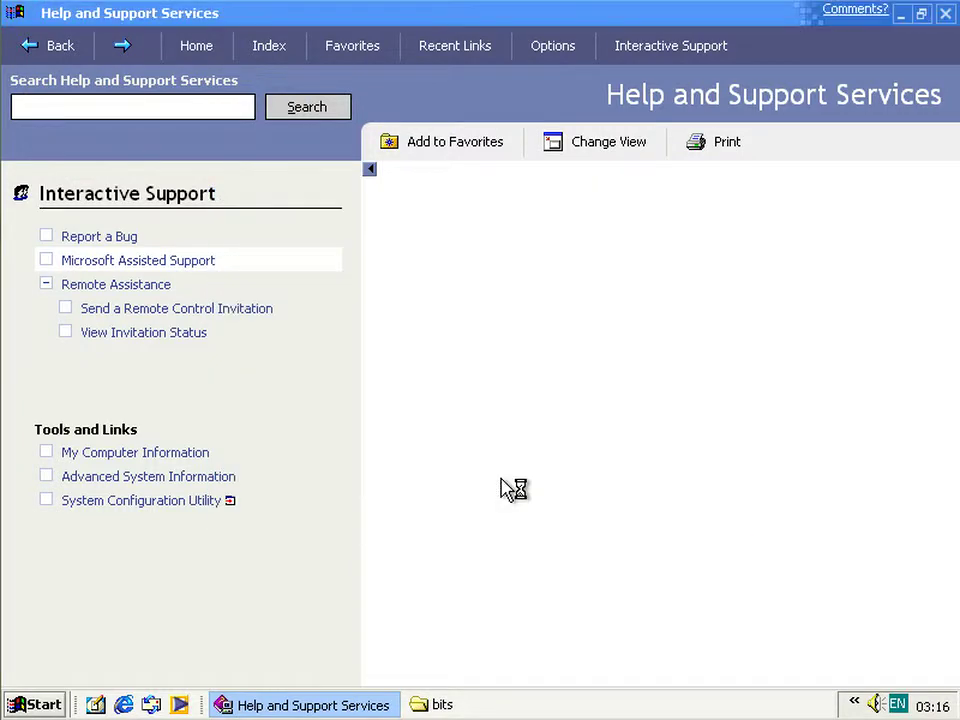
click(505, 484)
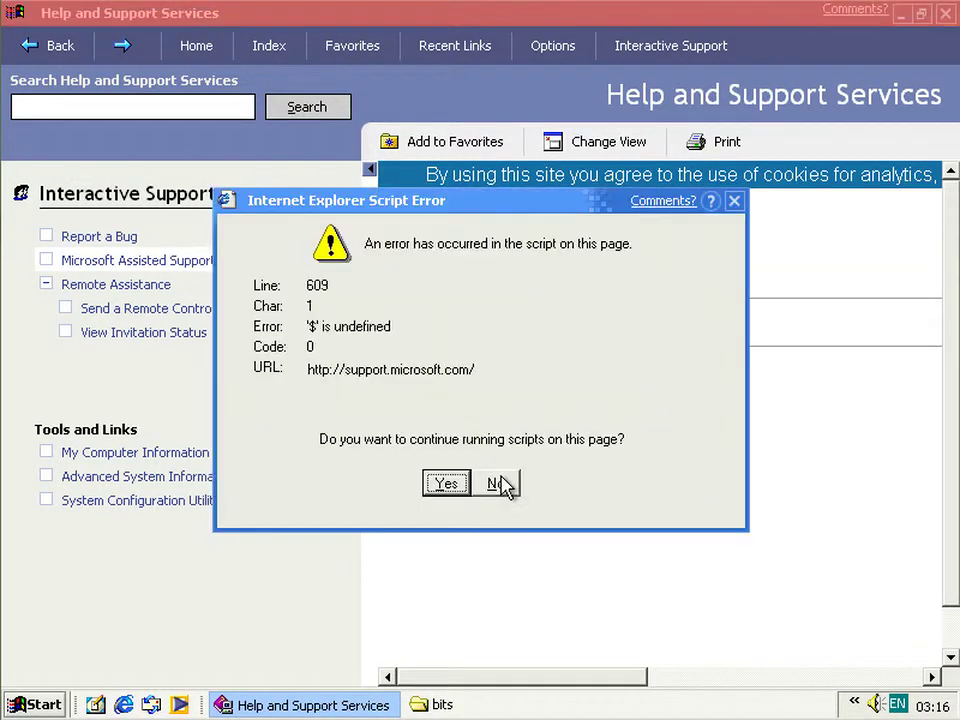
click(503, 484)
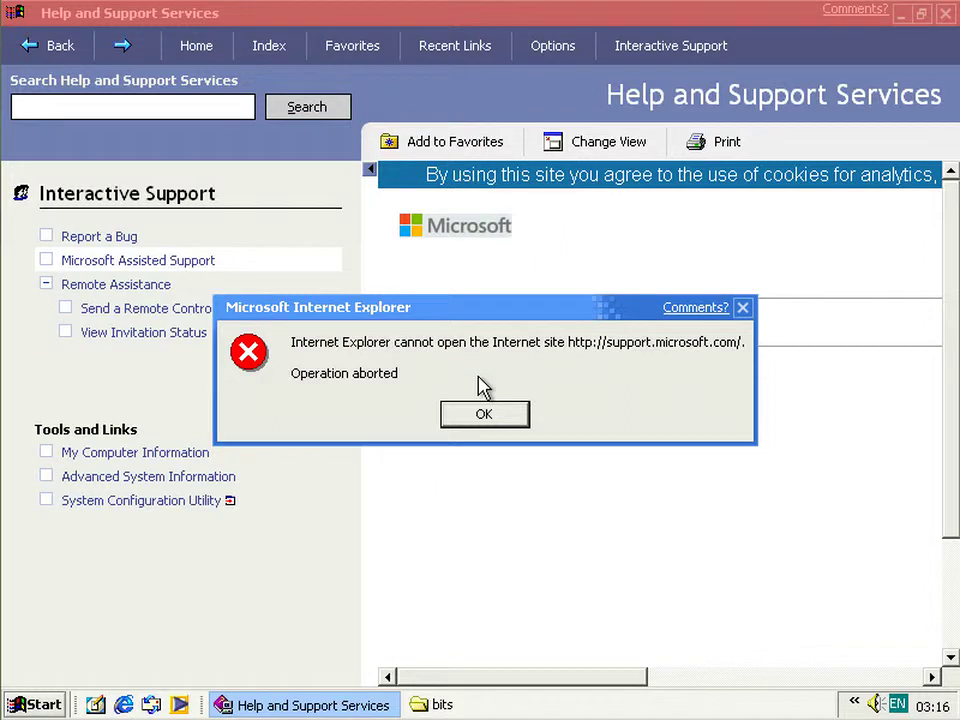
key(Return)
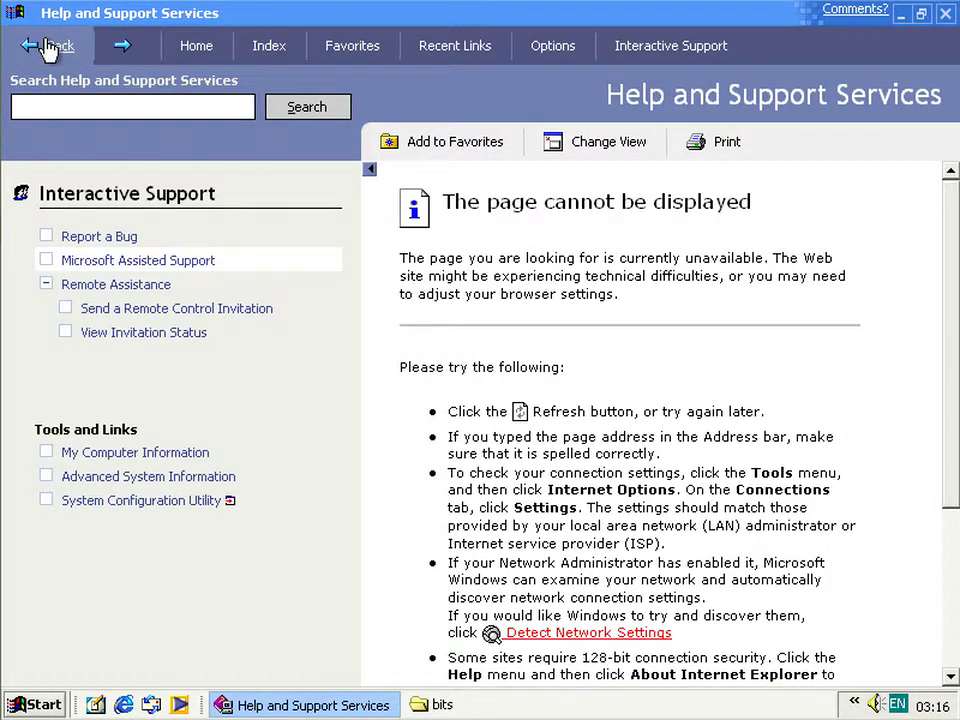
click(47, 47)
click(47, 47)
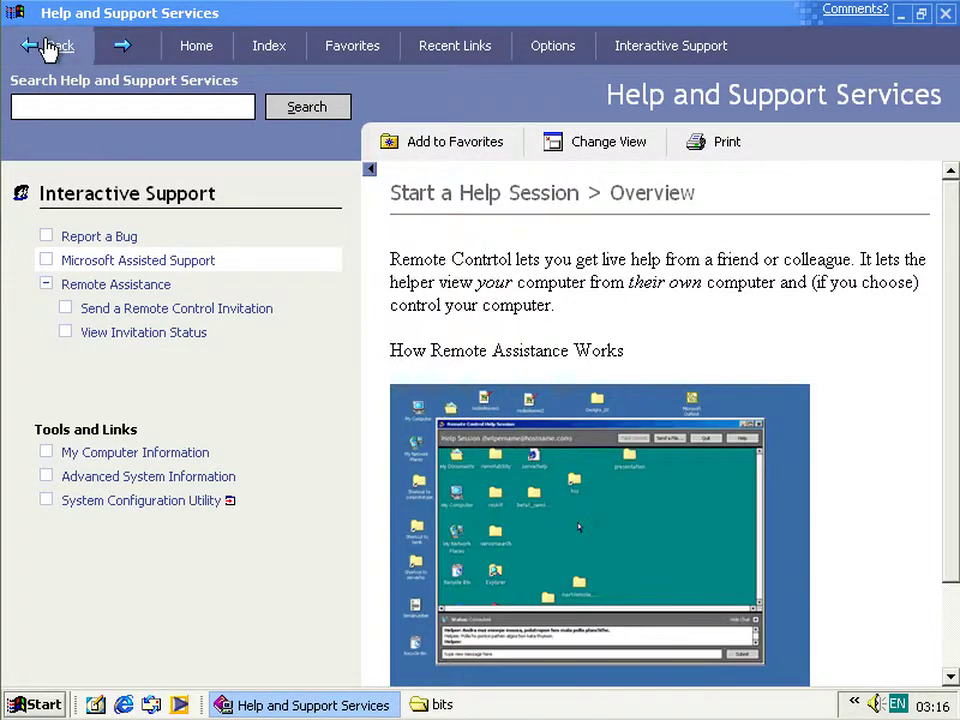
click(205, 48)
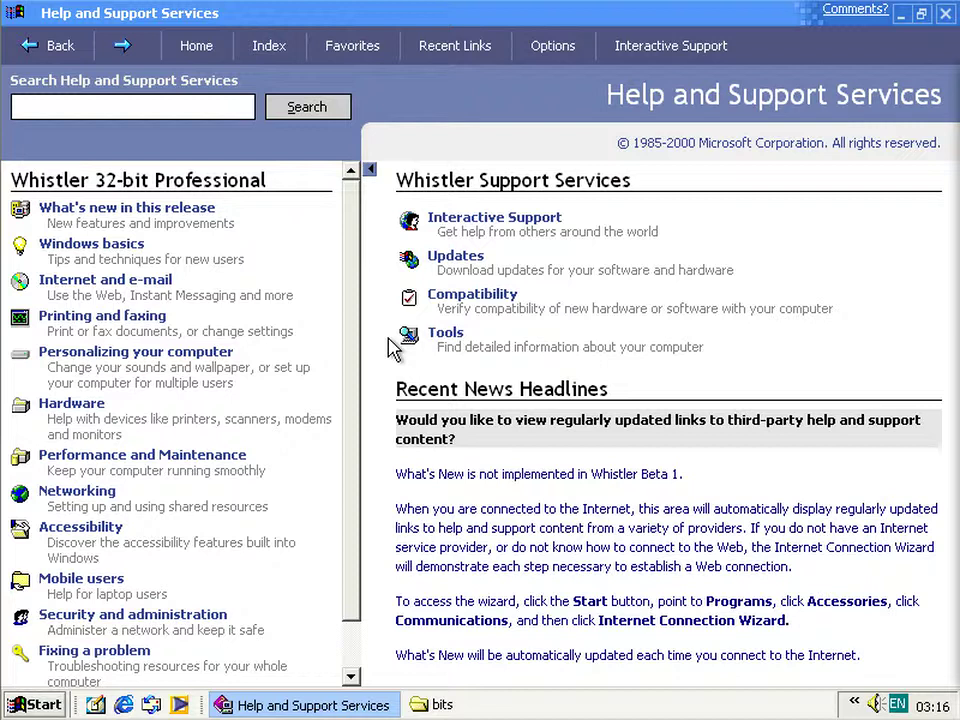
- Open Internet and e-mail > Take the Internet Explorer Tour, declining its script errors
click(120, 290)
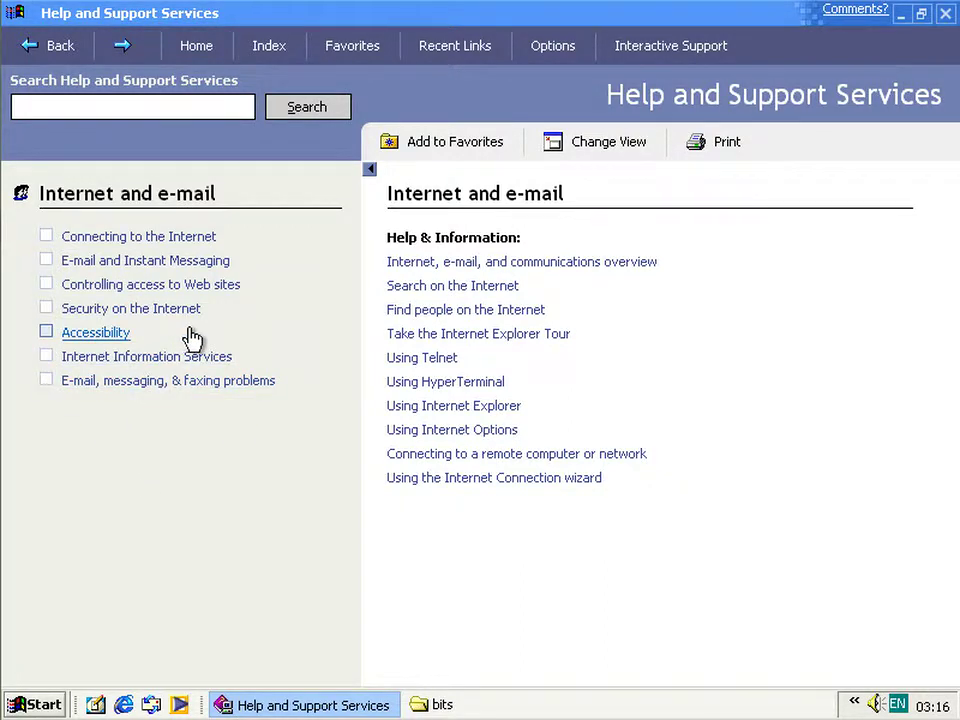
click(489, 335)
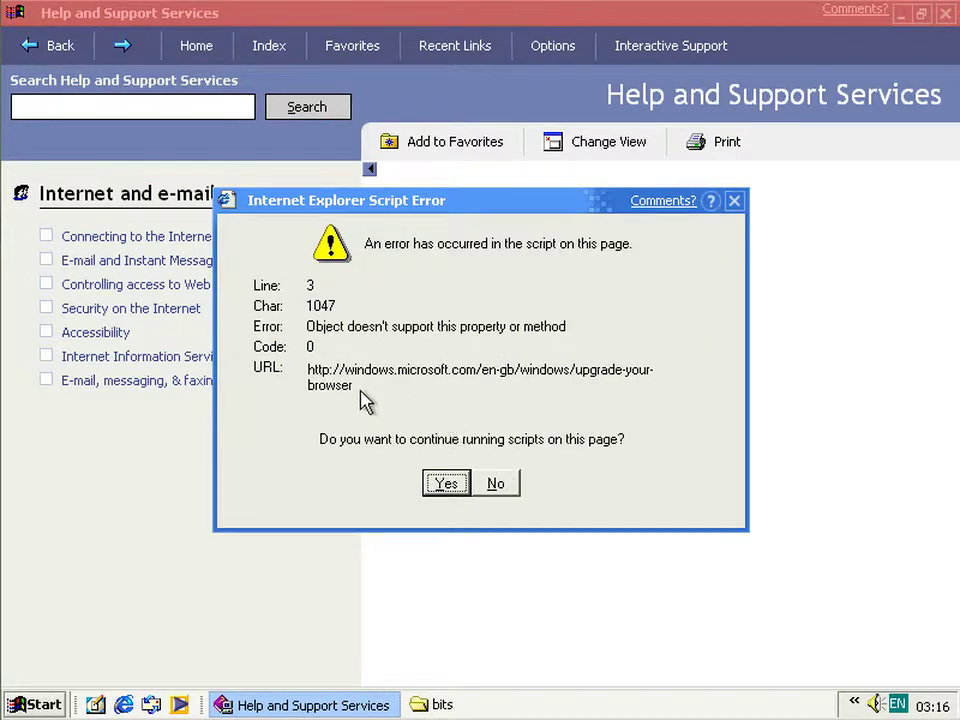
drag(308, 369, 366, 396)
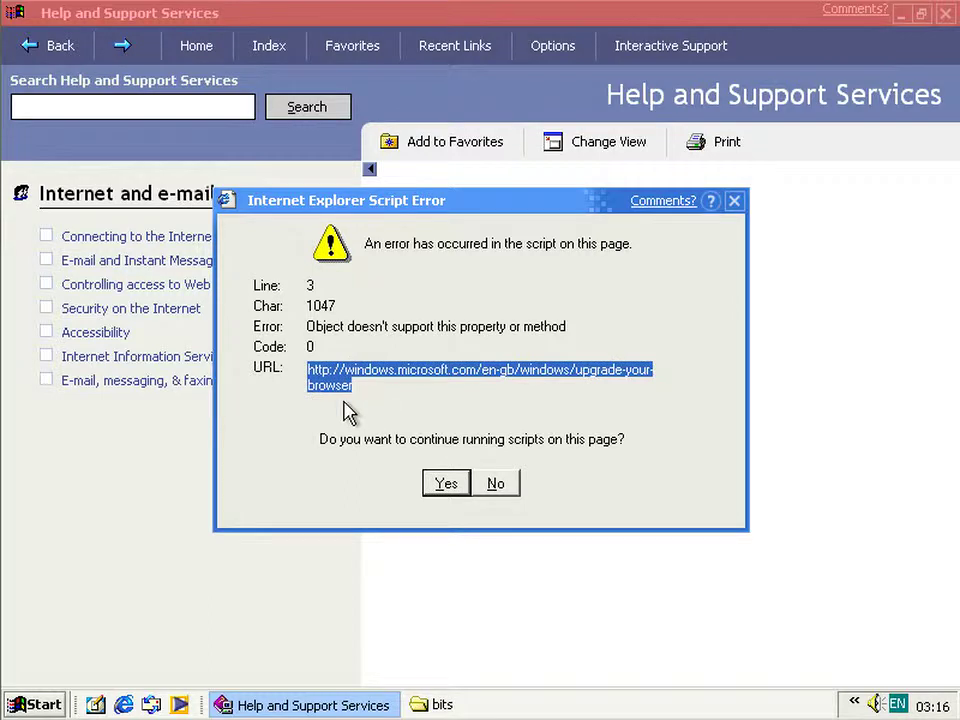
click(362, 393)
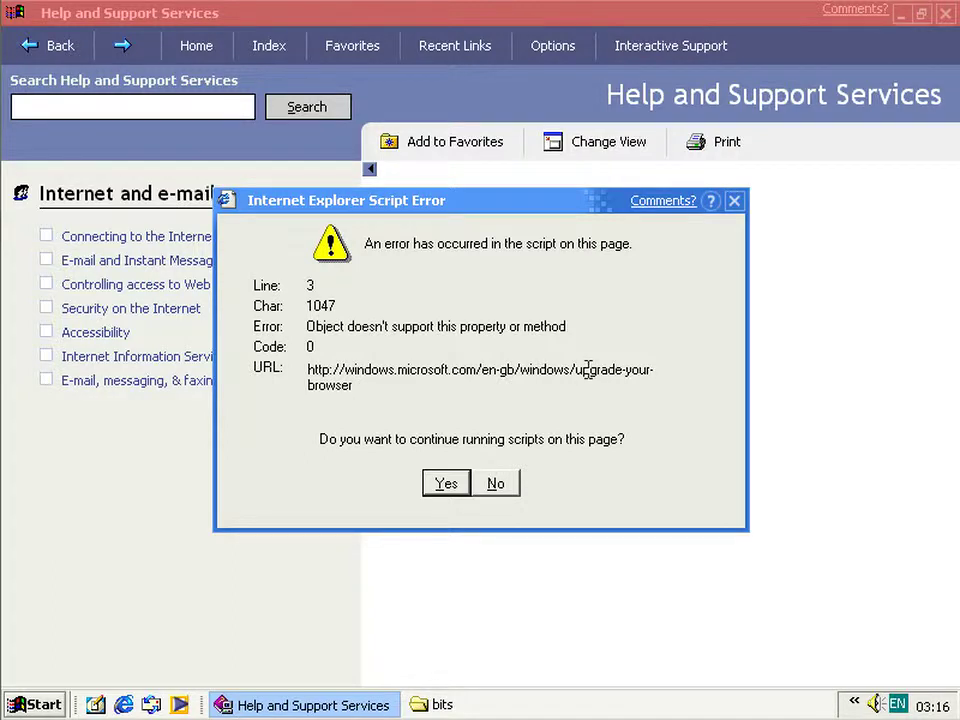
click(497, 484)
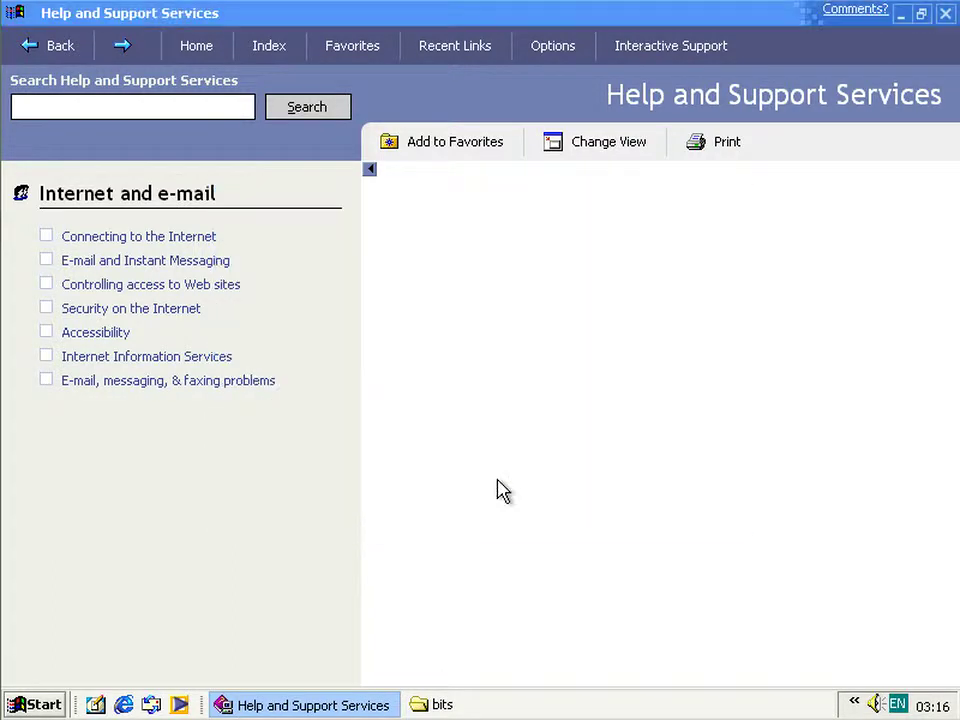
click(495, 484)
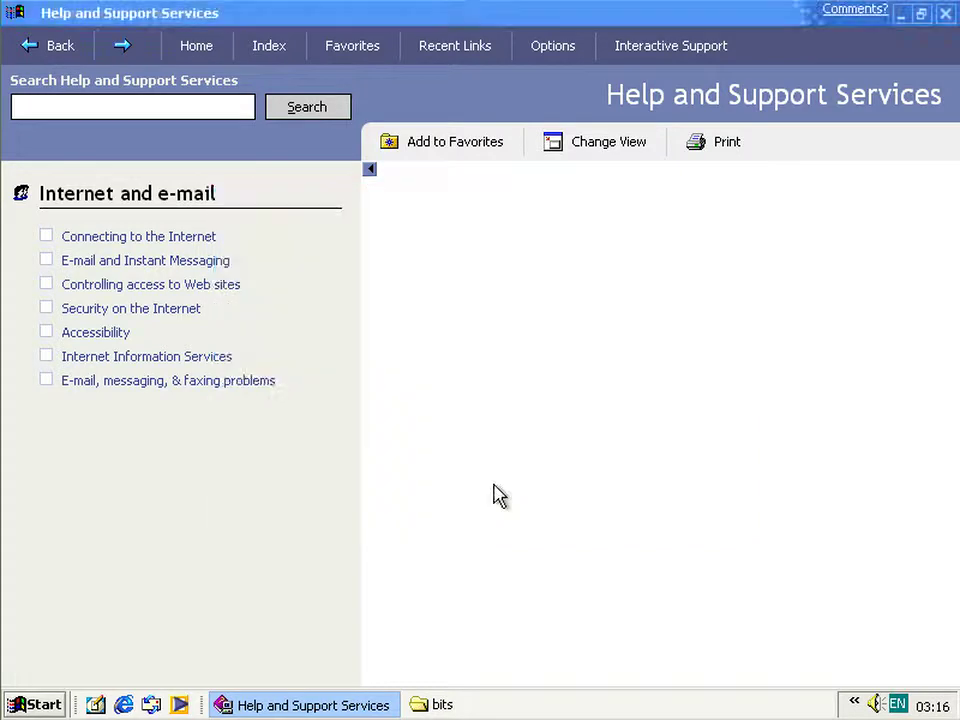
click(495, 484)
- Dismiss the last script error, view The basics tour topic, then log off Windows
click(495, 484)
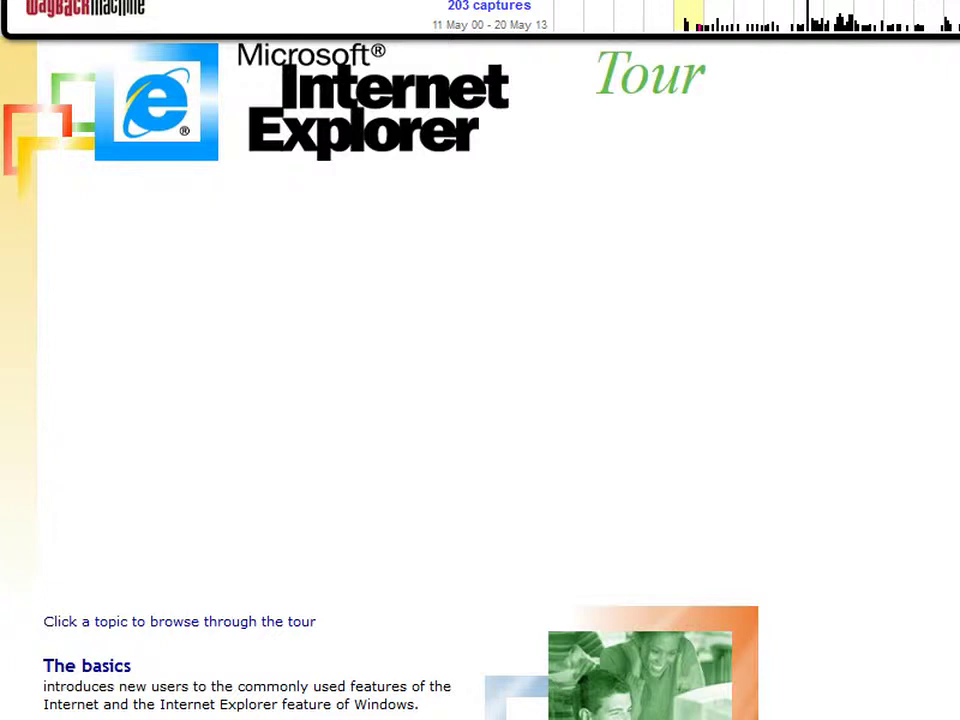
scroll(480, 400, down, 3)
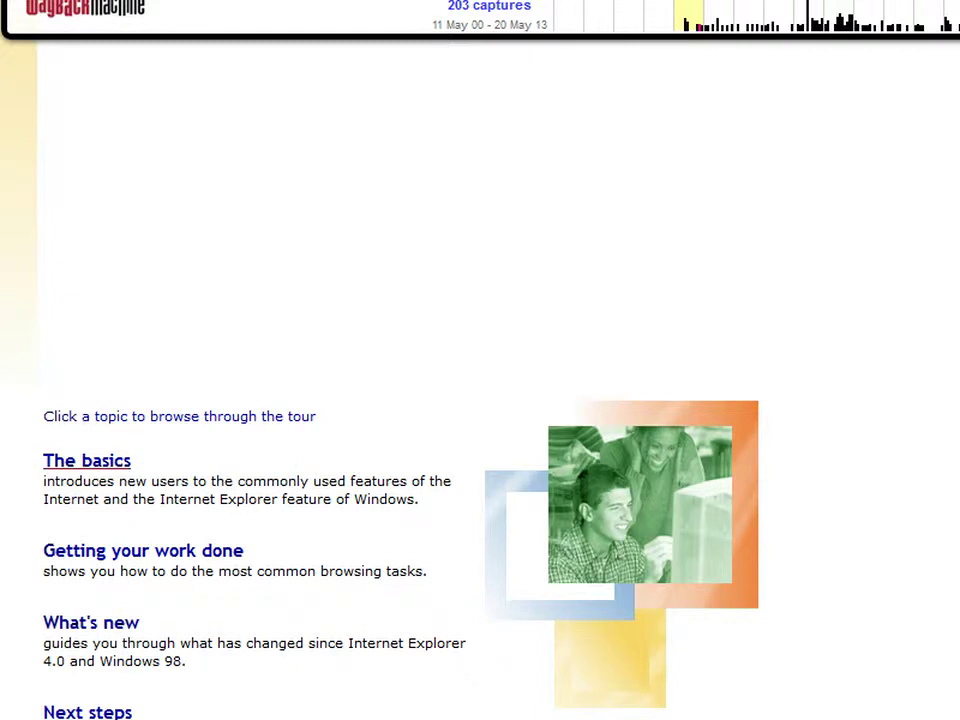
click(87, 460)
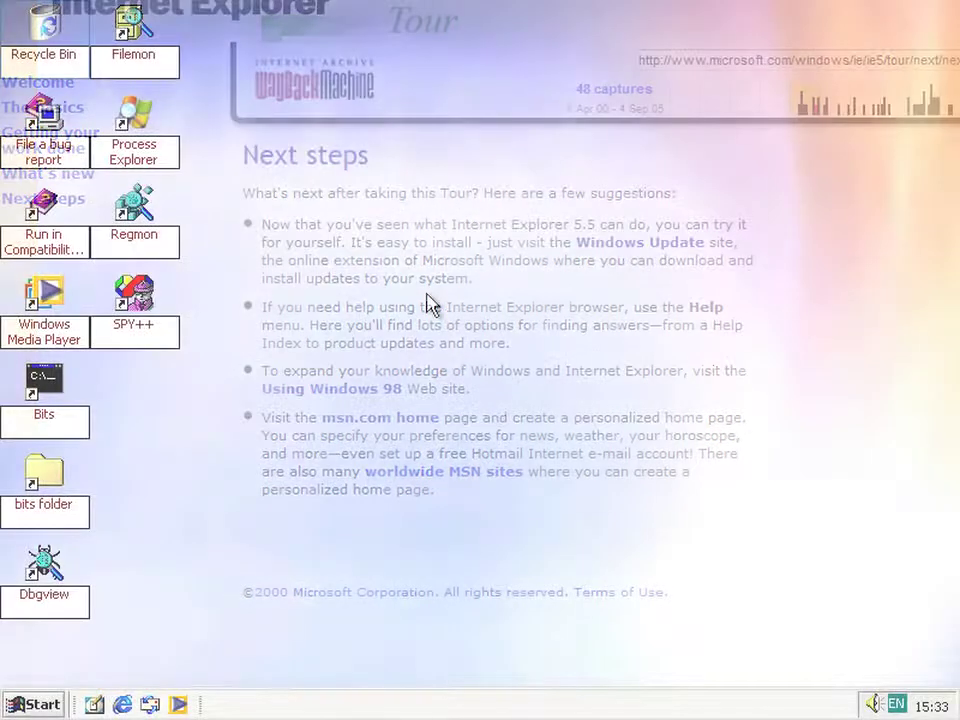
click(44, 705)
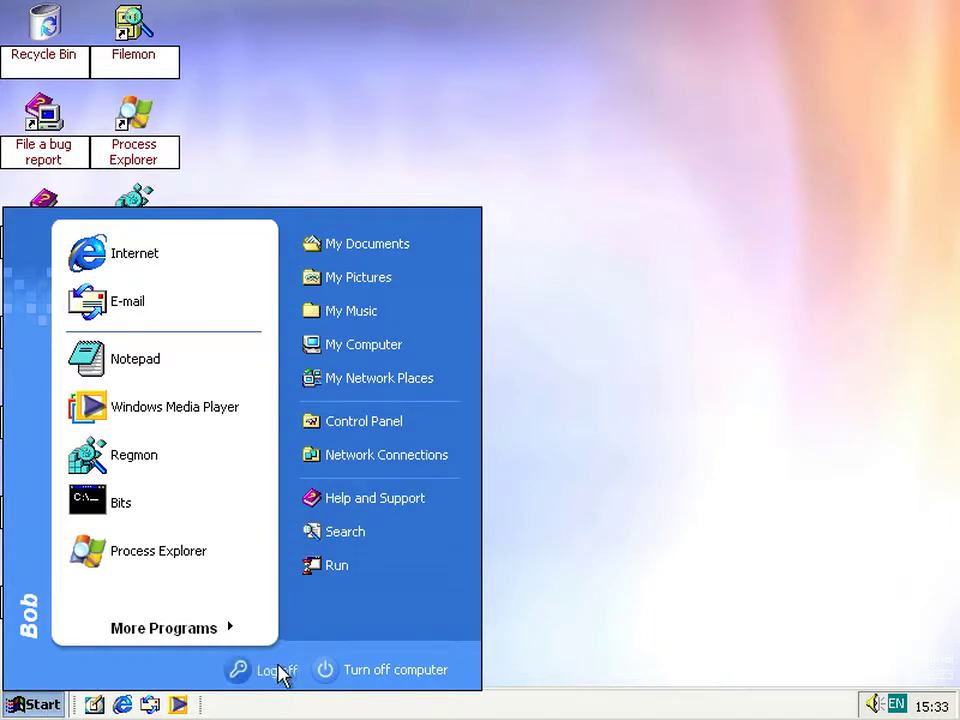
click(276, 669)
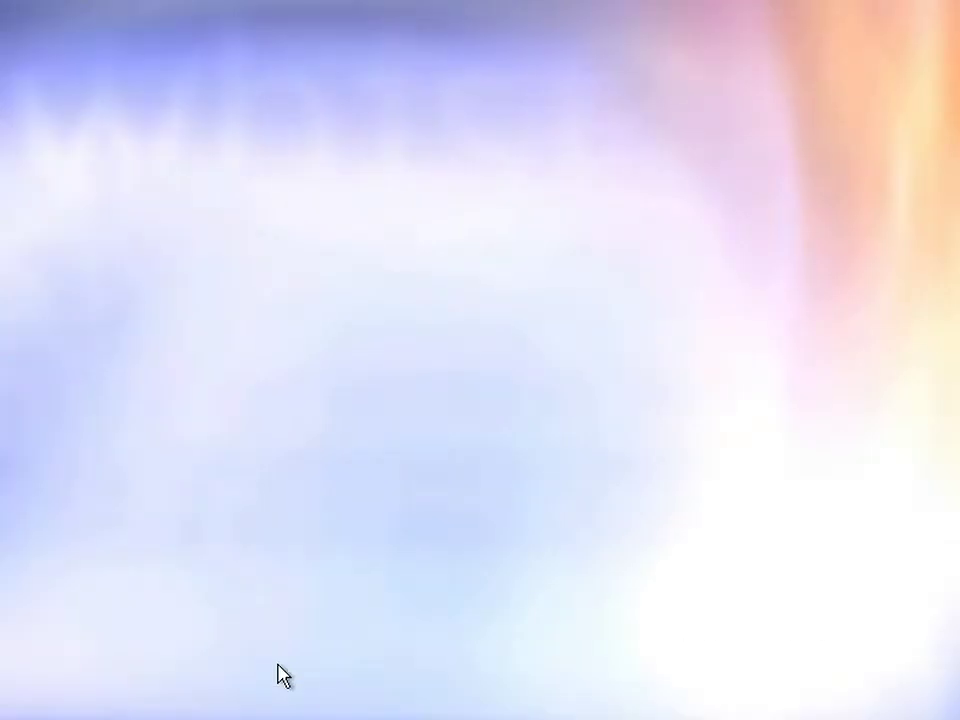